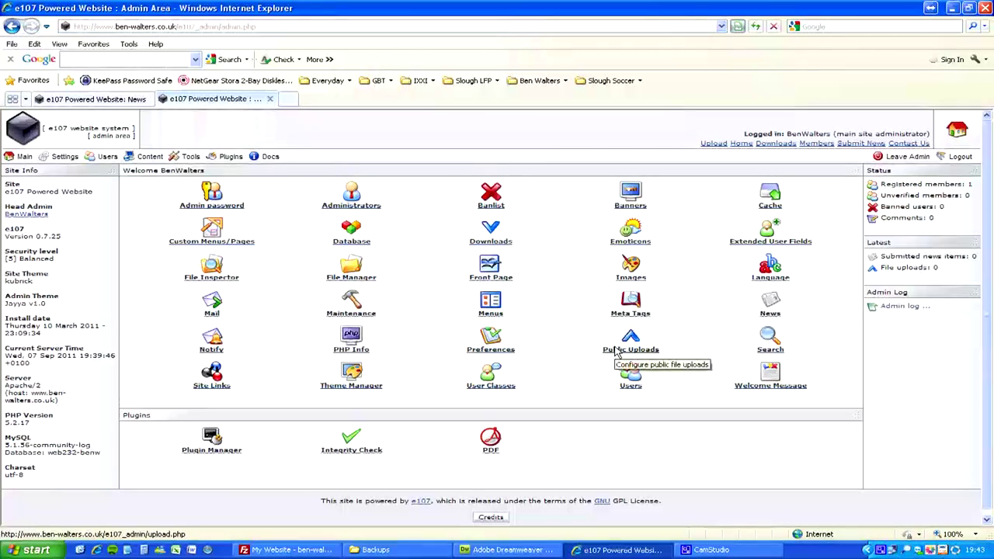
Step: Open the Public Uploads settings, enable uploads and set the maximum file size to 10000000 bytes
left_click(618, 354)
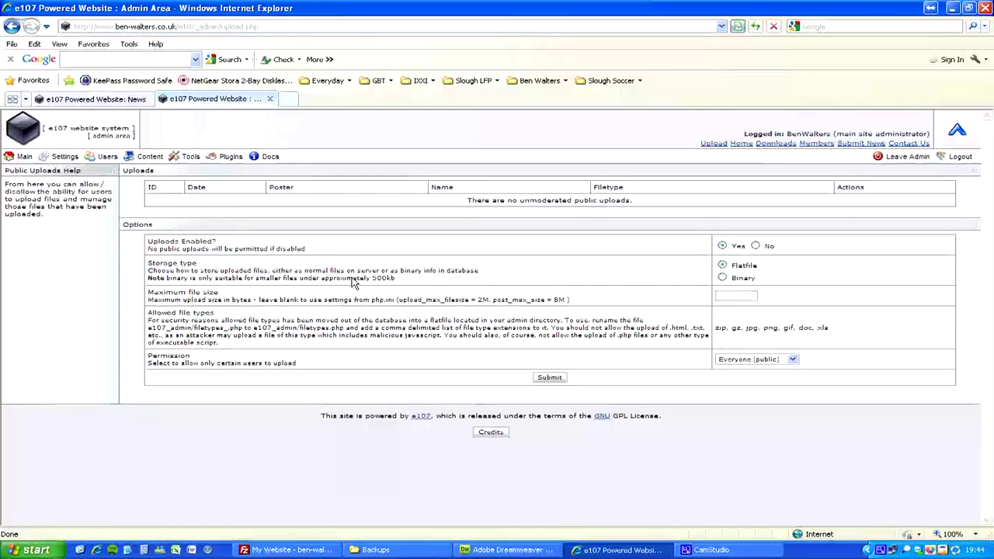
left_click(723, 247)
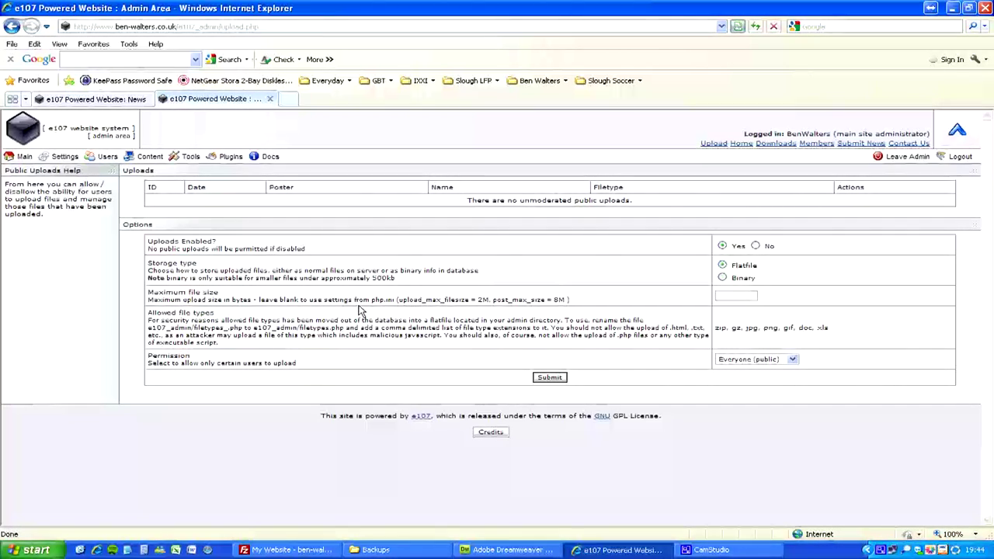
left_click(736, 296)
type("10000000")
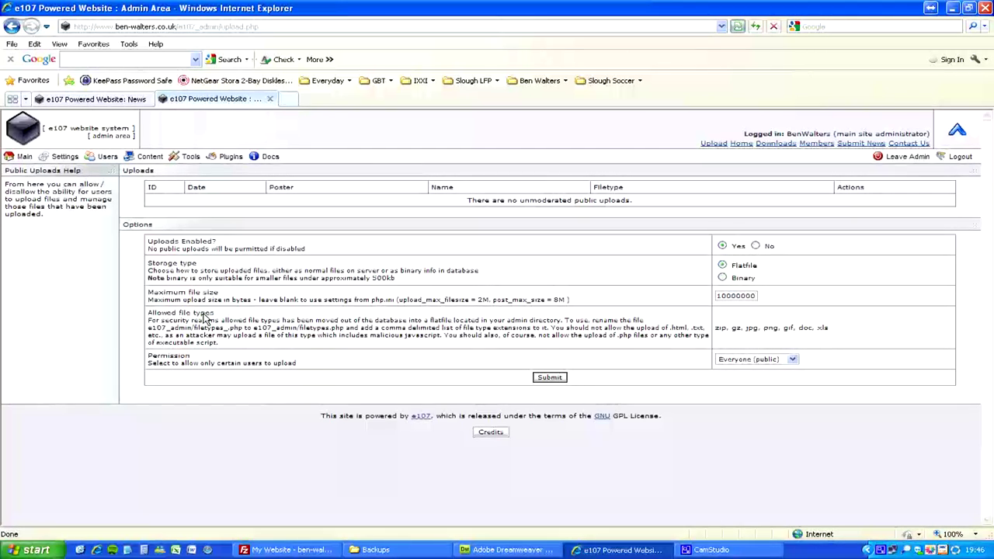
Step: Examine the list of allowed file types in the public upload options
left_click_drag(848, 343, 815, 335)
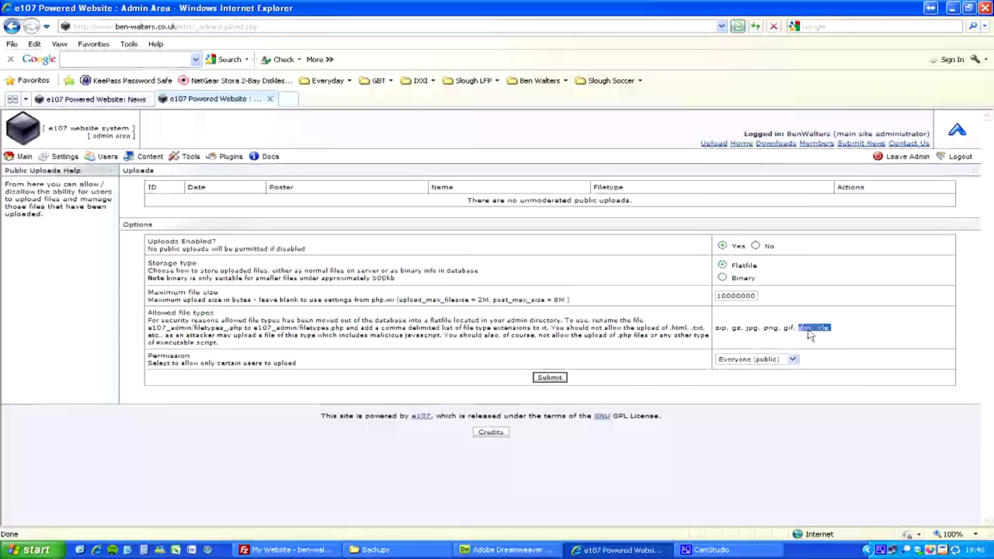
left_click_drag(748, 330, 740, 334)
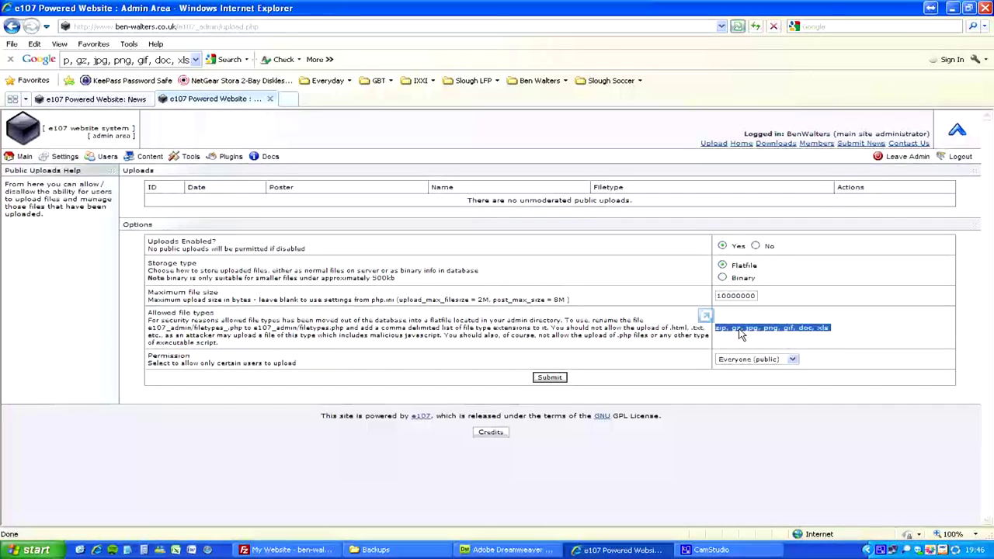
left_click(752, 334)
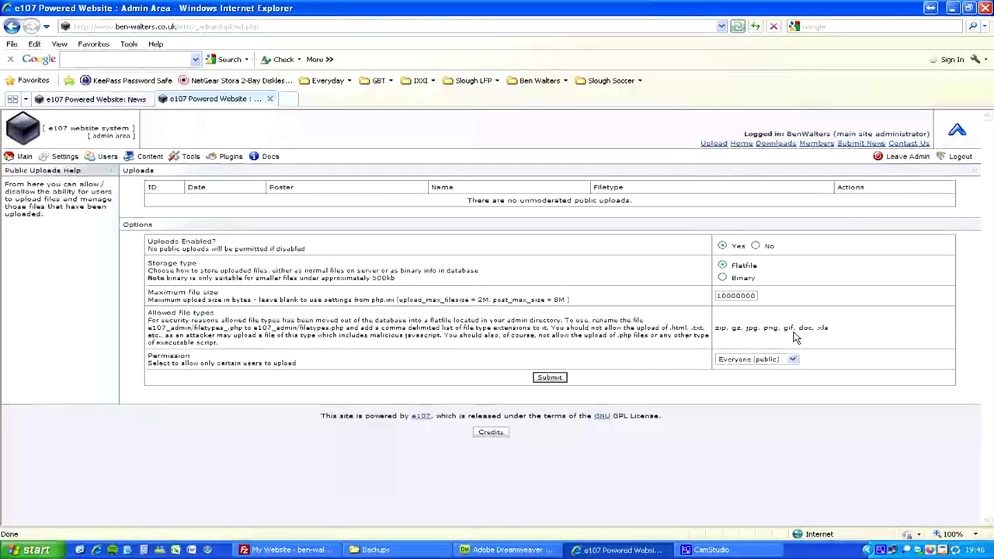
Step: Switch to FileZilla, browse to /public_html/e107_admin on the server and delete filetypes.php there
left_click(296, 550)
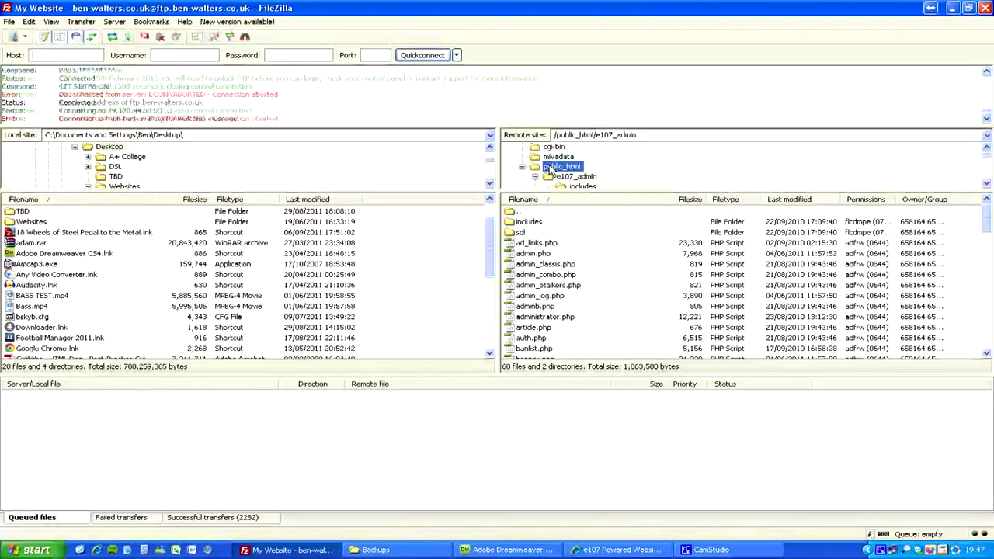
double_click(519, 211)
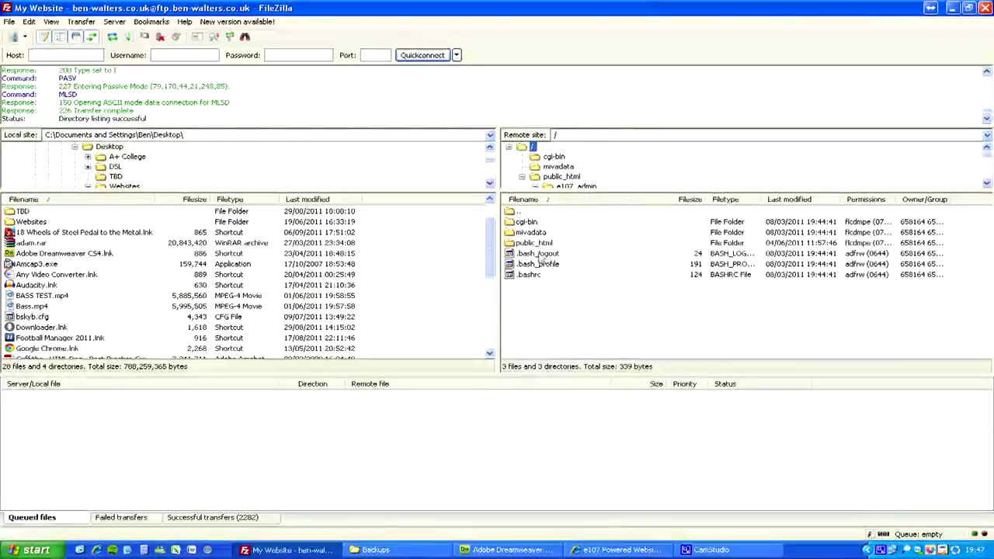
double_click(535, 243)
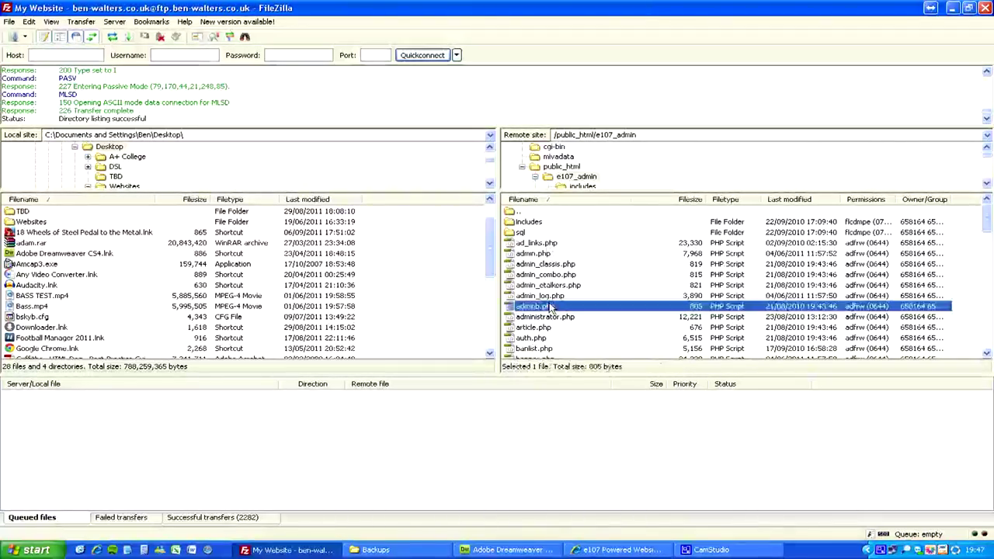
scroll(550, 308, "down", 1)
scroll(550, 308, "down", 4)
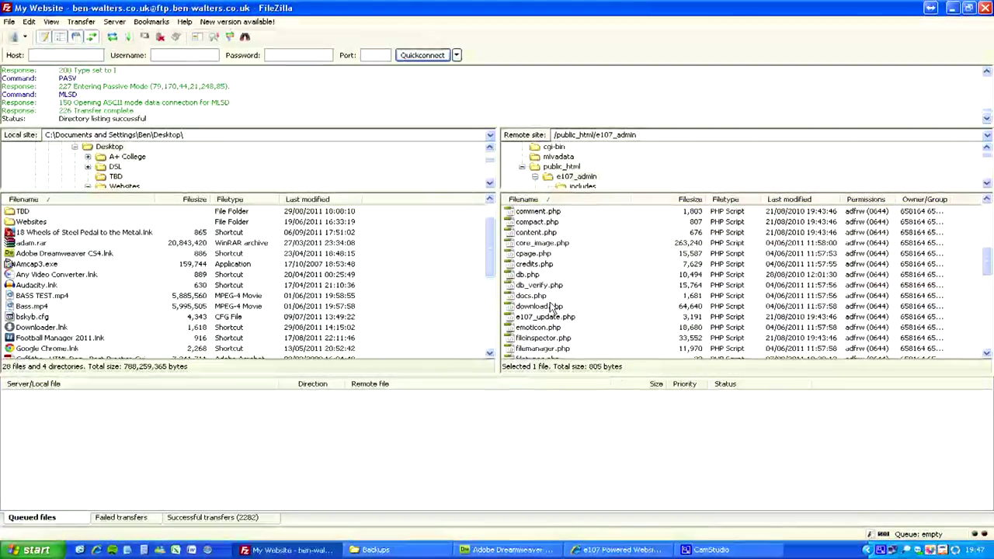
scroll(556, 342, "down", 1)
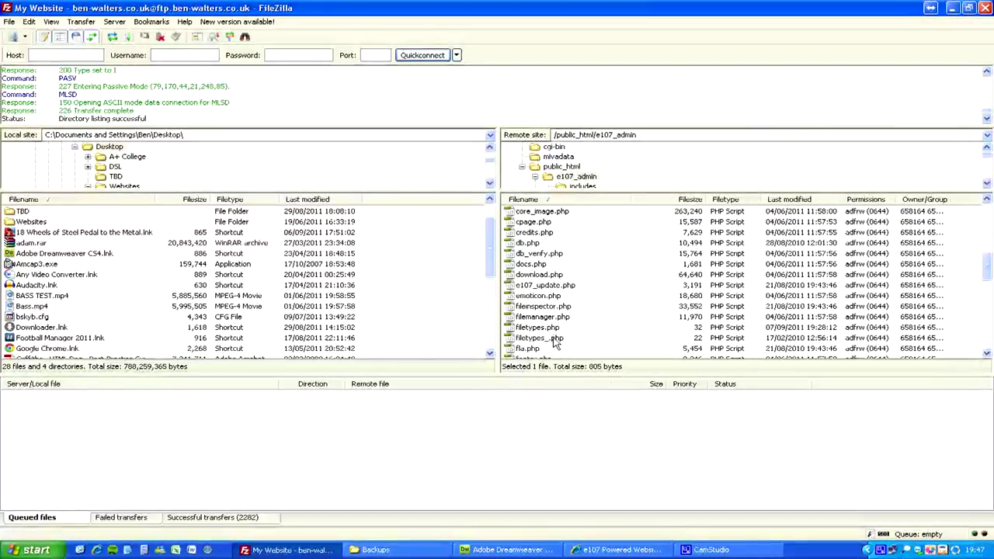
right_click(552, 331)
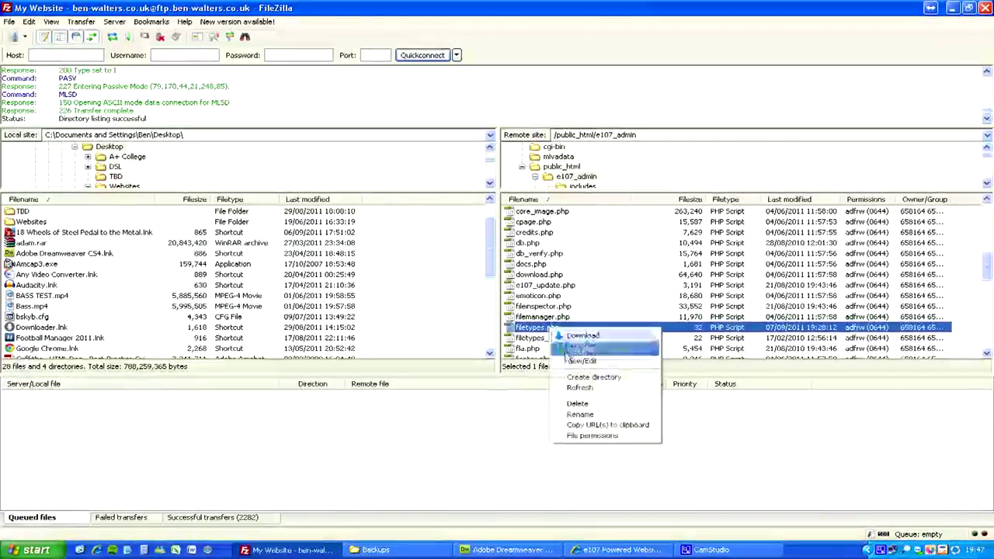
left_click(577, 403)
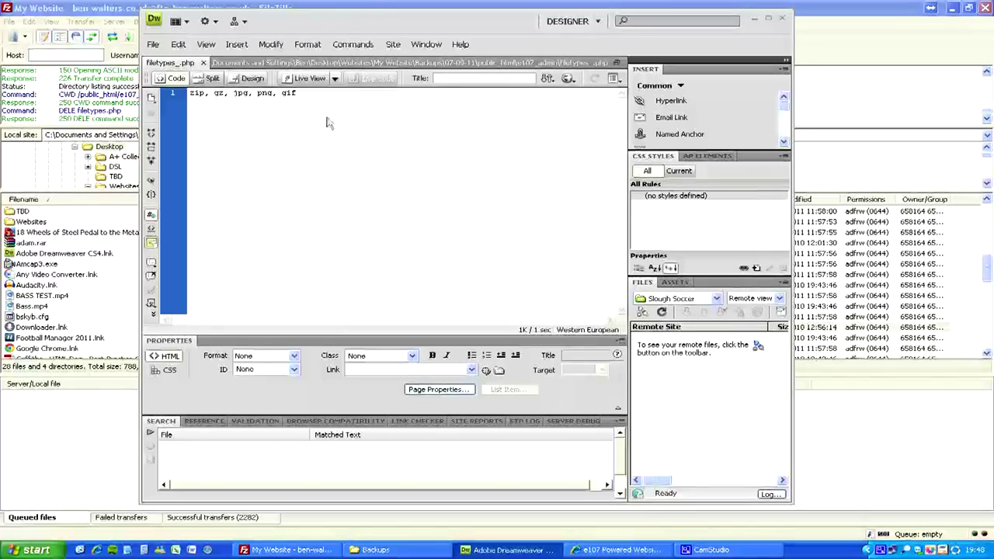
Step: In Dreamweaver, save a copy of filetypes_.php to the Desktop as filetypes.php without updating links
left_click(153, 44)
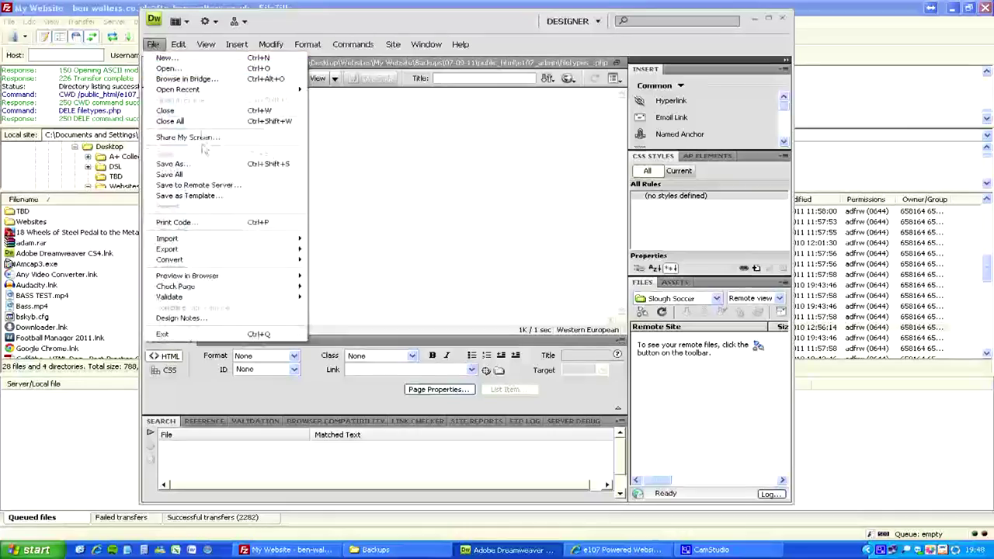
left_click(226, 163)
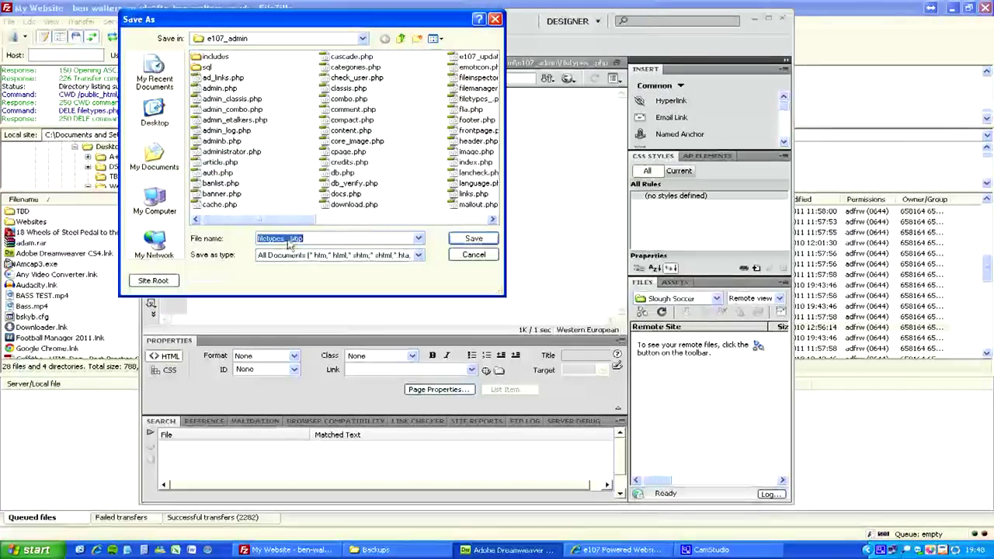
left_click(155, 113)
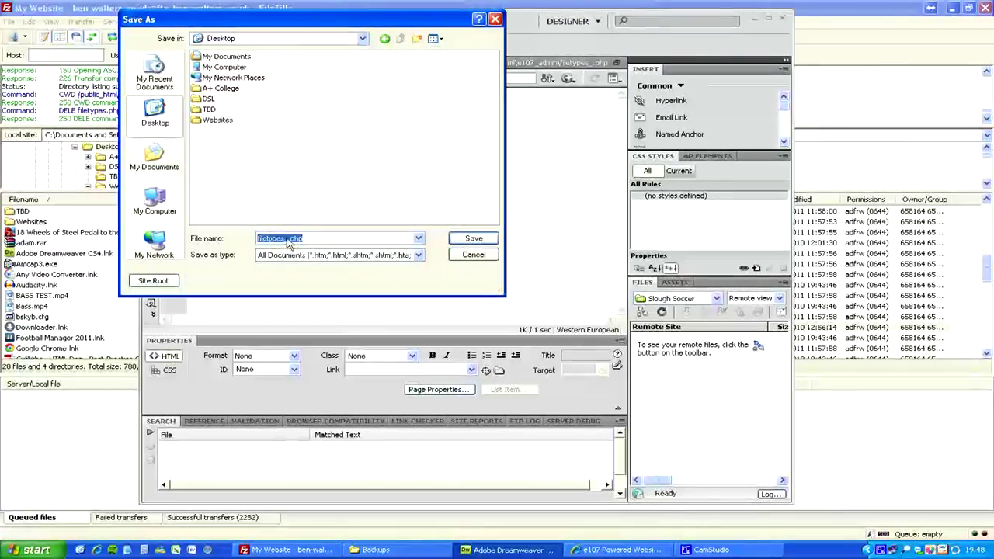
key("BackSpace")
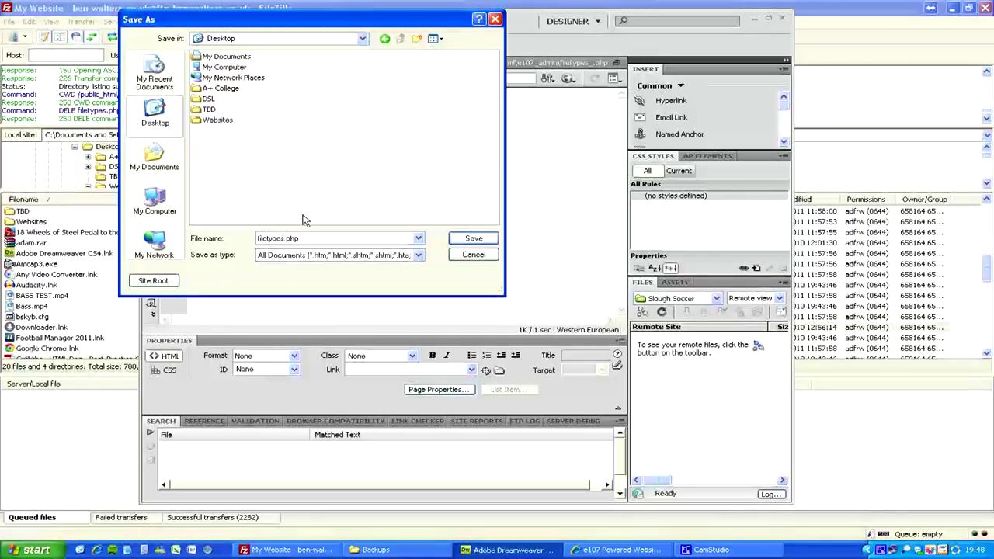
left_click(474, 238)
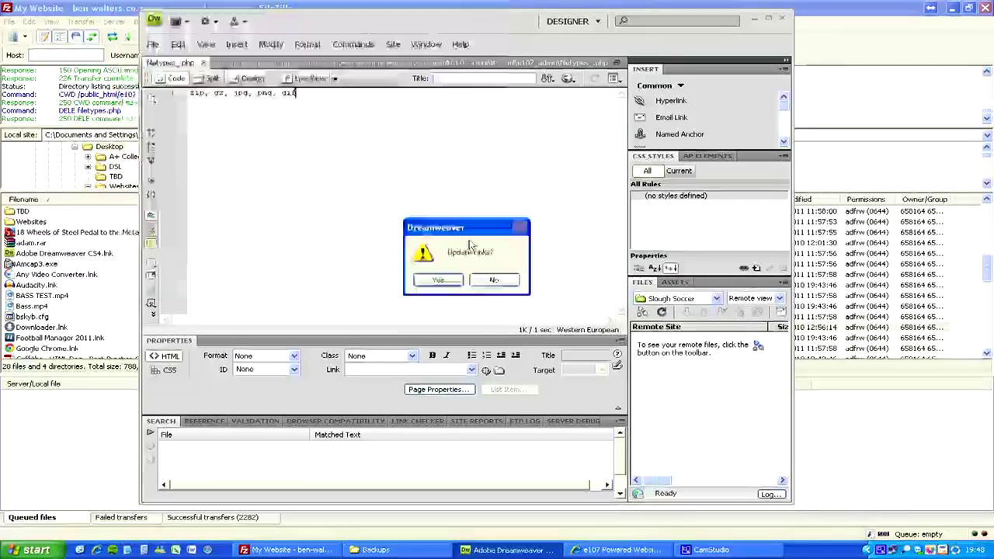
left_click(494, 281)
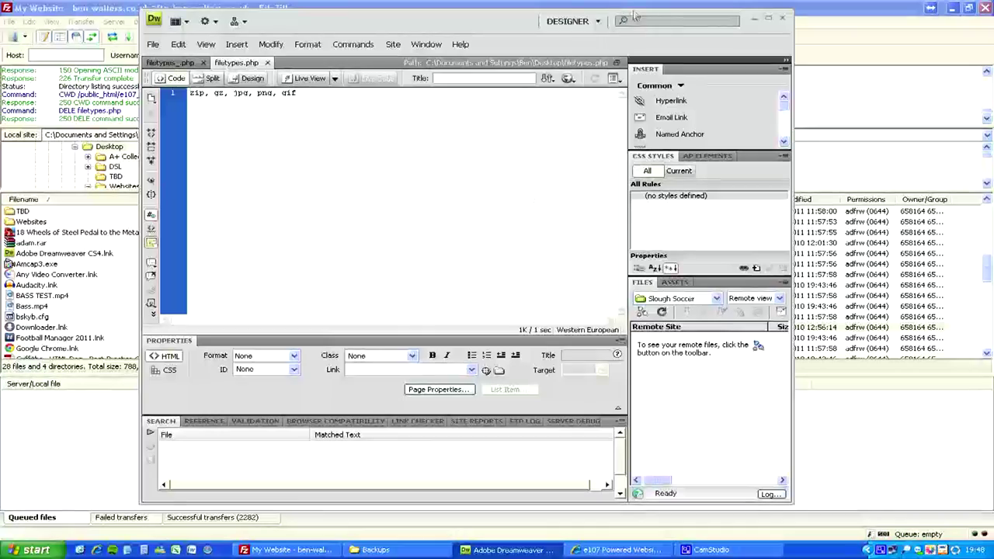
Step: Return to FileZilla, refresh the local Desktop listing and upload filetypes.php to the server's e107_admin folder
key("alt+Tab")
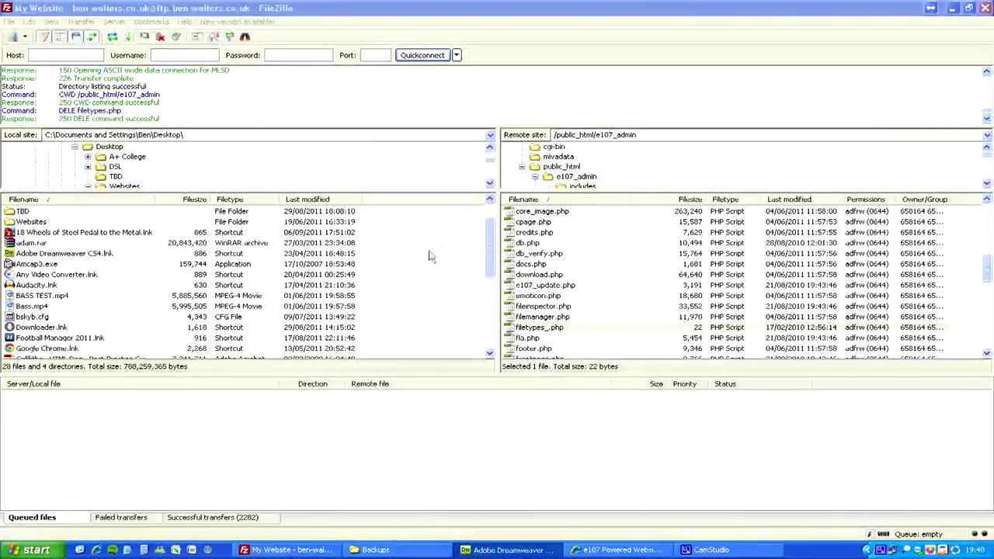
right_click(480, 233)
left_click(476, 302)
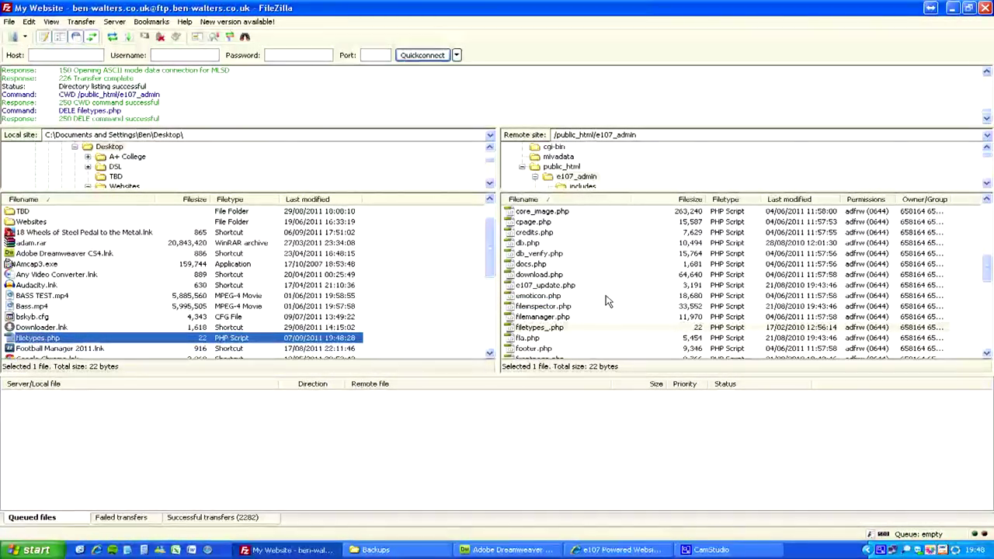
key("Return")
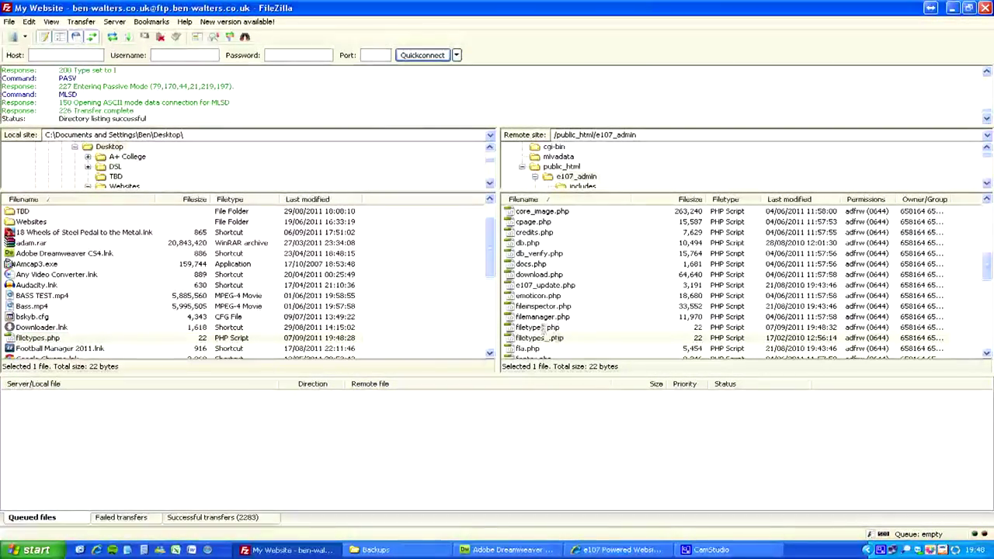
Step: Switch to Internet Explorer and submit the public upload options
left_click(613, 550)
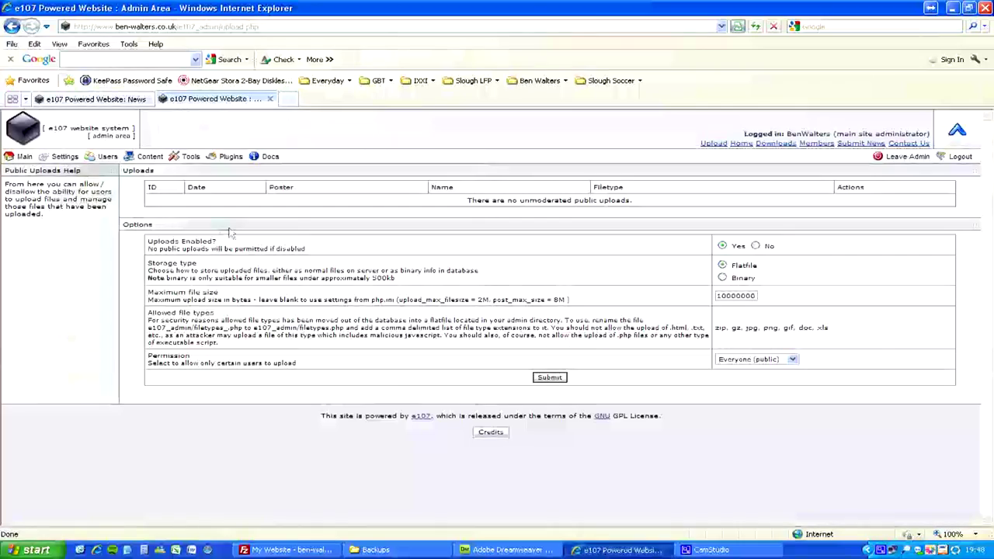
left_click(549, 378)
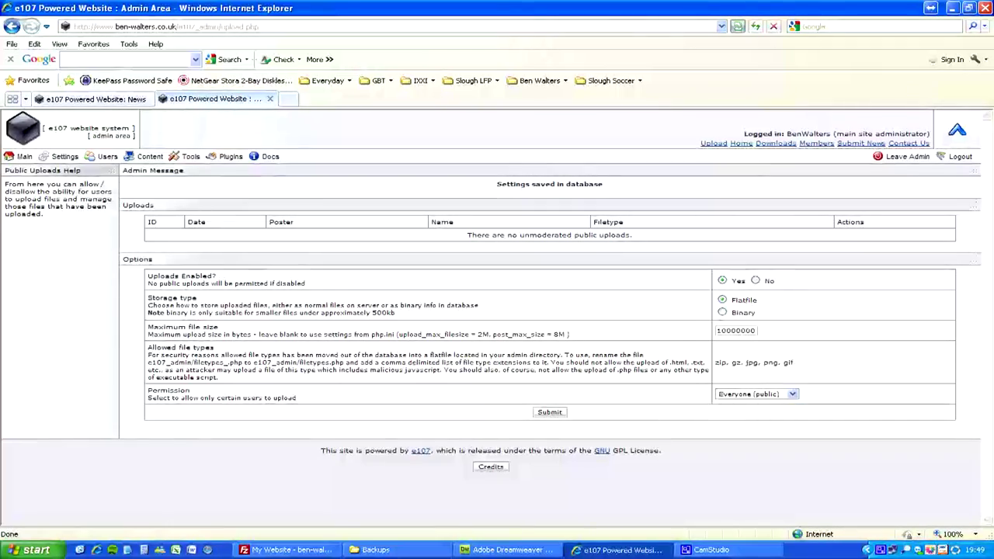
Step: Switch to FileZilla, refresh the remote e107_admin listing and check the uploaded filetypes.php
key("alt+Tab")
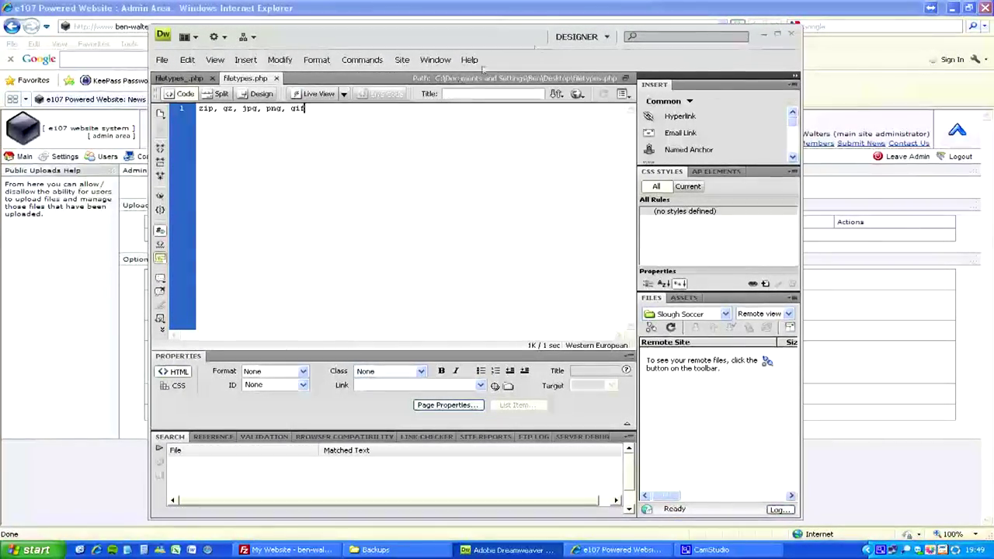
left_click(287, 550)
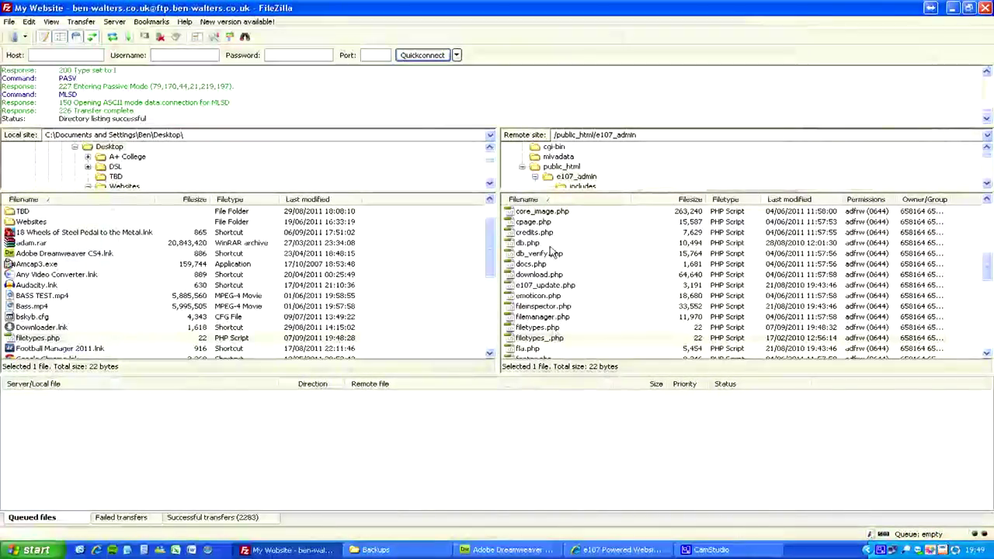
right_click(586, 329)
left_click(621, 435)
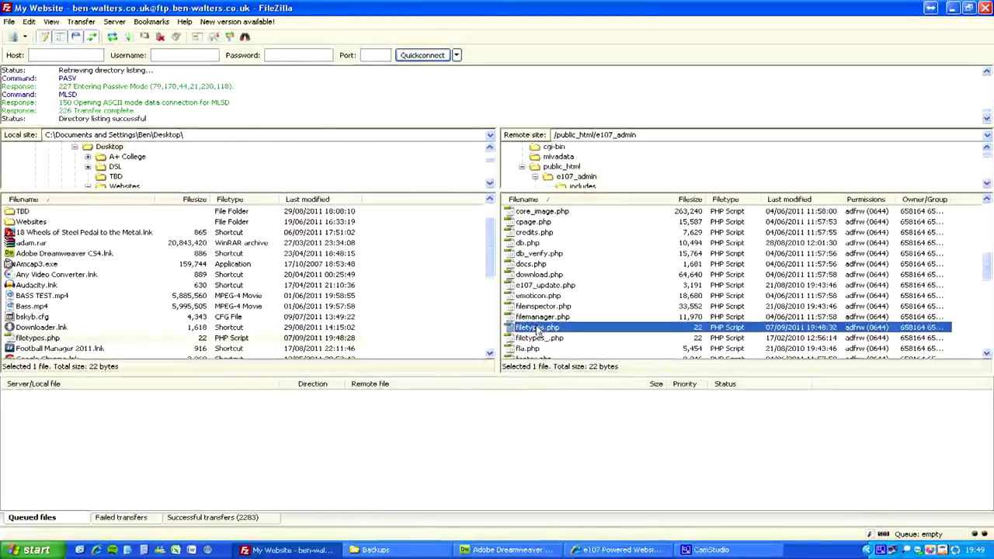
left_click(177, 339)
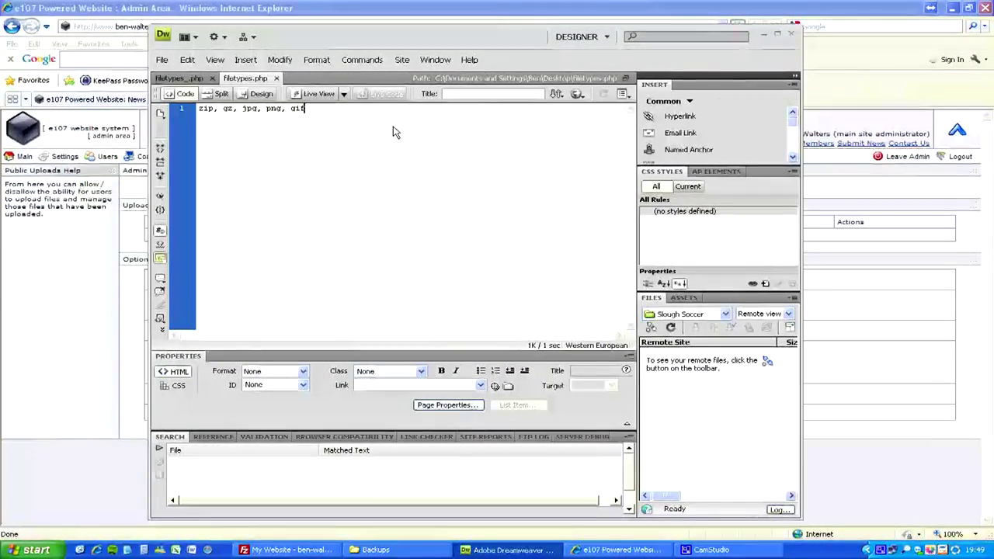
Step: In Dreamweaver, append ", doc" to the file type list in filetypes.php and save the file
type(", ")
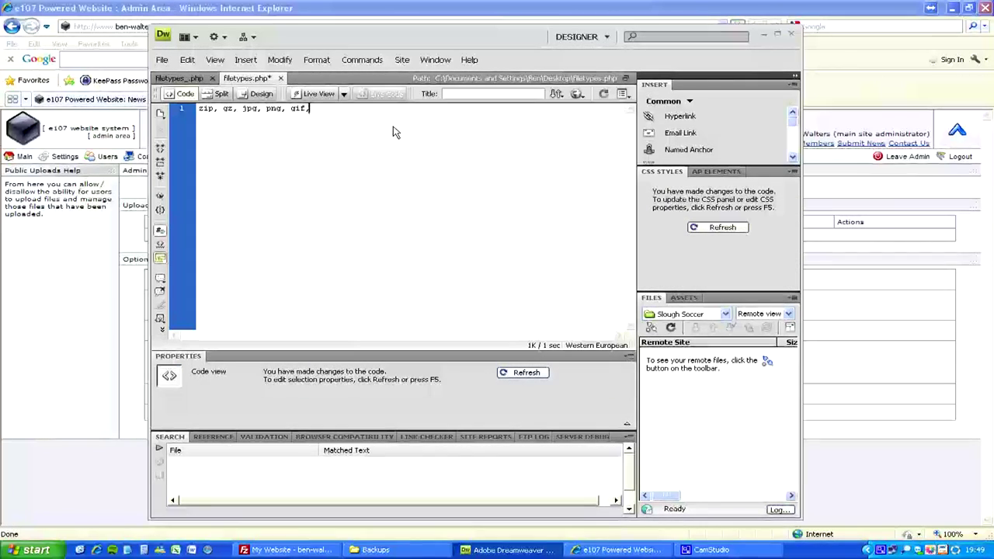
type("do")
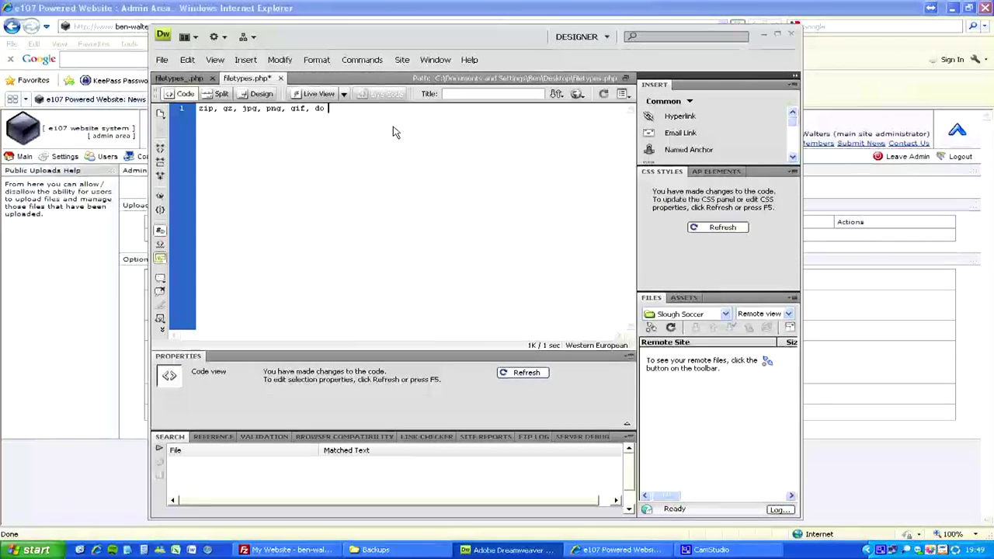
type("c")
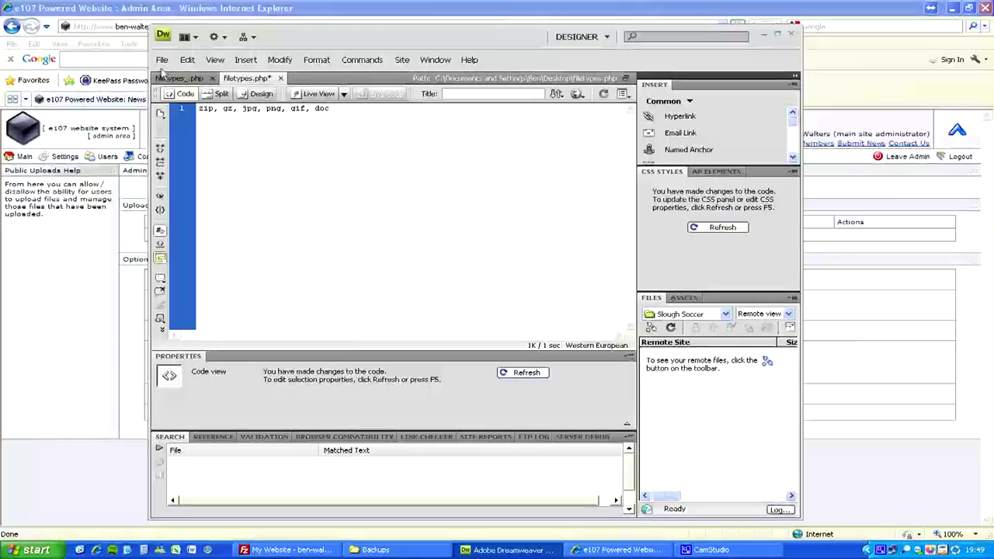
left_click(162, 59)
left_click(186, 169)
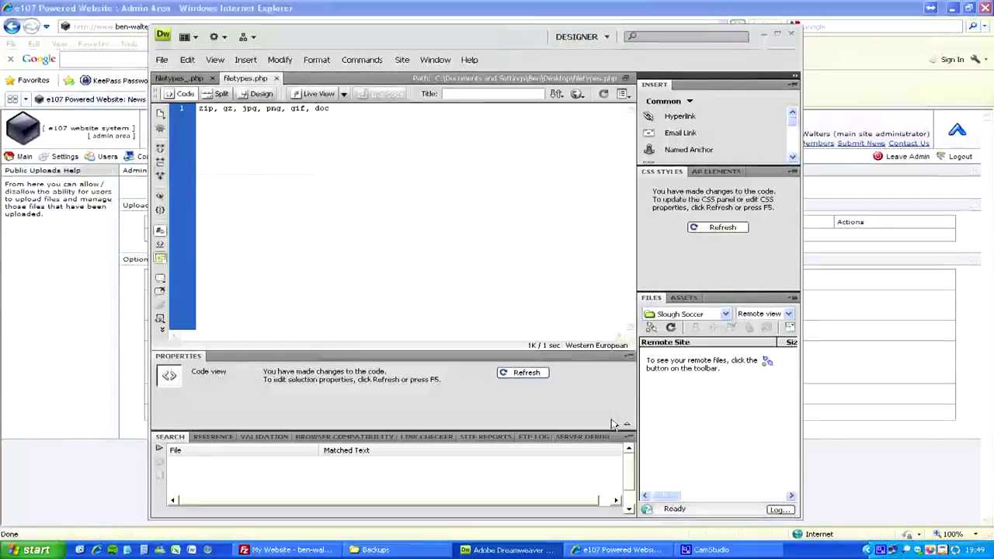
Step: Switch to FileZilla, refresh the local Desktop listing and upload the updated filetypes.php to the server's e107_admin folder
left_click(618, 550)
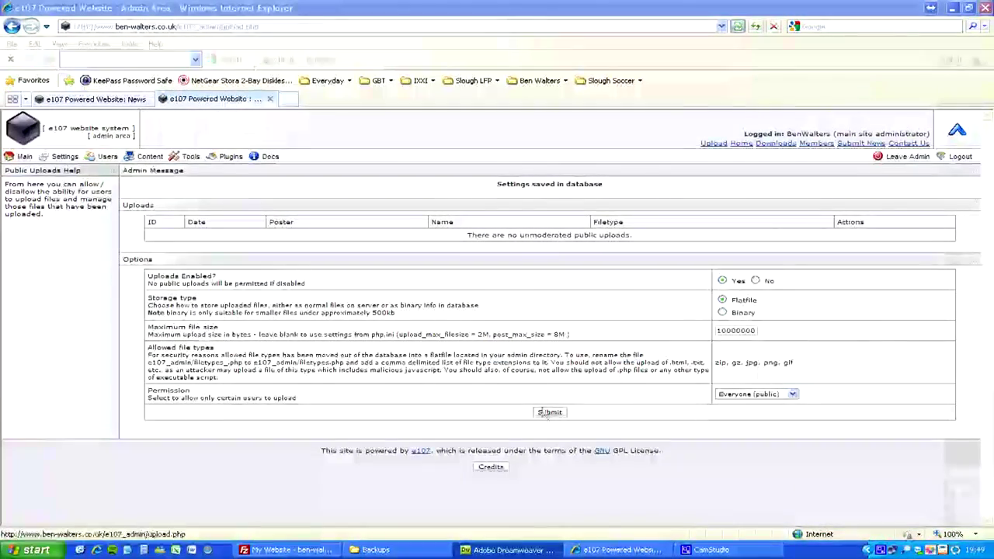
left_click(288, 550)
right_click(397, 308)
left_click(428, 380)
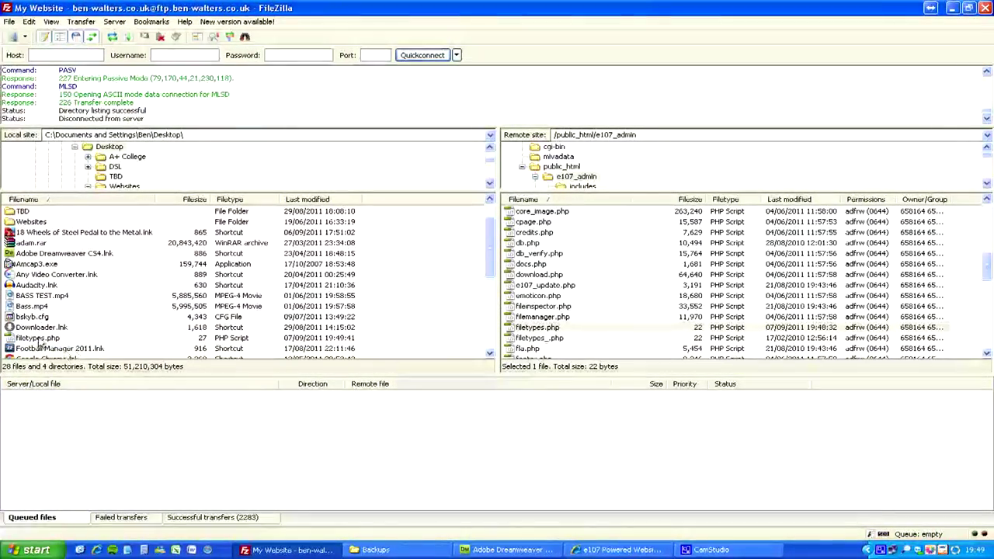
left_click_drag(39, 340, 588, 262)
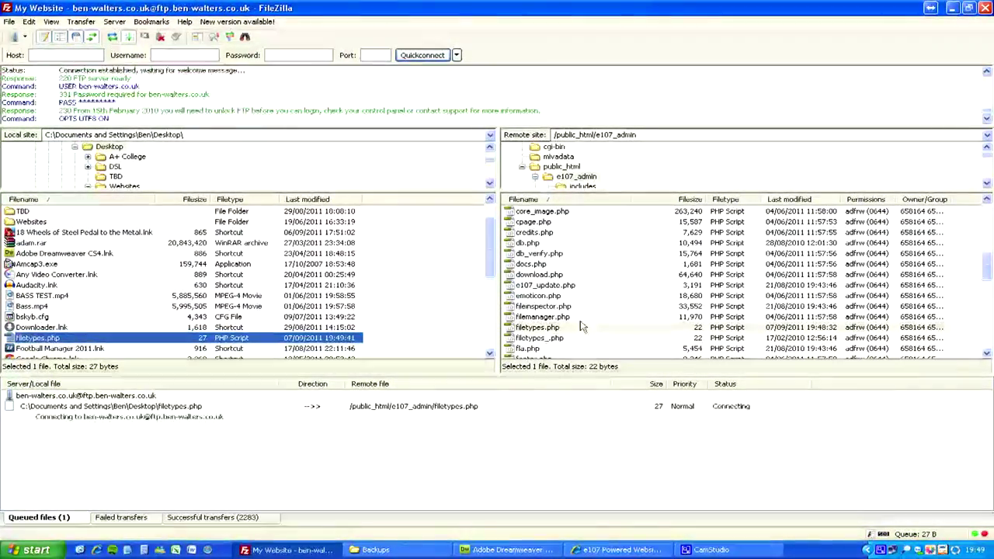
left_click(465, 349)
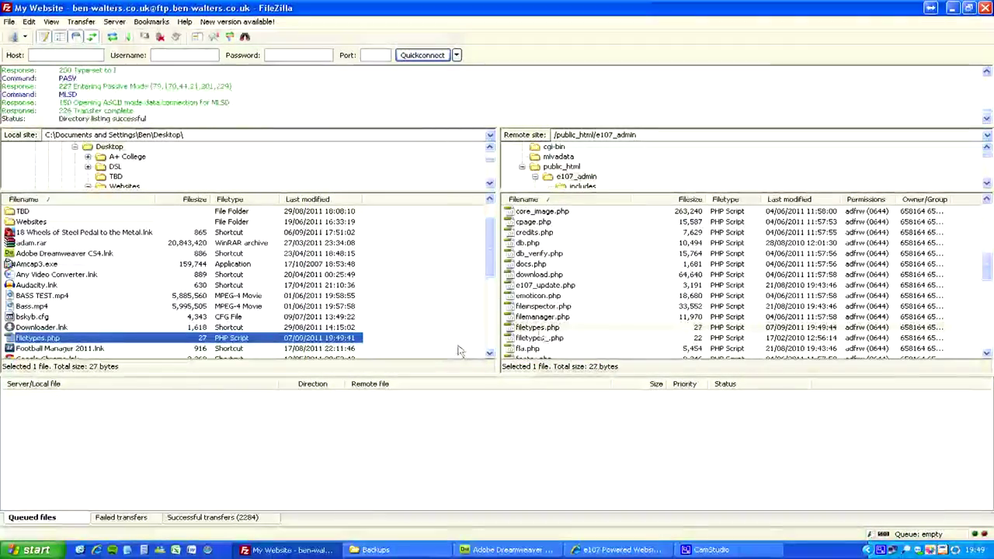
Step: In Internet Explorer, submit the public upload options to reload the file types, and save the upload permission as Admin
left_click(952, 8)
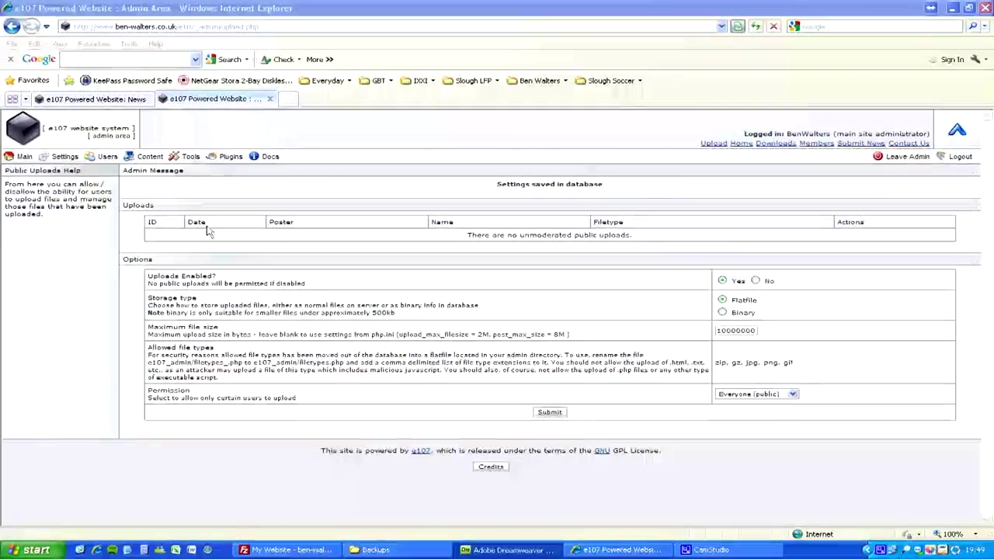
left_click(550, 412)
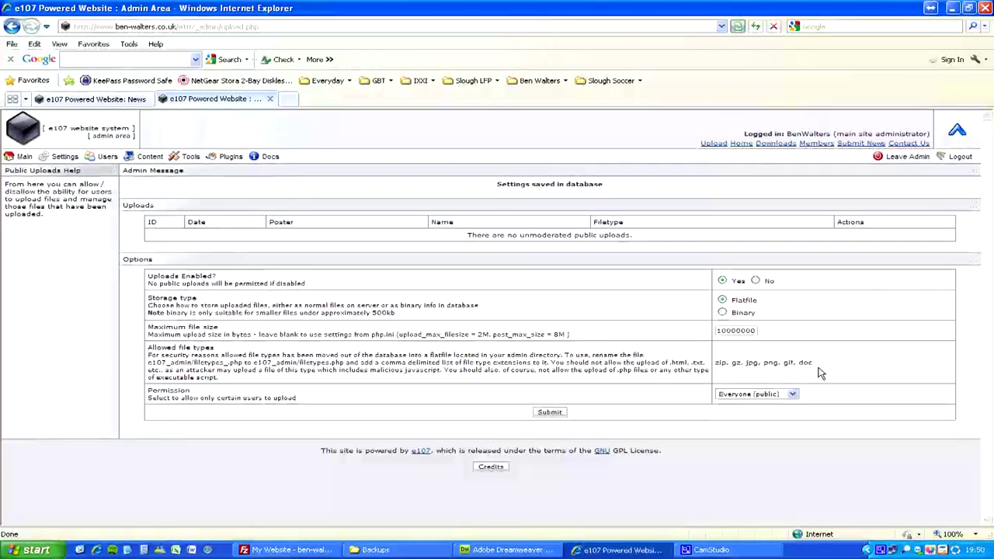
left_click(781, 394)
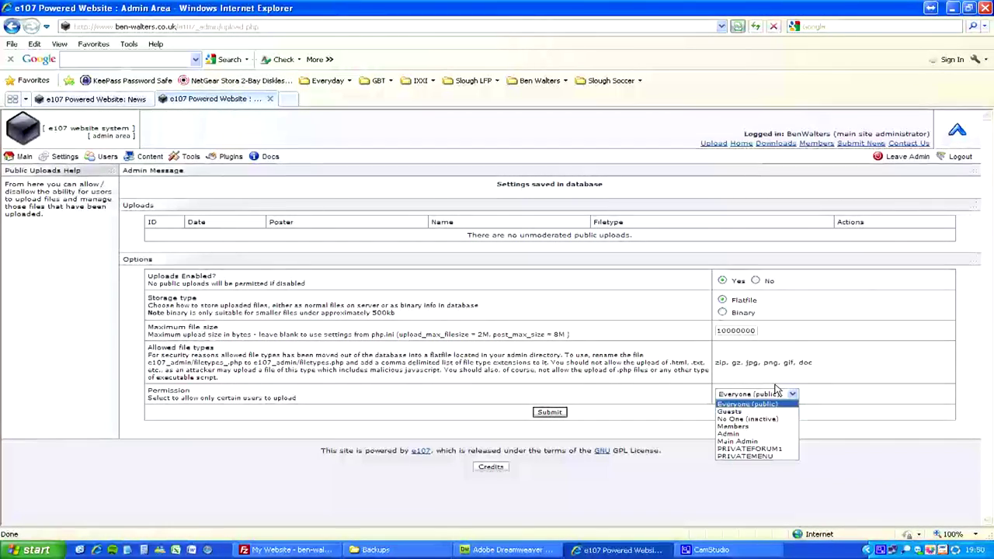
left_click(766, 436)
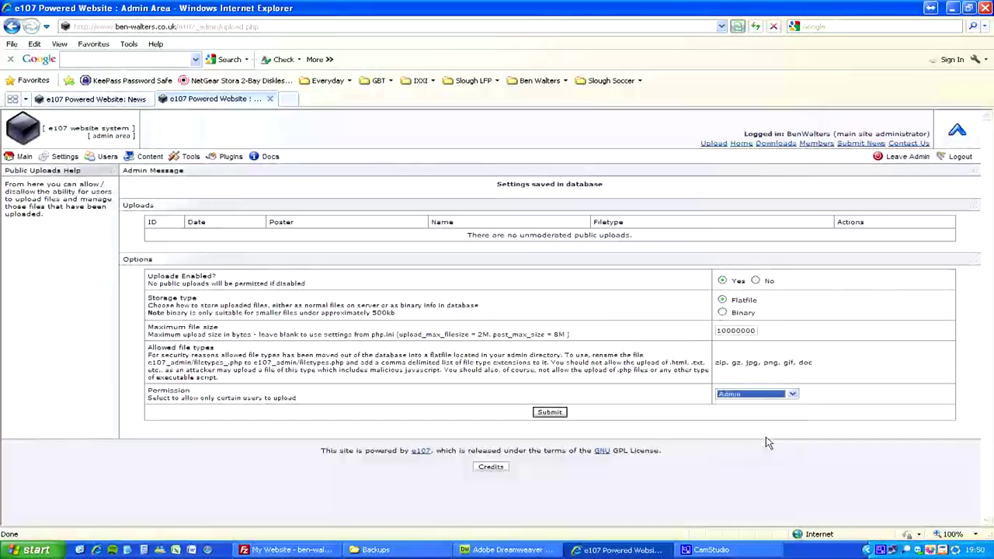
left_click(769, 396)
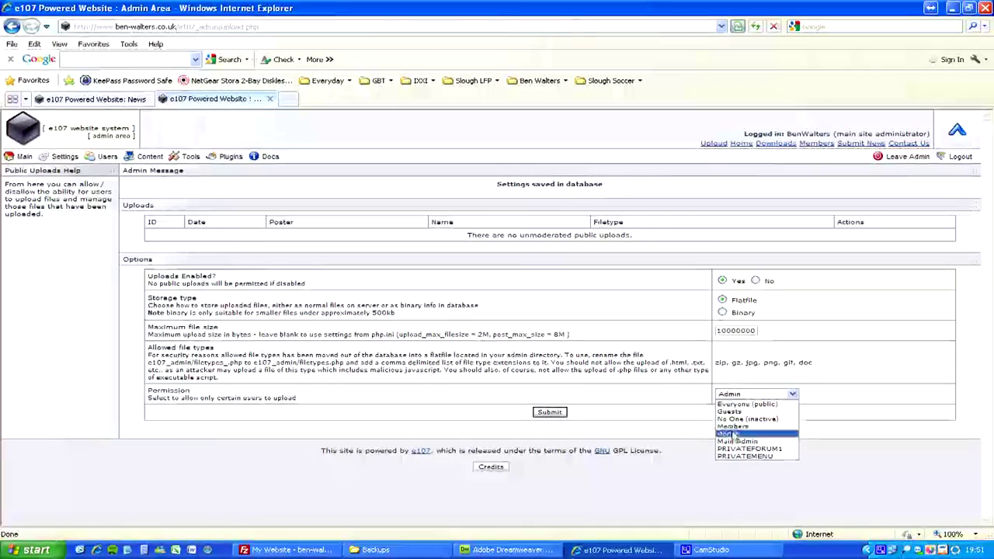
left_click(621, 418)
left_click(562, 414)
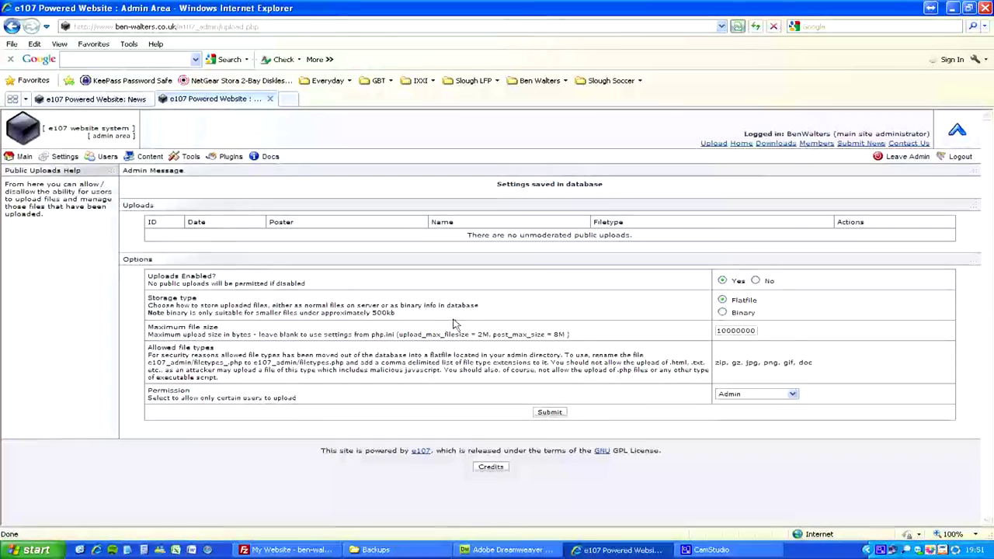
Step: Open the download categories page in the site's Downloads administration
left_click(15, 160)
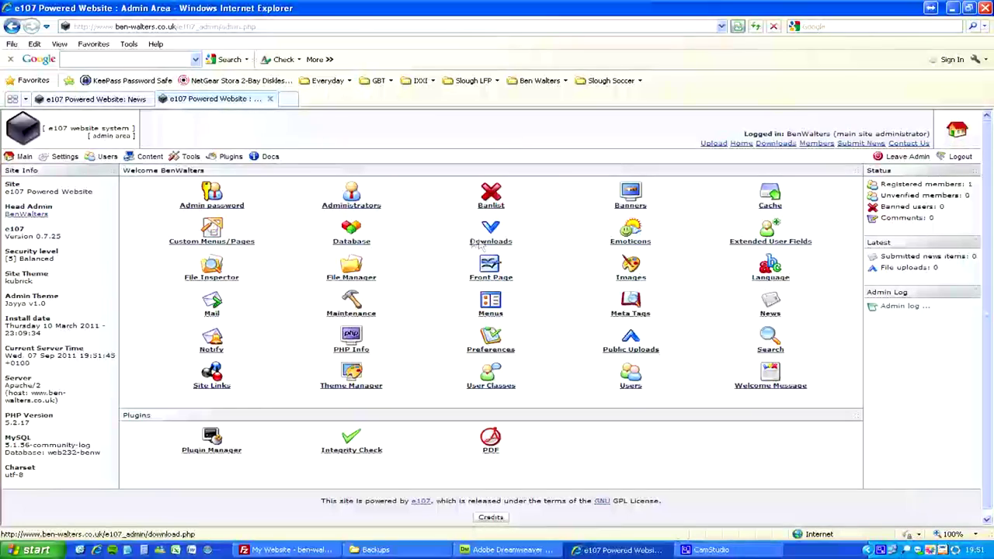
left_click(491, 236)
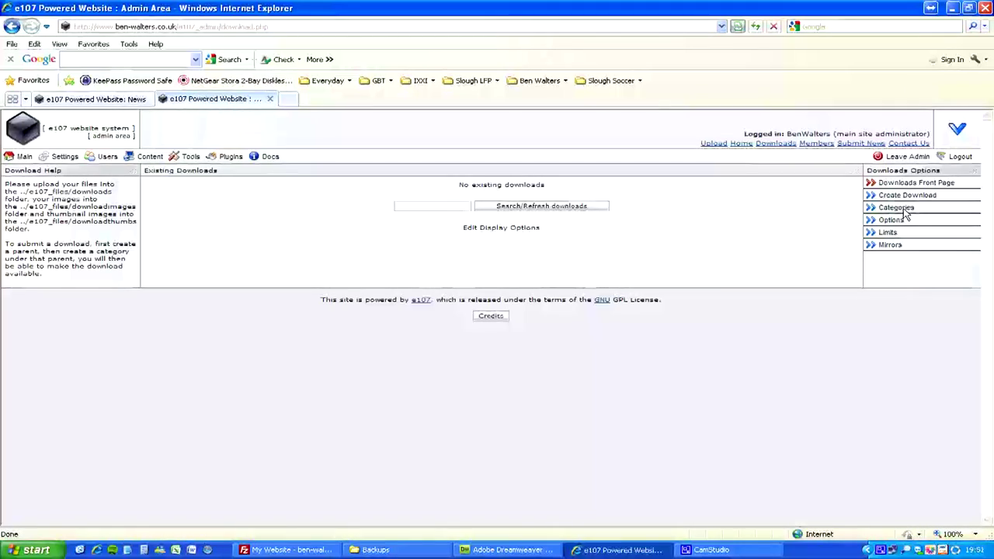
left_click(896, 208)
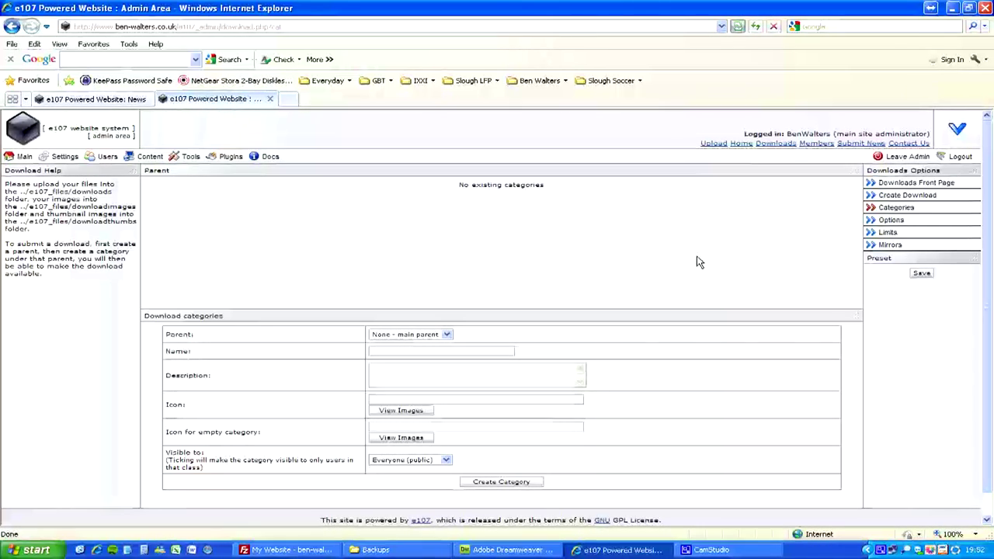
Step: Fill in a new main-parent download category with the name "Test" and the description "just testing"
left_click(430, 334)
left_click(432, 343)
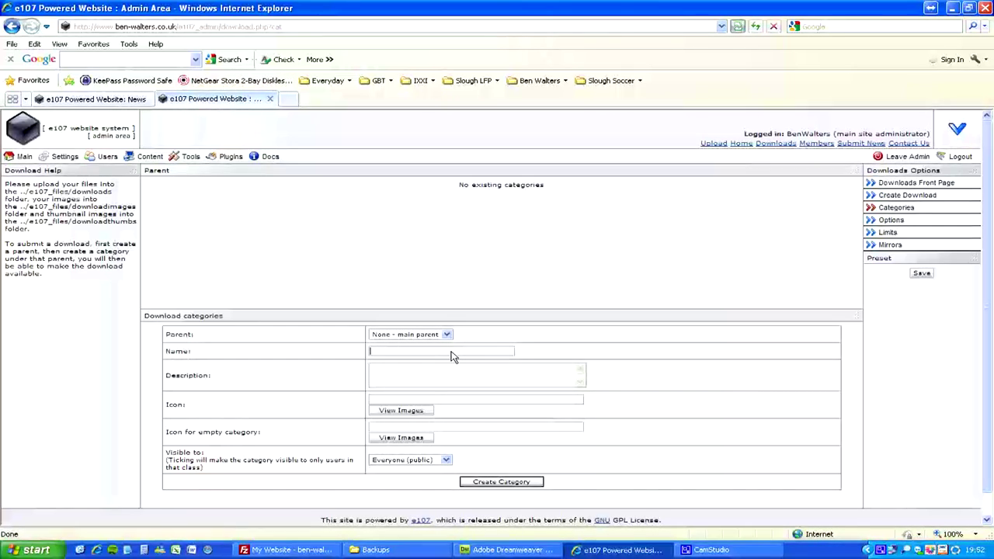
left_click(452, 352)
type("Test")
key("Tab")
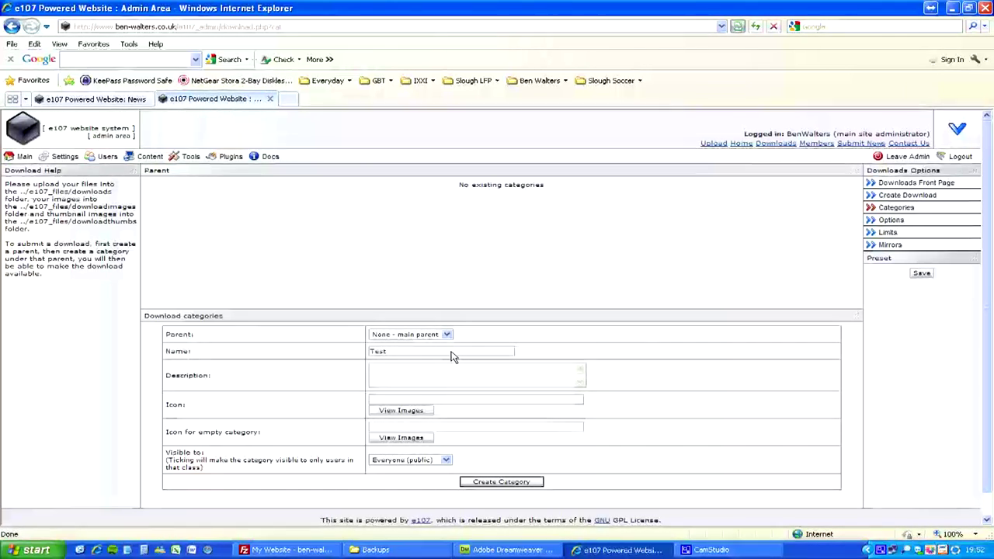
type("iust te")
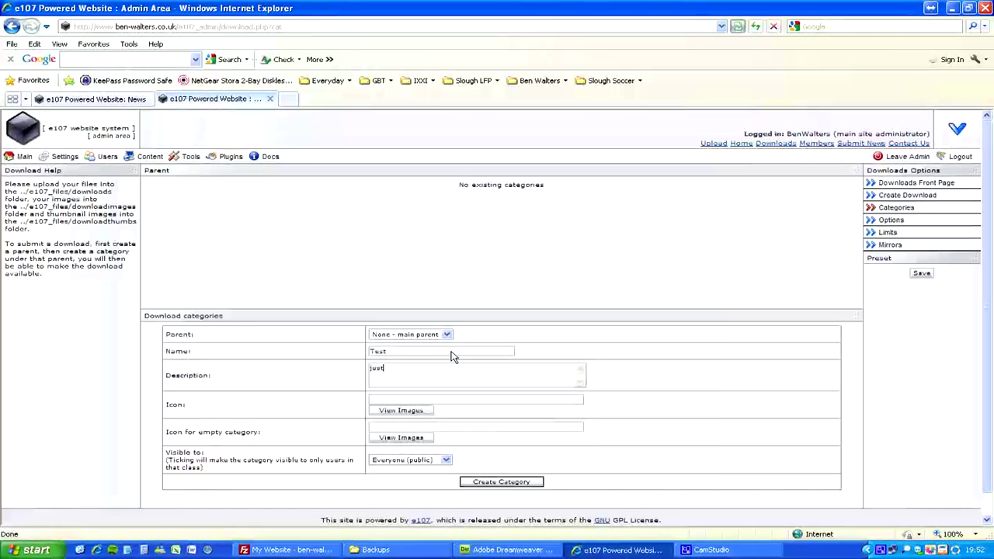
type("sting")
Step: Look through the available category icons, empty-category icons and visibility choices for the new category
left_click(408, 410)
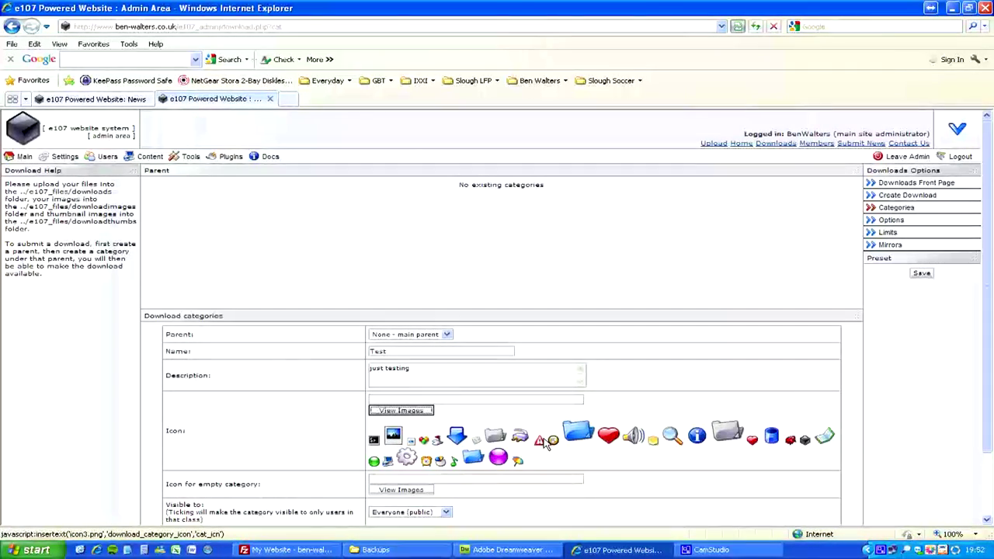
left_click(425, 419)
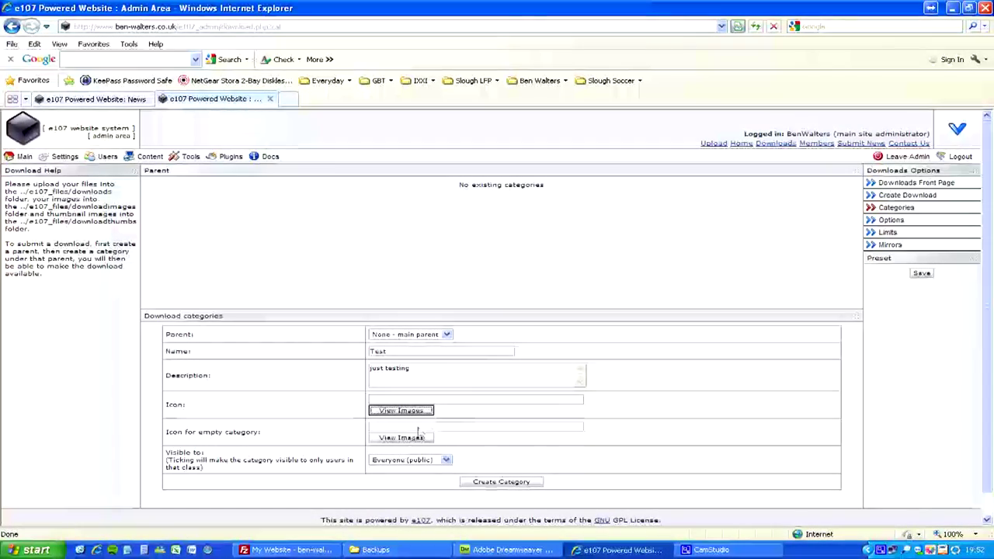
left_click(403, 439)
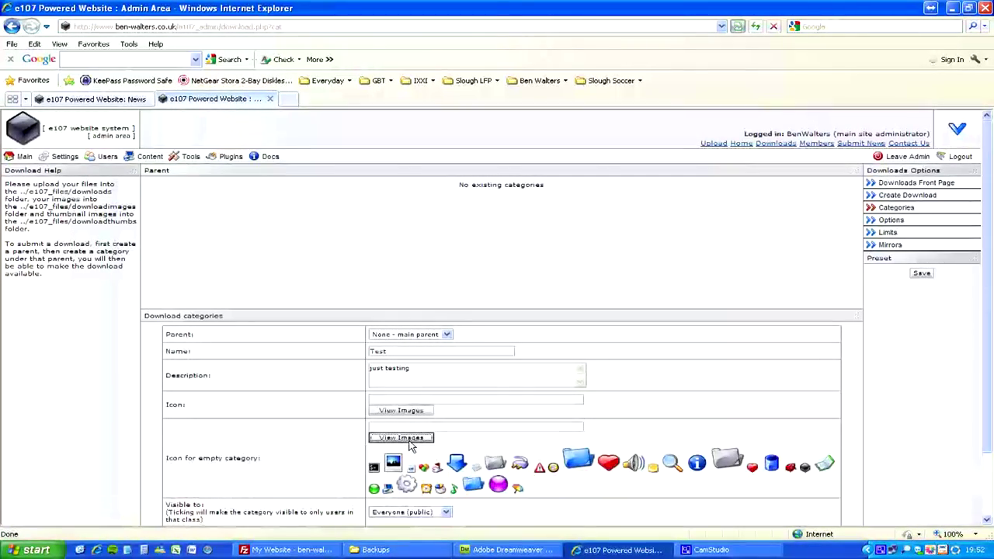
left_click(410, 440)
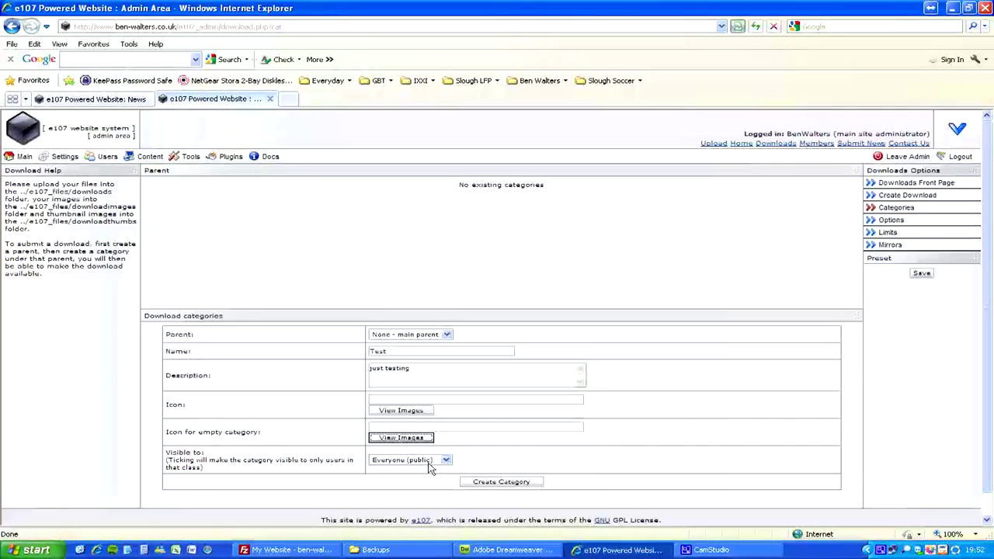
triple_click(173, 460)
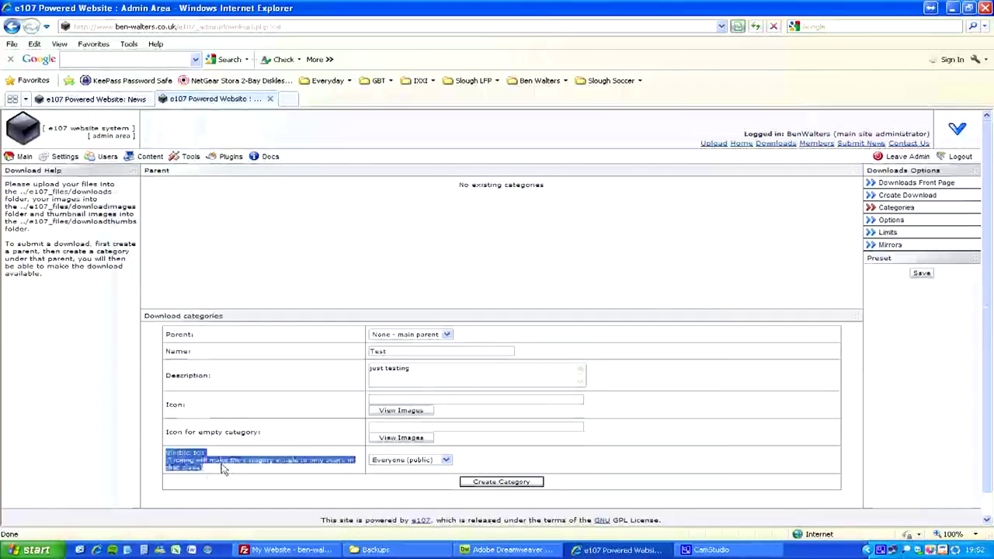
left_click(409, 460)
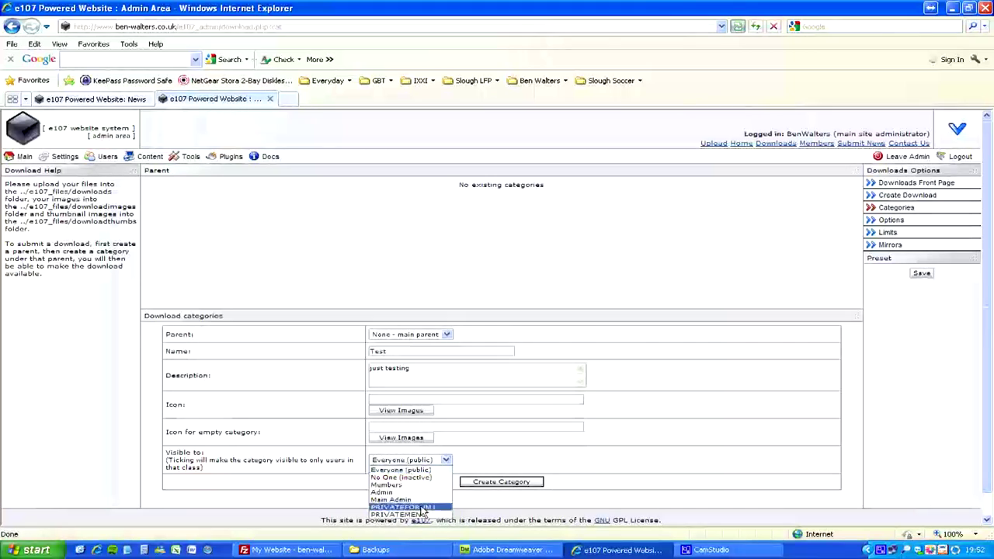
left_click(333, 472)
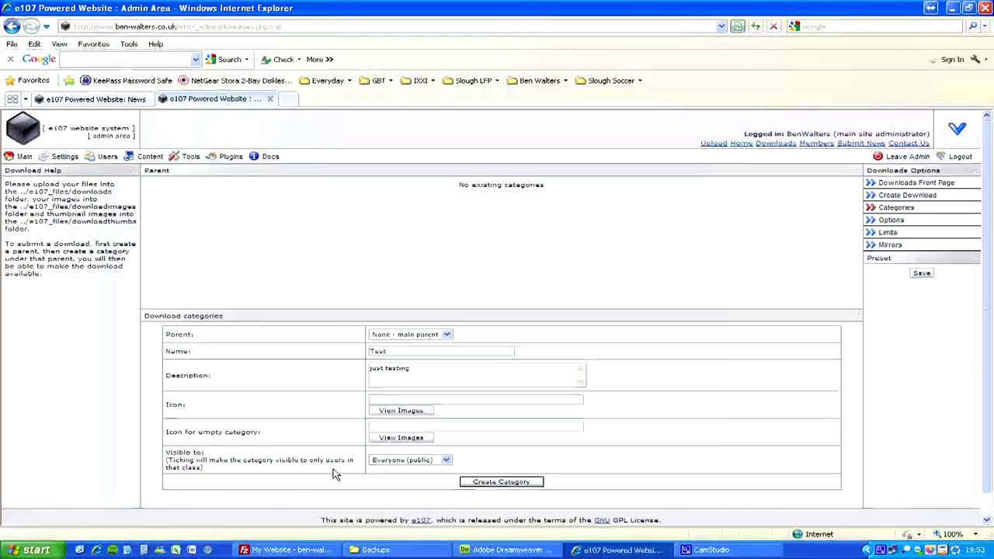
Step: Create the Test category with visibility for Everyone (public) and update its order to 1
left_click(402, 460)
left_click(495, 485)
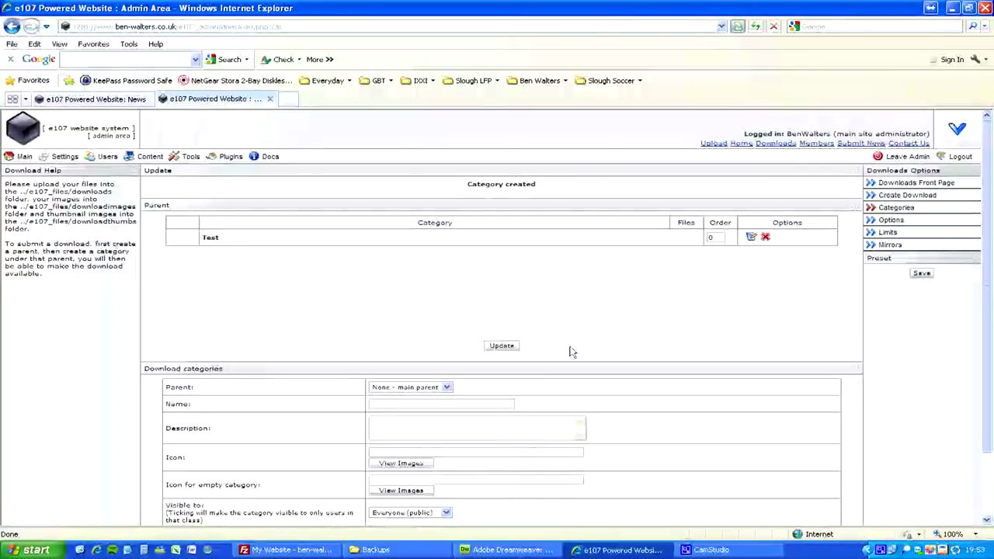
left_click(710, 236)
key("BackSpace")
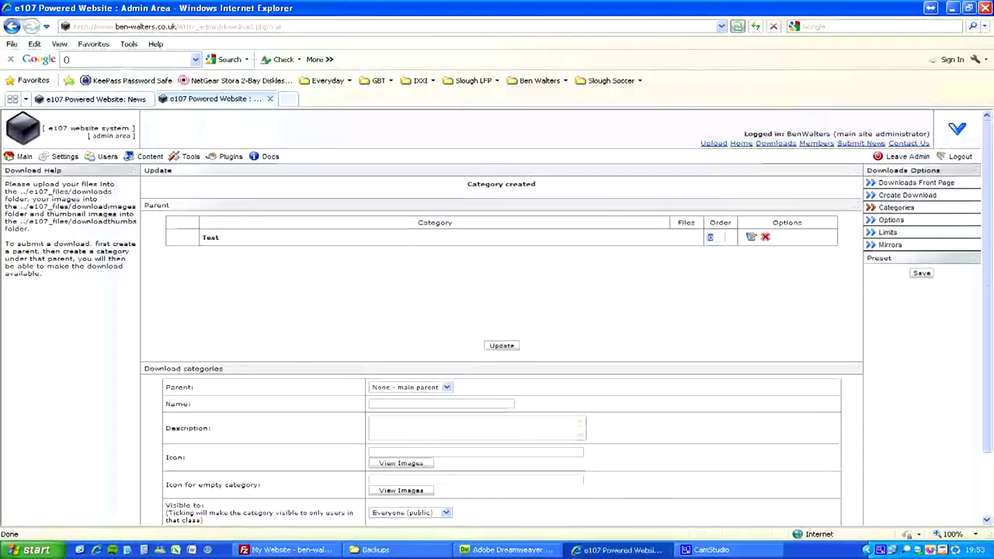
type("1")
left_click(497, 348)
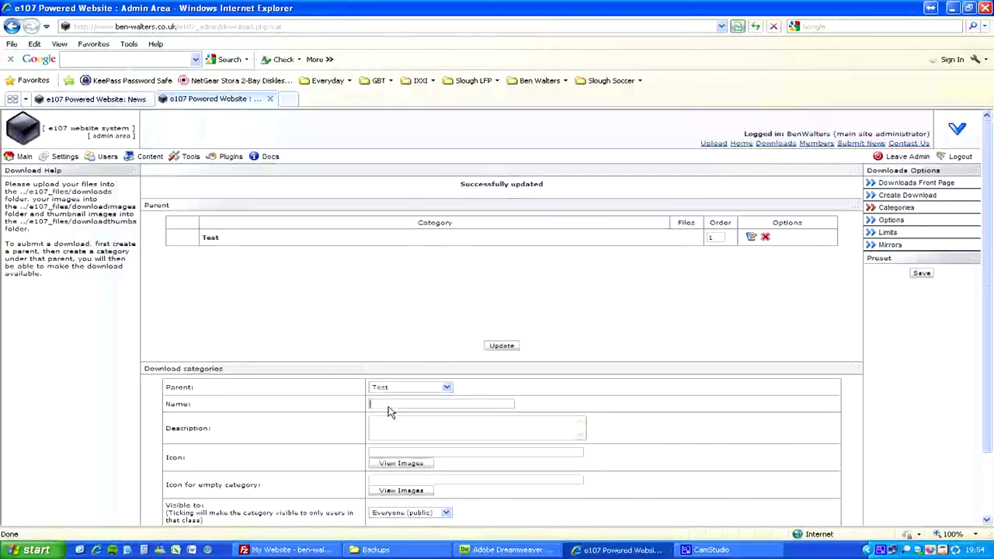
Step: Create the category "Sub-test" under the parent Test with the description "testing", and update its order to 2
type("s")
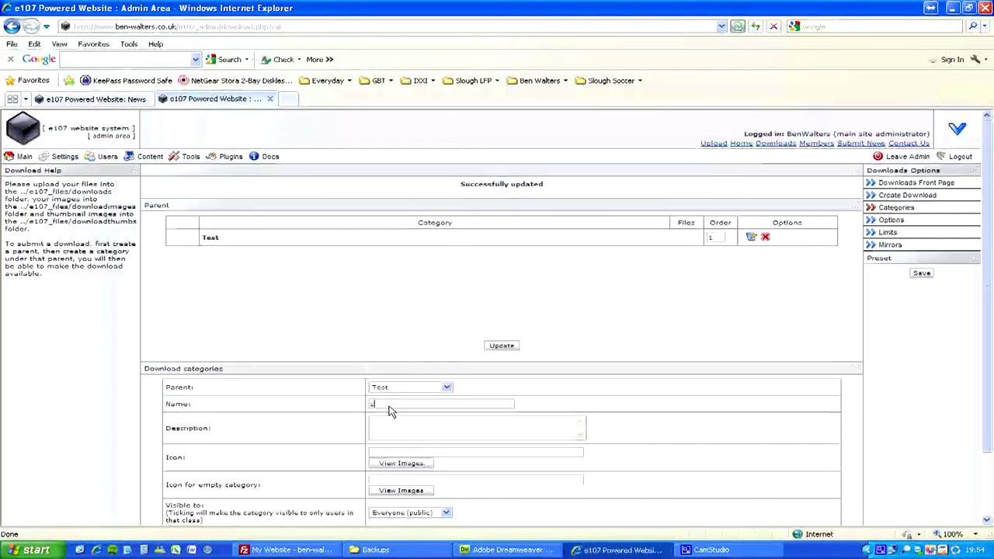
type("ub")
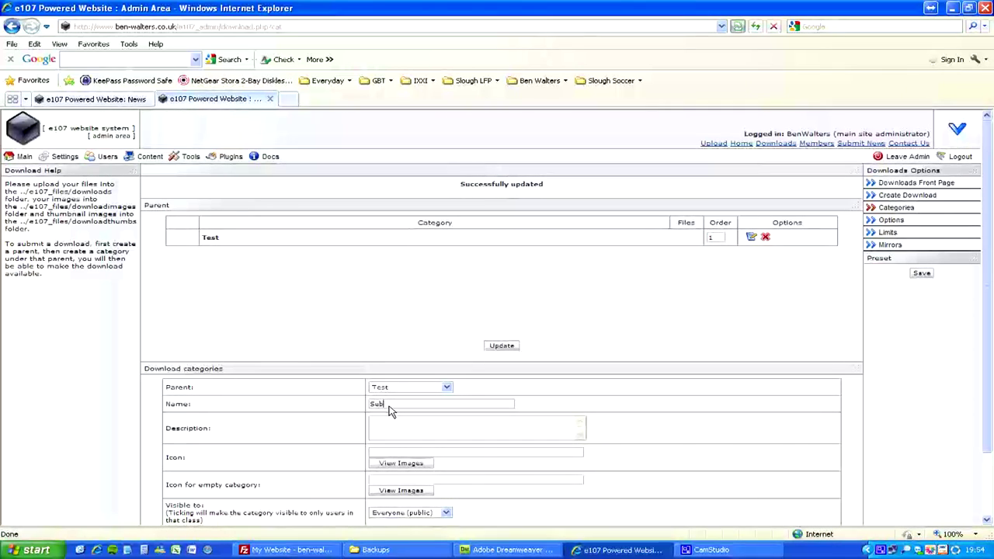
type("-test")
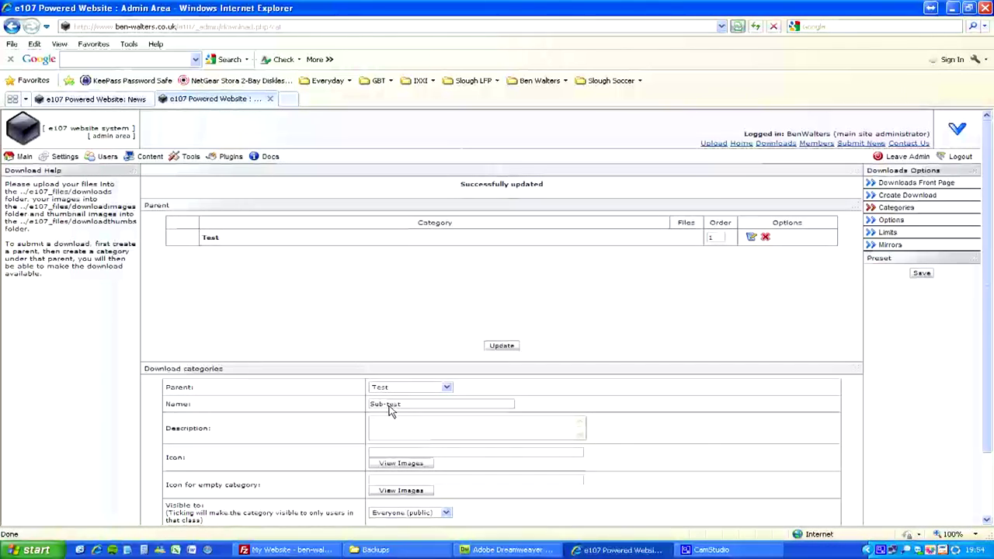
key("Tab")
type("testing")
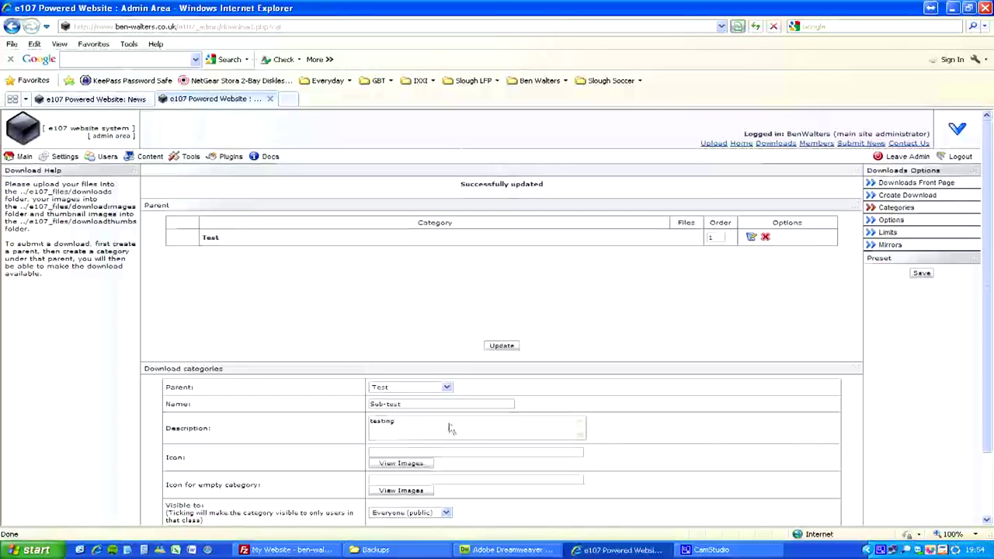
scroll(520, 378, "down", 2)
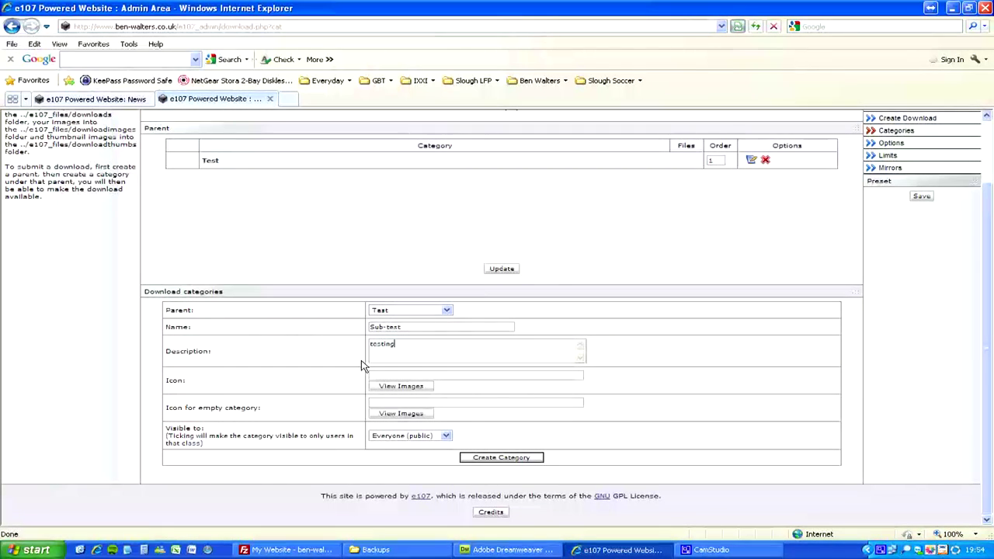
left_click(505, 460)
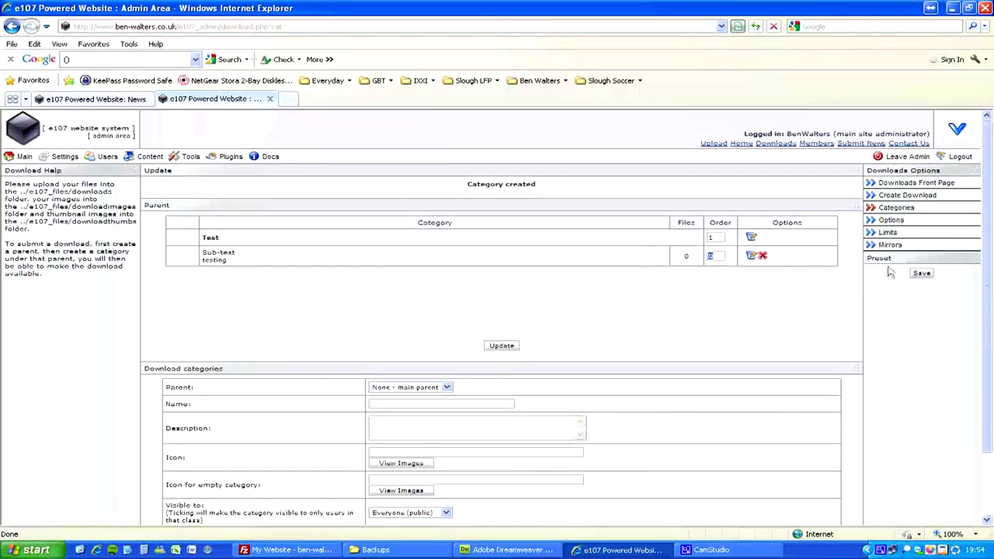
type("2")
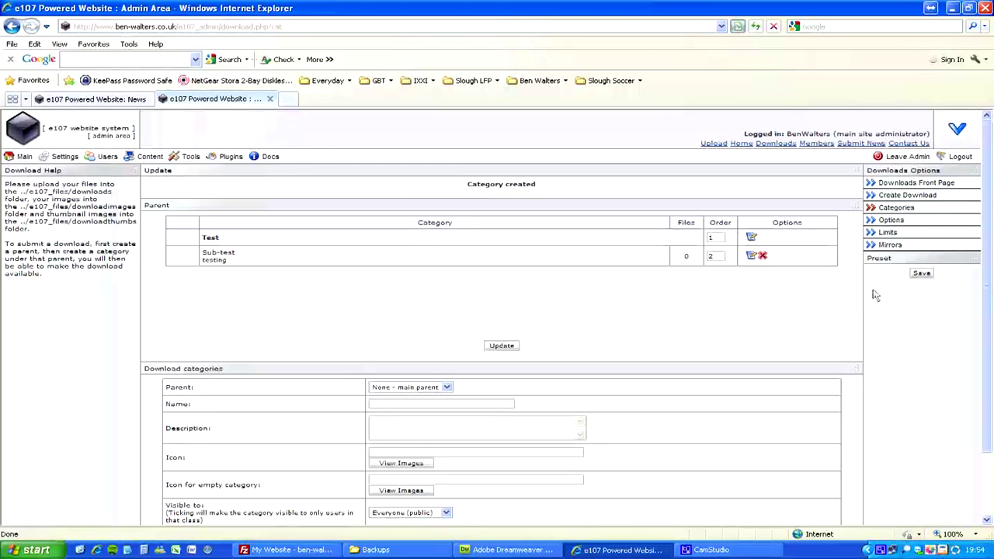
left_click(503, 346)
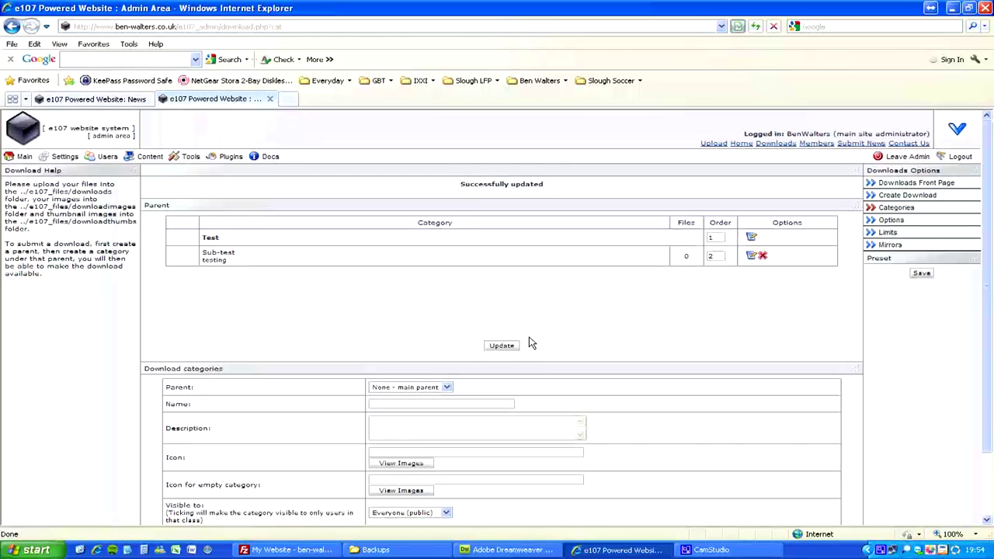
Step: Open the download options and review the available settings
left_click(897, 223)
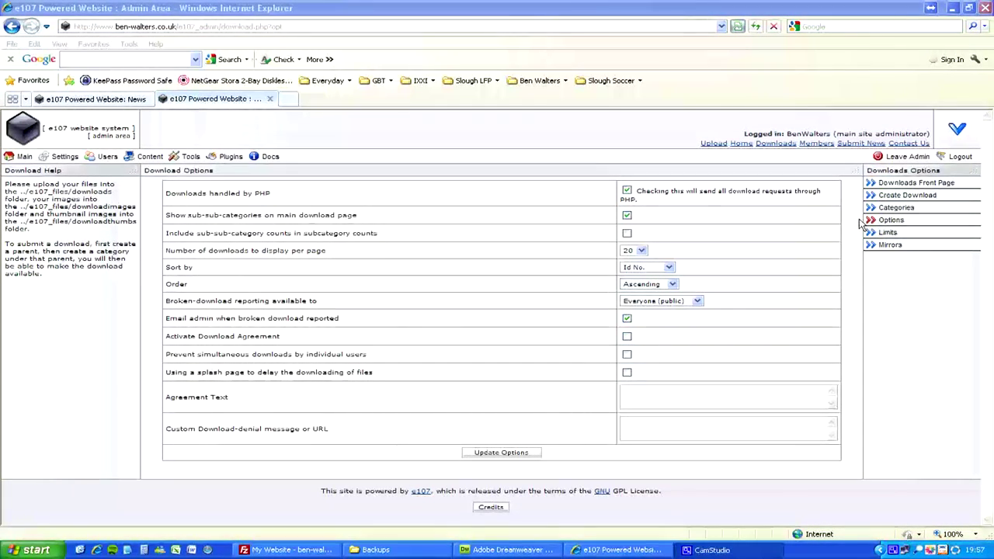
left_click(861, 223)
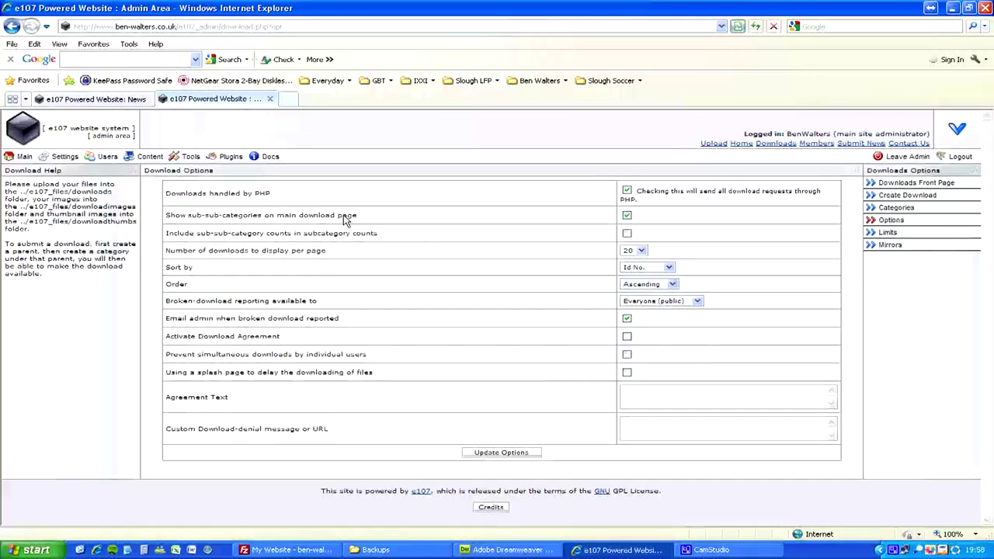
Step: Create the download category "sub-sub" under the parent Sub-test and update its order to 3
left_click(899, 210)
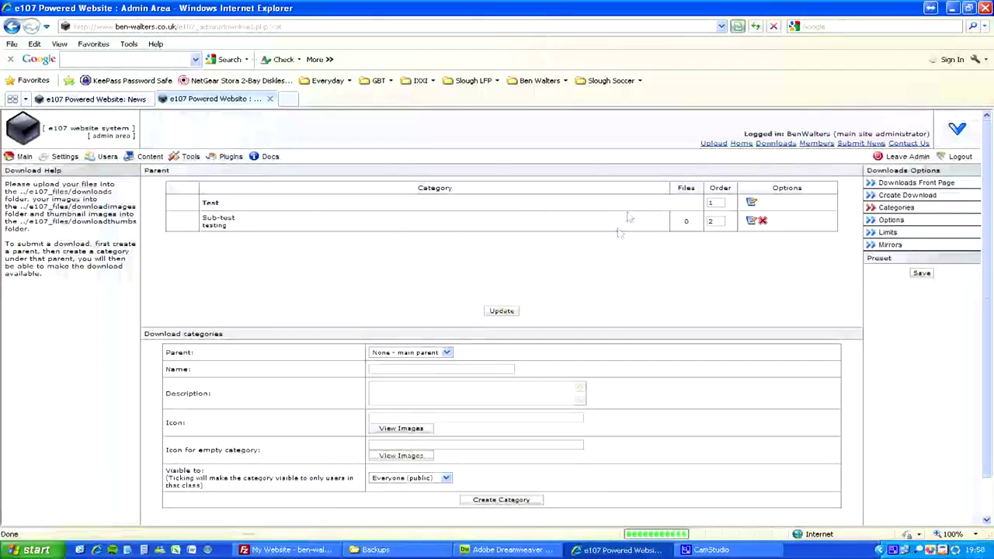
left_click(408, 354)
left_click(388, 377)
left_click(440, 370)
type("sub")
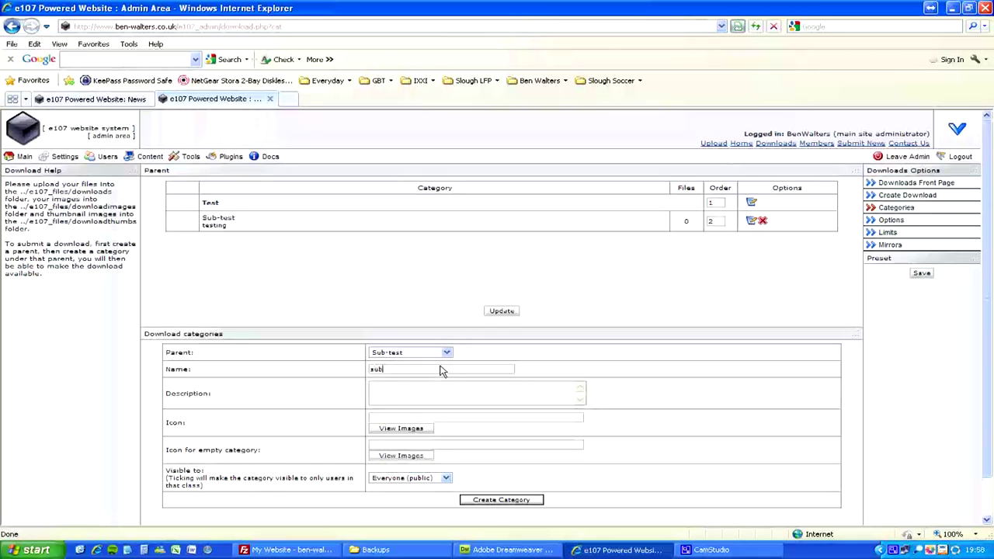
type("-sub")
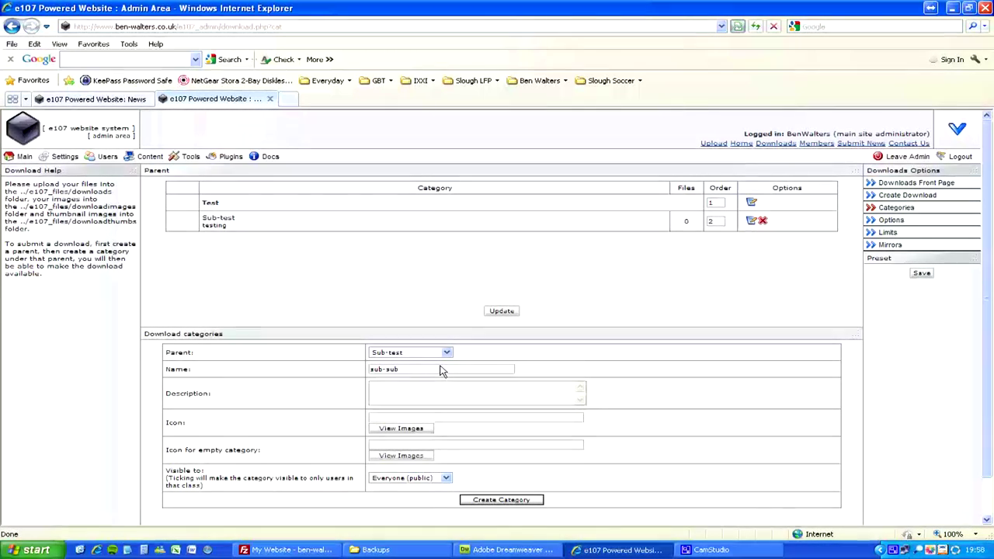
left_click(479, 499)
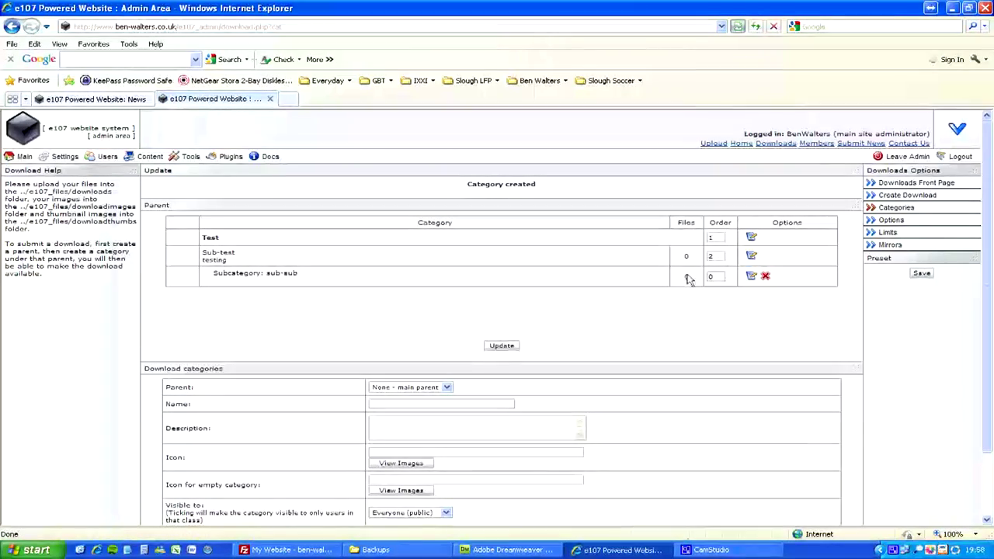
double_click(718, 277)
type("3")
key("Return")
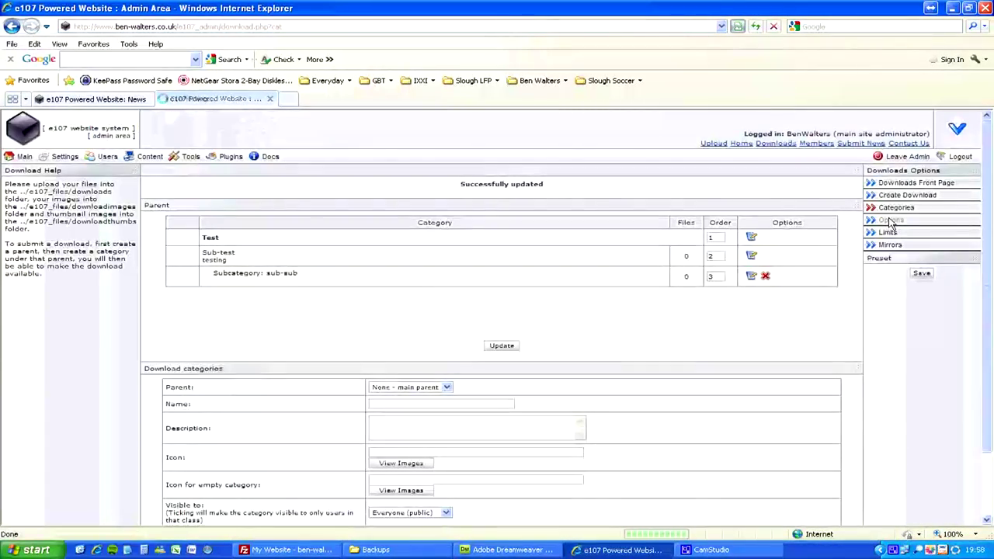
Step: In the download options, enable including sub-sub-category counts in subcategory counts
left_click(891, 220)
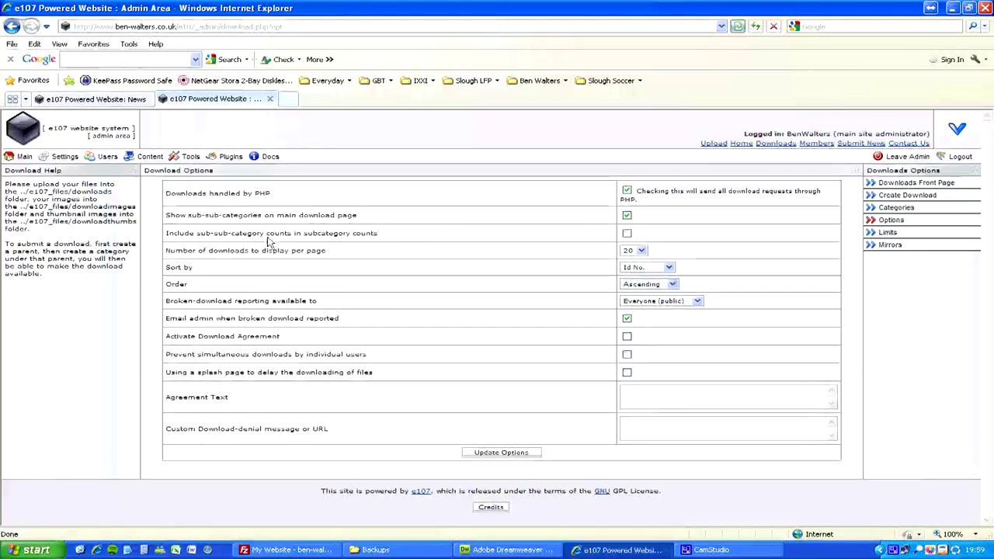
double_click(231, 234)
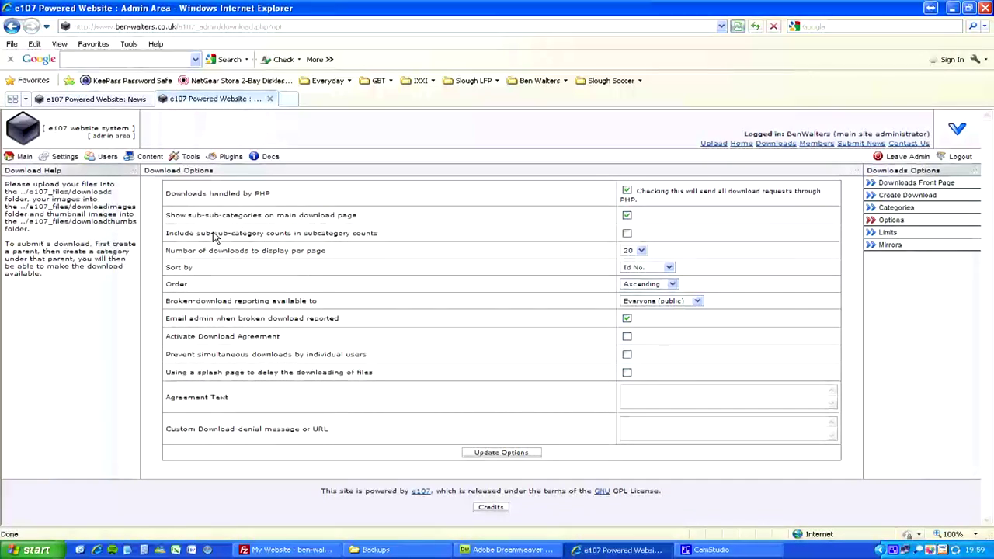
left_click(402, 242)
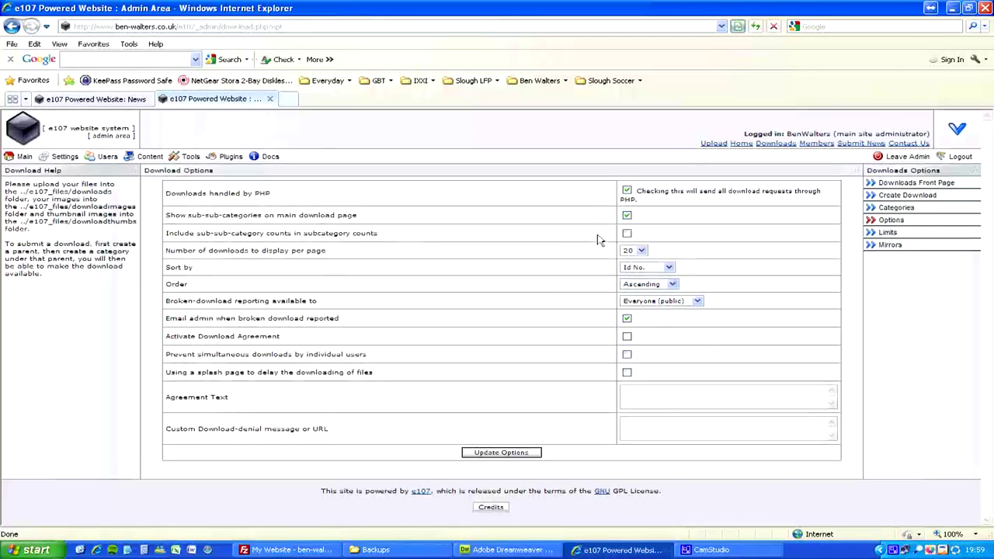
left_click(629, 235)
Step: Select 20 as the number of downloads to display per page and look through the sort choices
left_click(627, 252)
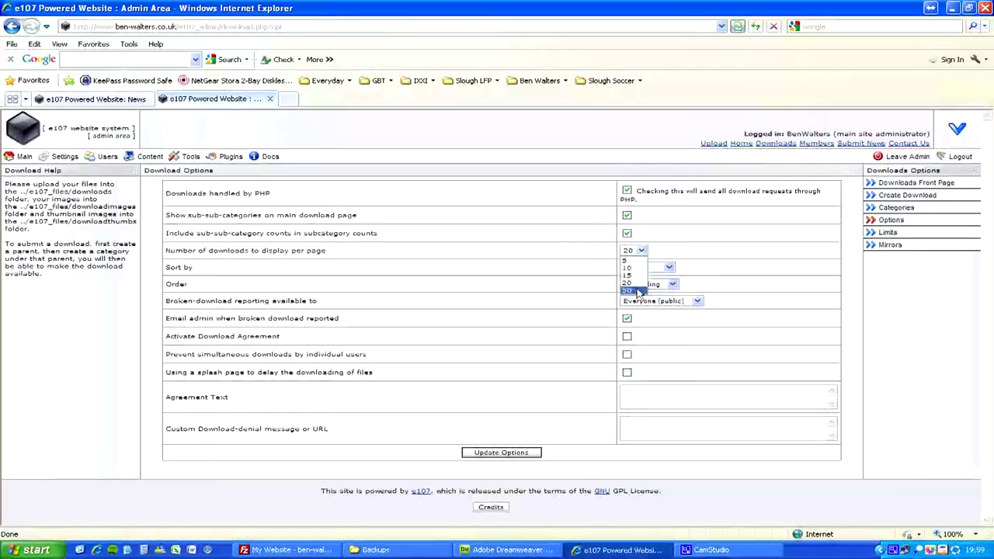
left_click(633, 283)
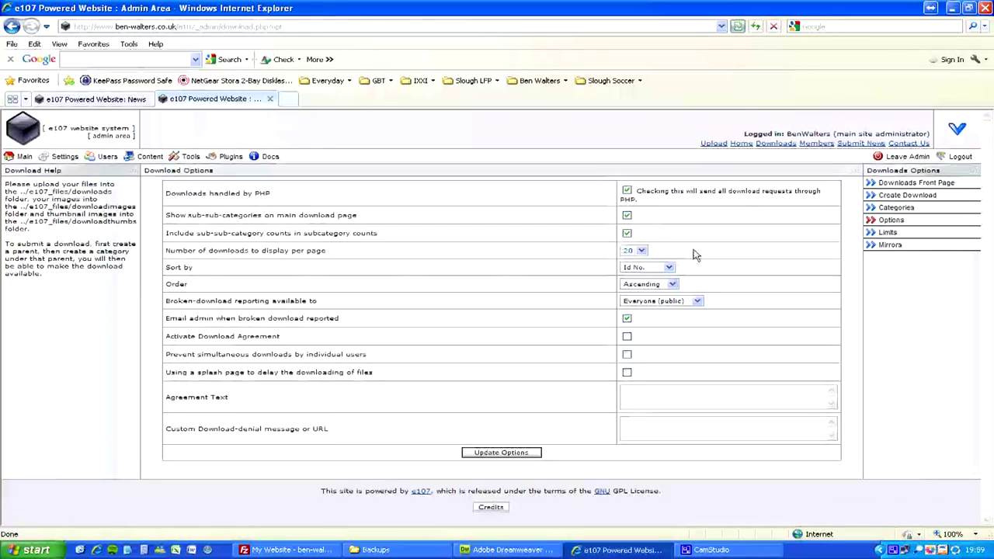
left_click(638, 269)
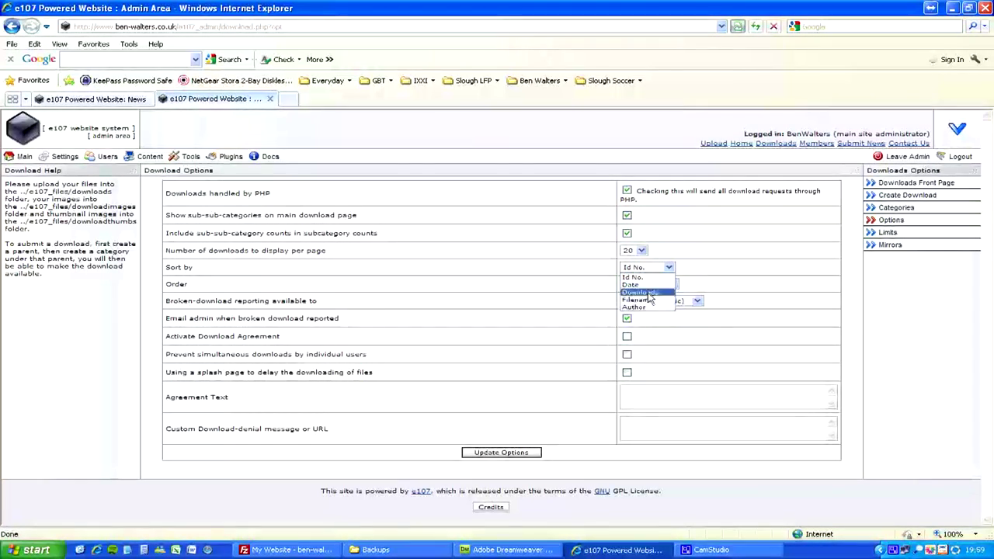
left_click(721, 260)
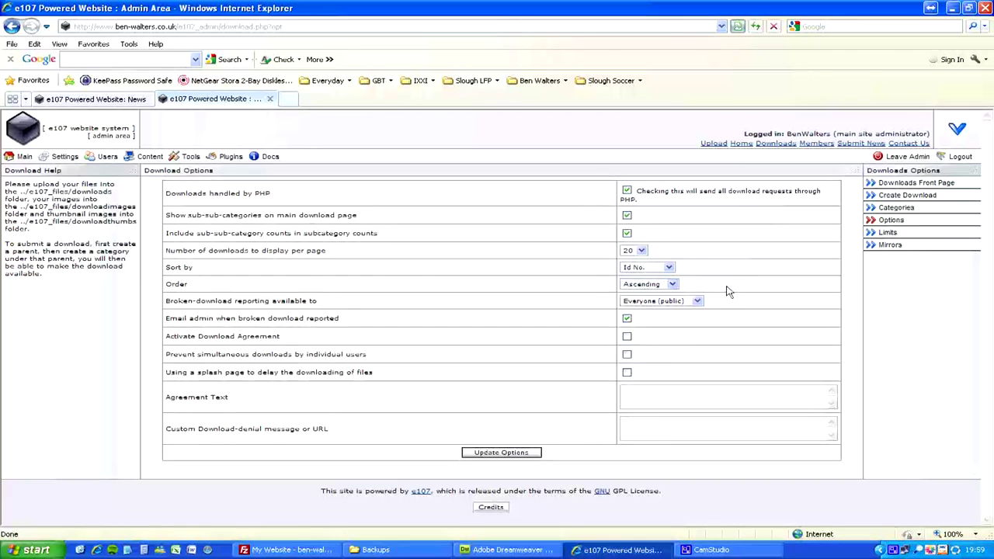
Step: Make broken-download reporting available to Members
left_click_drag(183, 303, 202, 313)
left_click(696, 300)
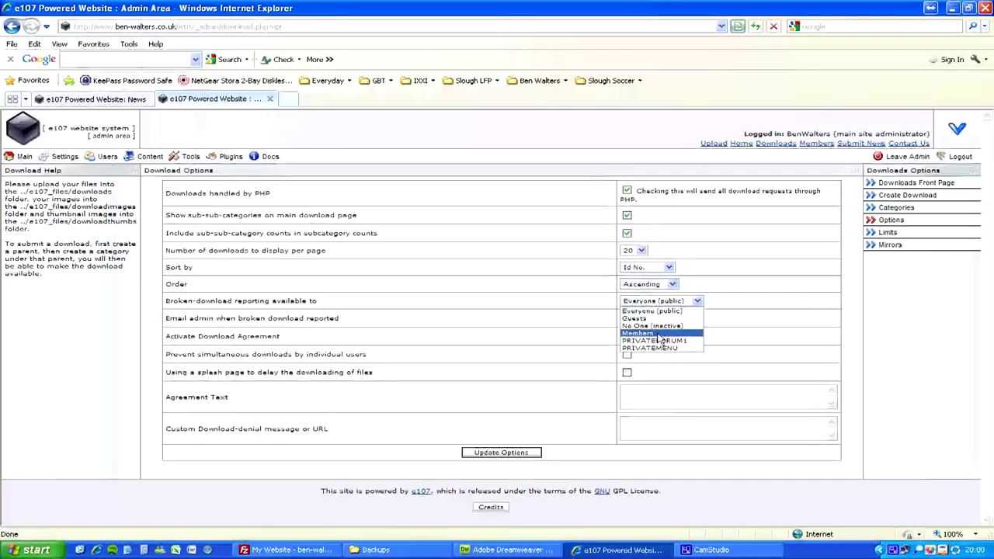
left_click(629, 334)
left_click(577, 324)
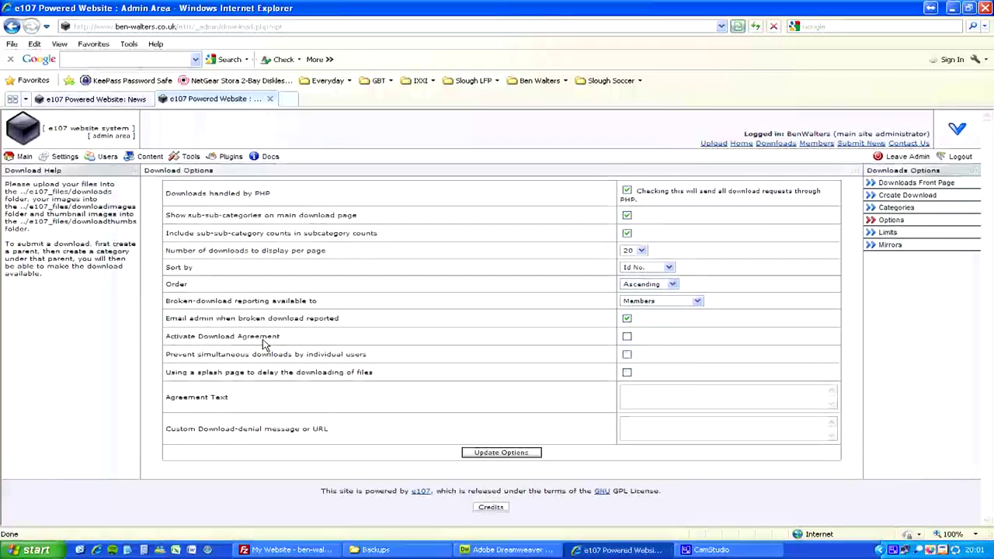
Step: Enter "Agree..." as the agreement text and activate the download agreement
left_click(689, 410)
type("Agree...")
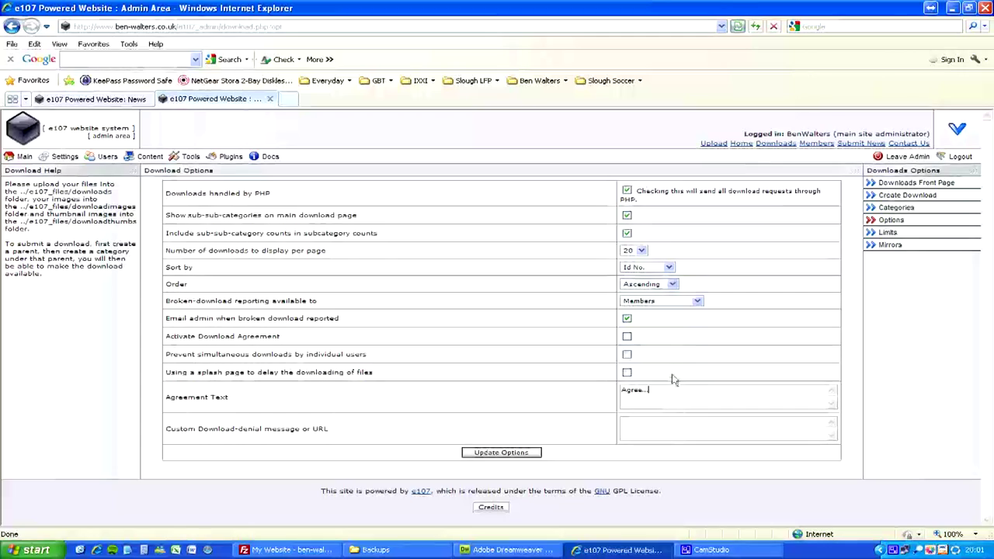
left_click(627, 339)
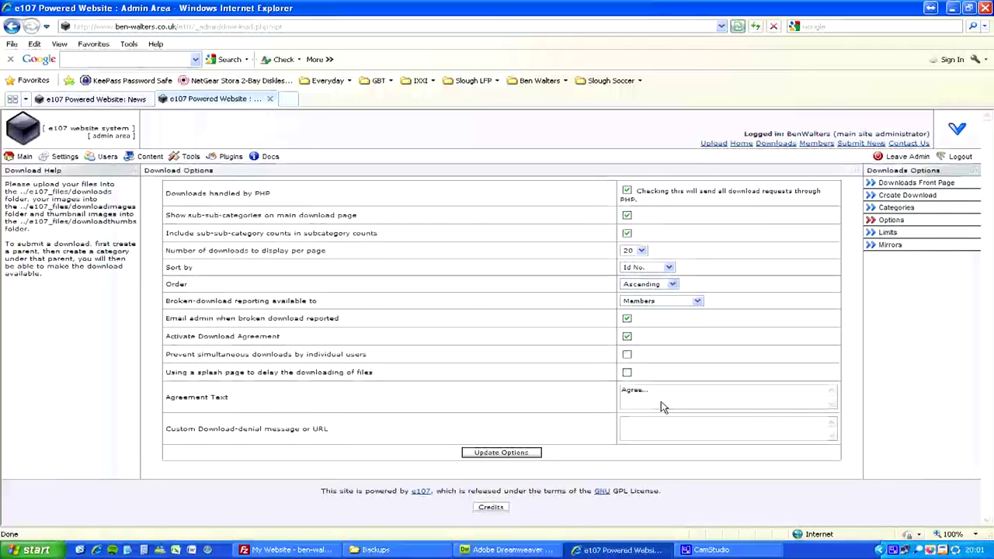
Step: Deactivate the download agreement, clear its agreement text and save the download options
left_click(627, 337)
triple_click(679, 409)
key("BackSpace")
left_click(644, 429)
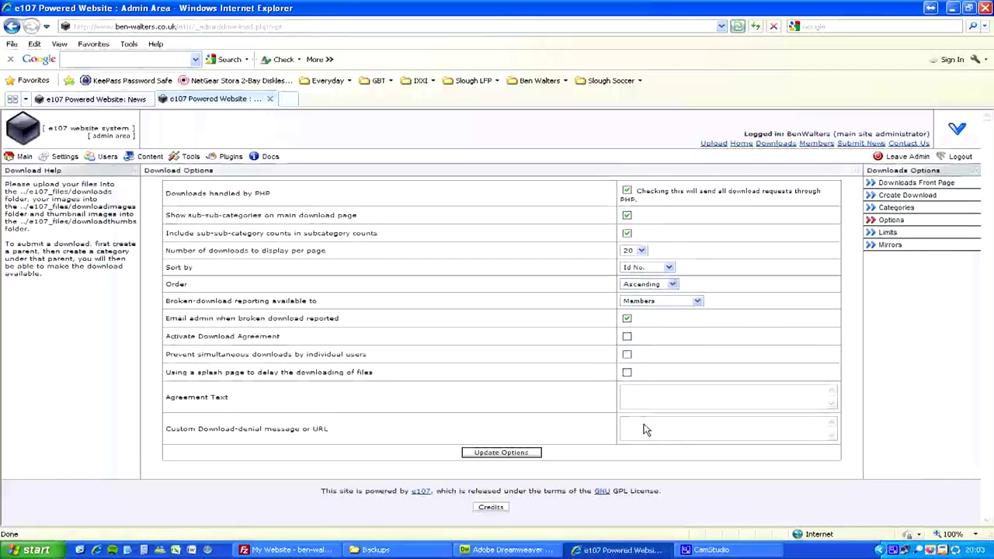
left_click(491, 453)
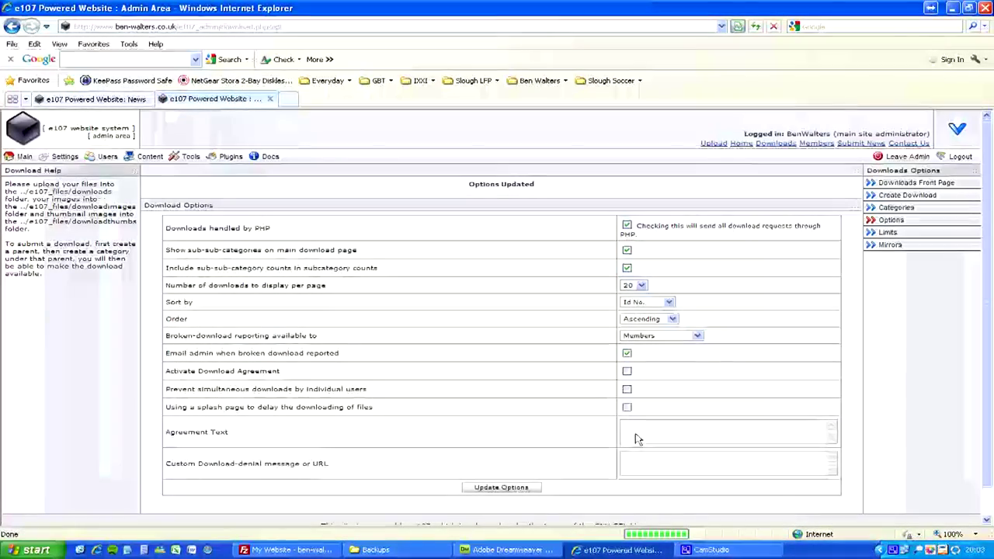
Step: Open the download limits and examine the activation setting, userclass choices, and count and bandwidth limit fields
left_click(886, 232)
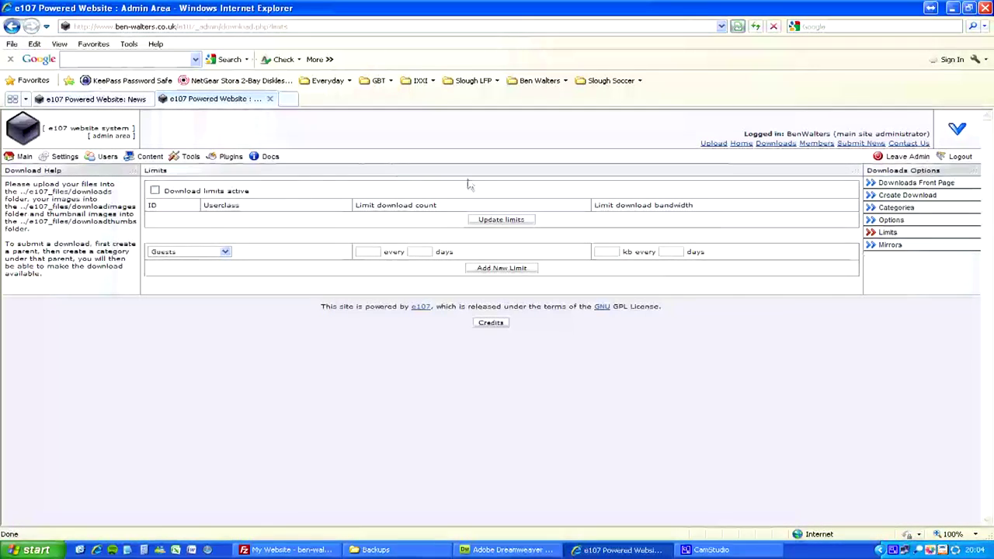
left_click(155, 190)
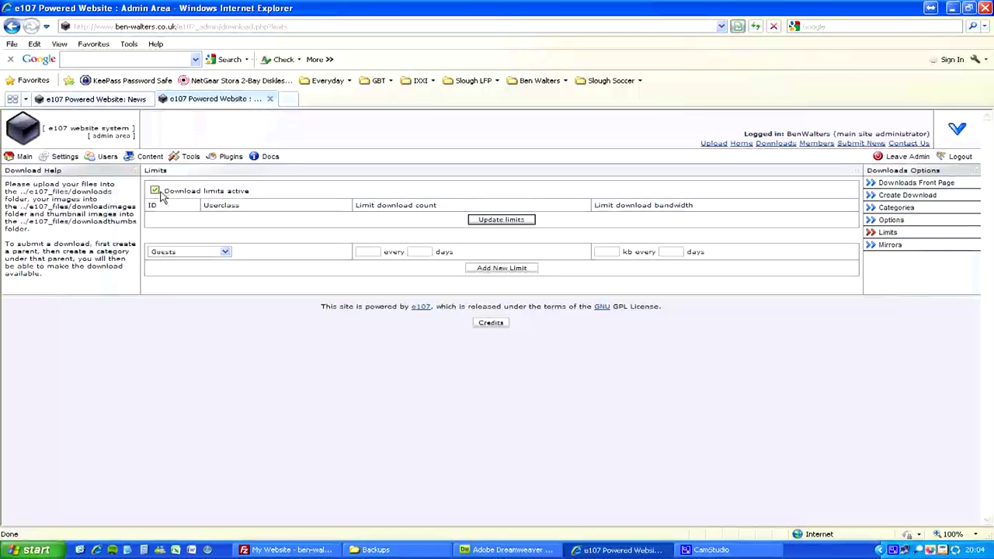
left_click(156, 191)
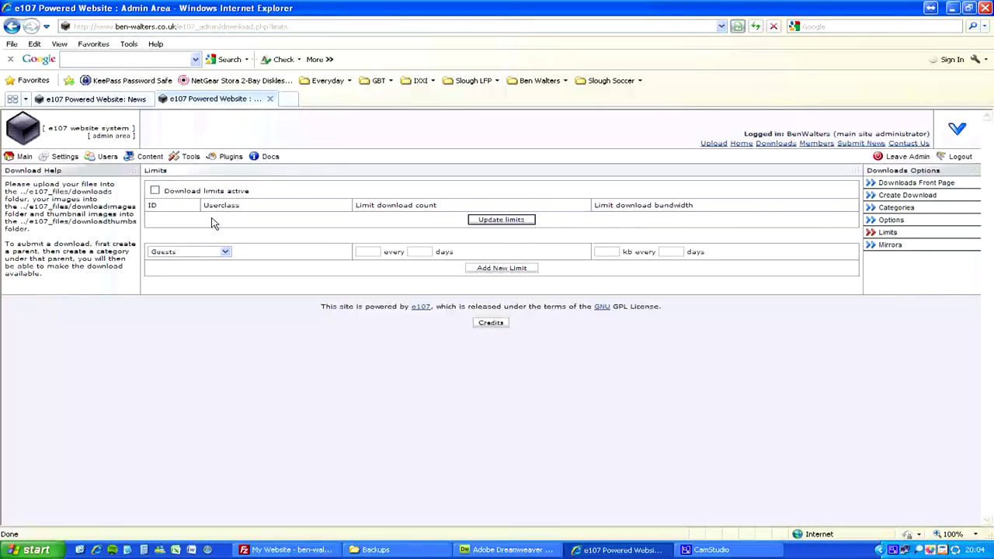
left_click(208, 257)
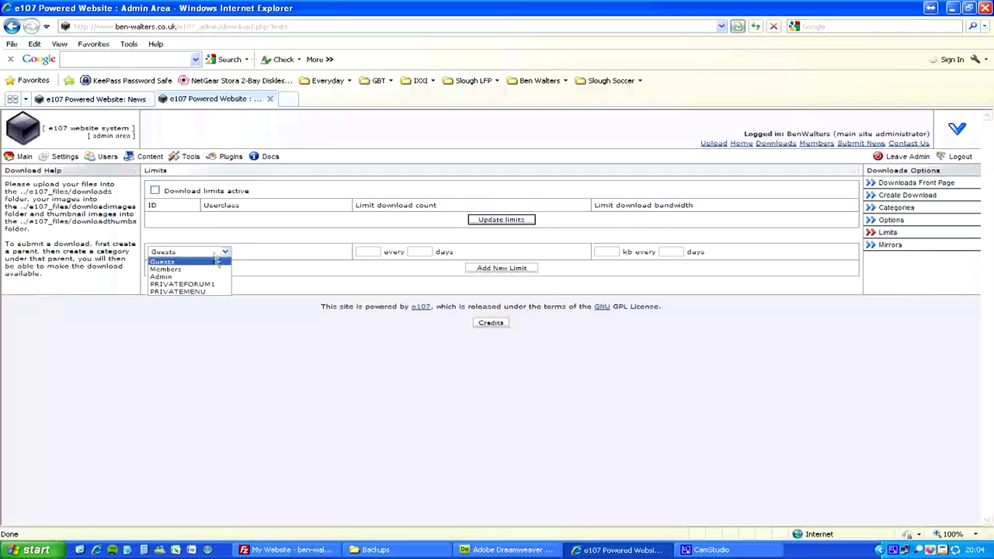
left_click(284, 250)
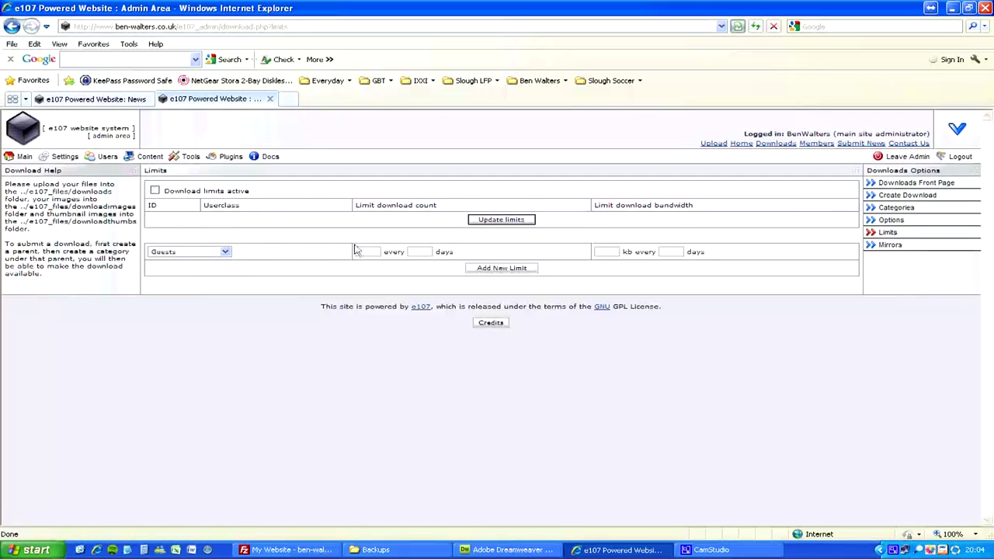
left_click_drag(357, 205, 438, 208)
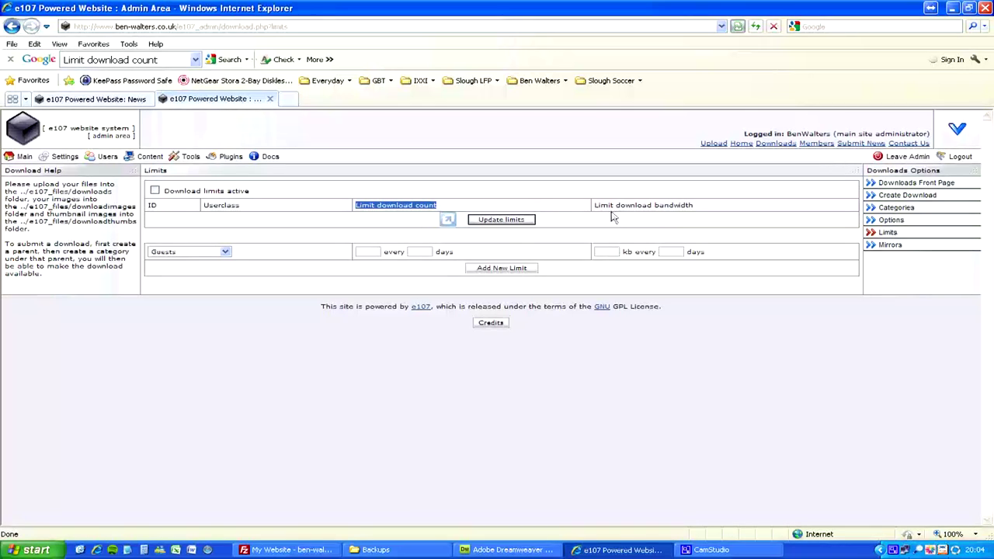
left_click(502, 211)
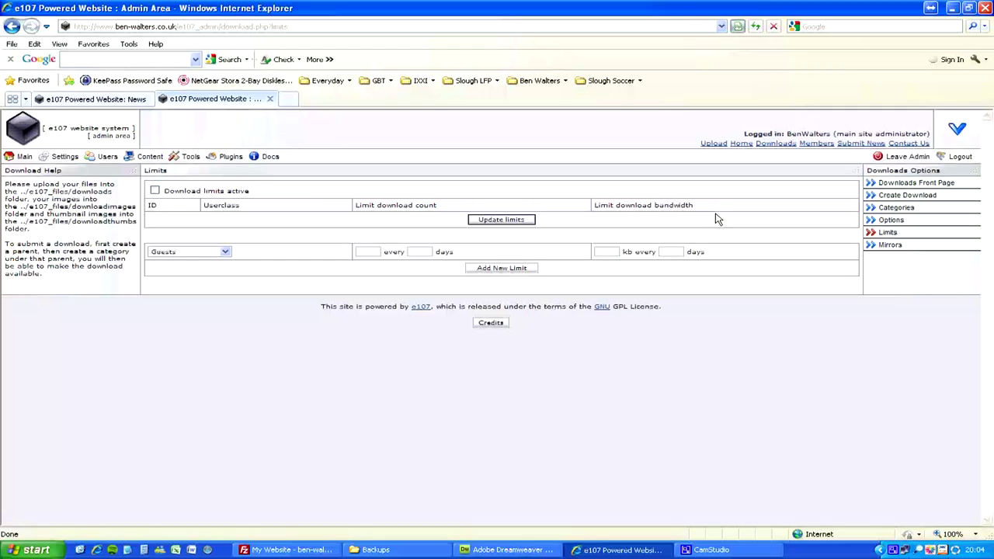
Step: Add a download count limit of 1 every 7 days for Guests and activate the download limits
left_click(164, 253)
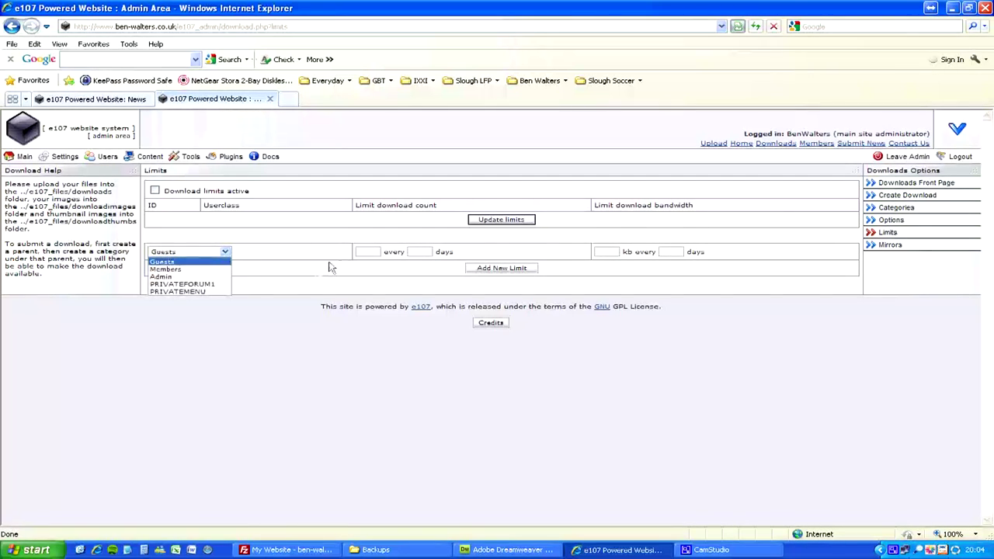
left_click(357, 255)
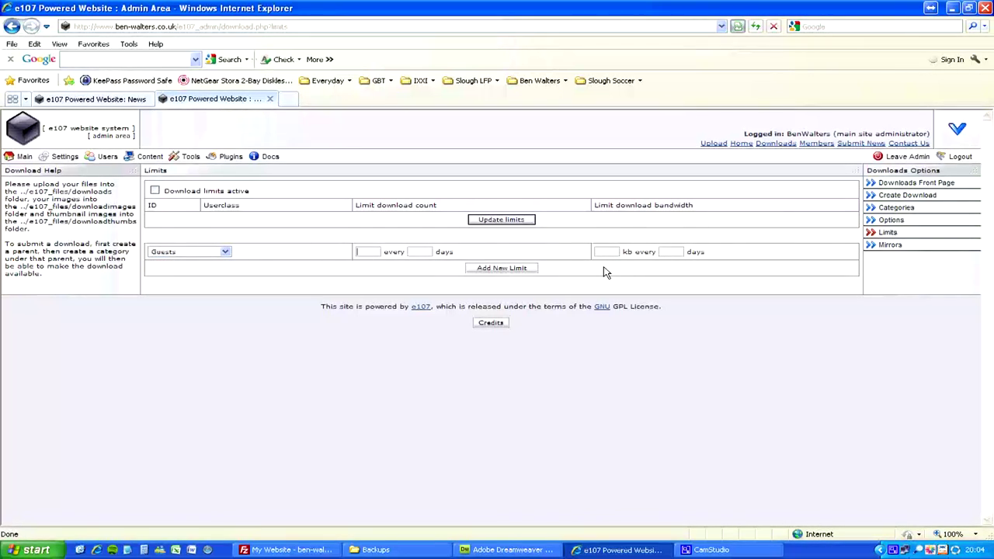
type("7")
left_click(519, 268)
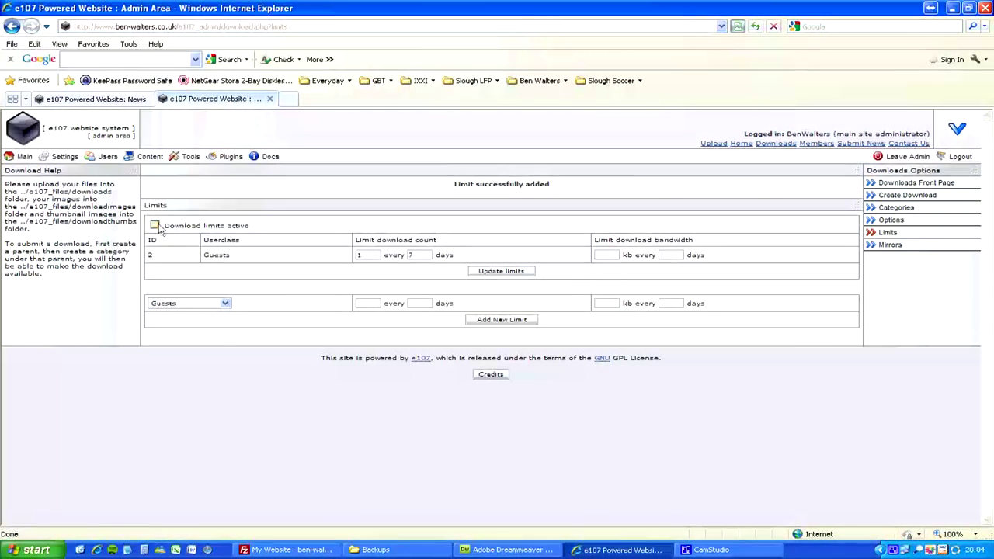
left_click(156, 226)
left_click(487, 271)
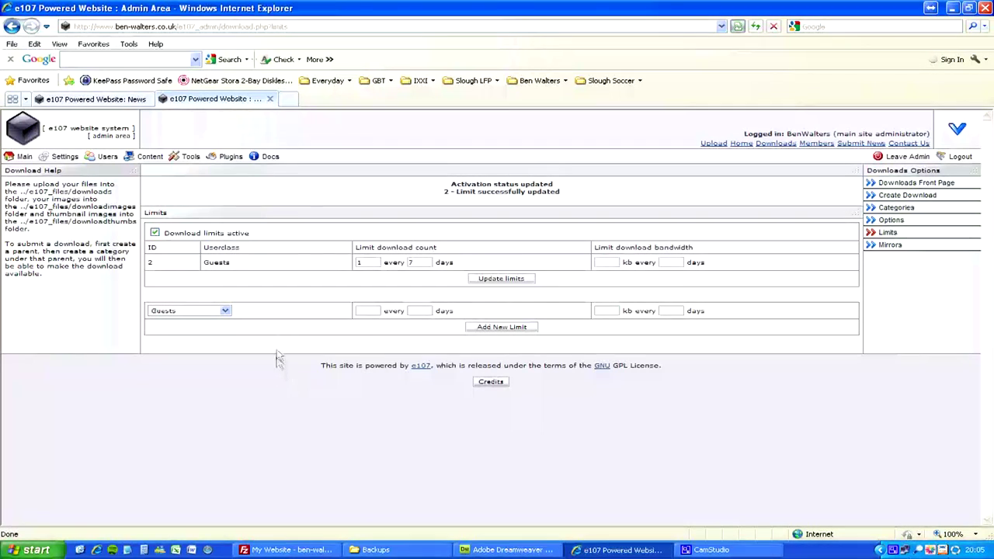
Step: Add a download bandwidth limit of 10000 kb every 1 day for the Members userclass
left_click(225, 312)
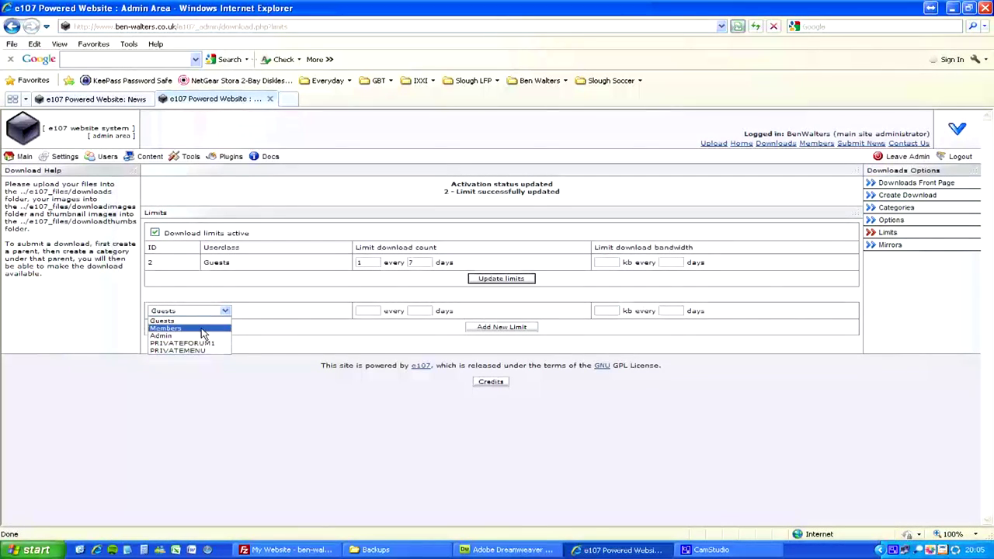
left_click(171, 329)
left_click(604, 311)
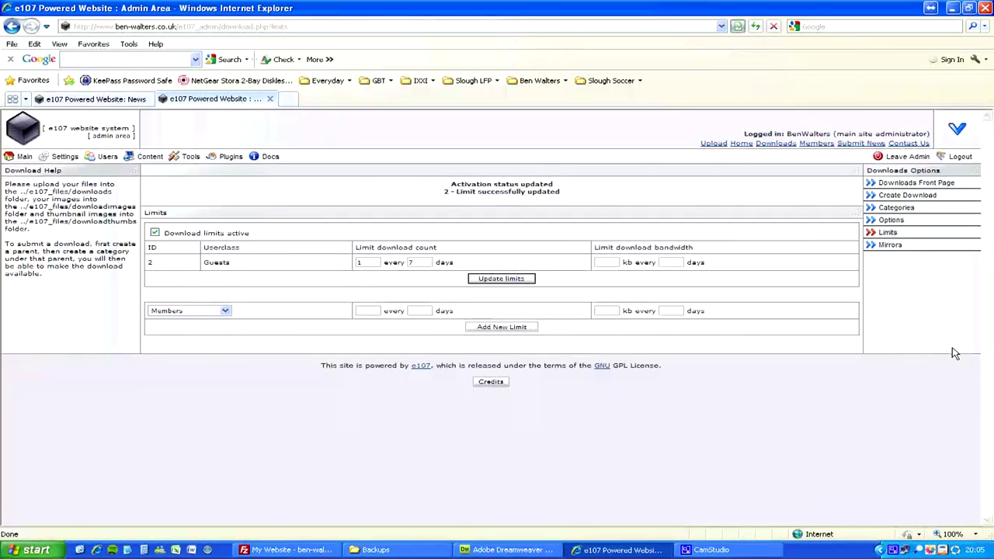
type("10000")
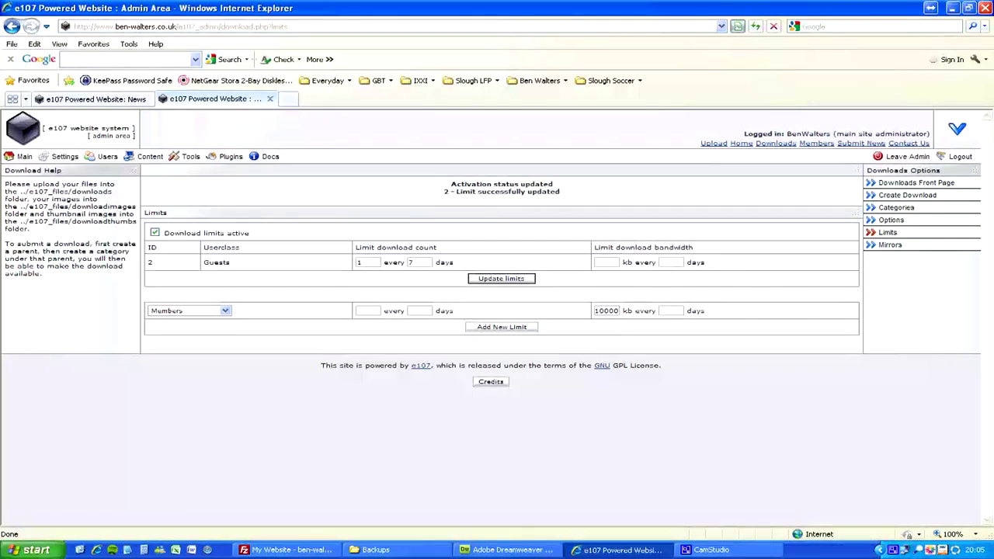
left_click(662, 314)
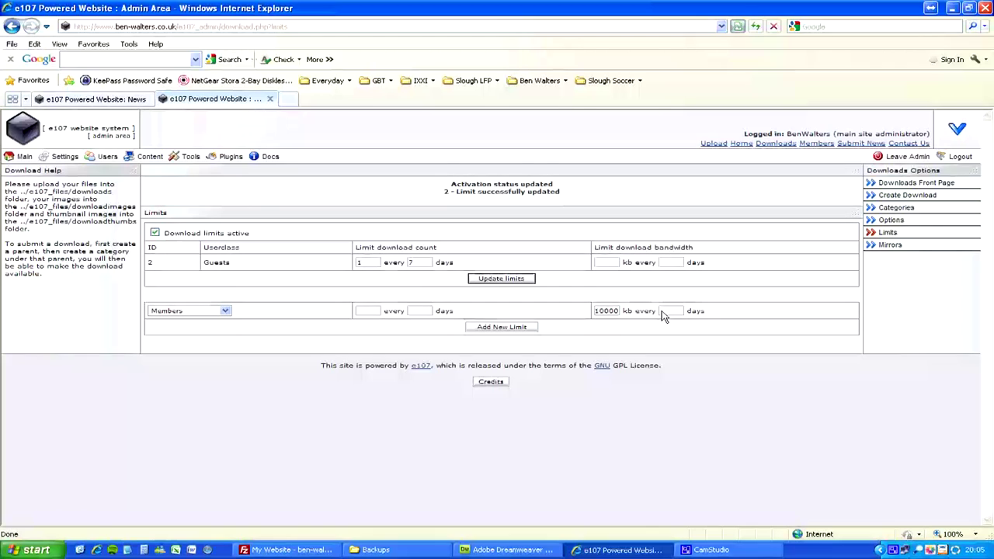
type("1")
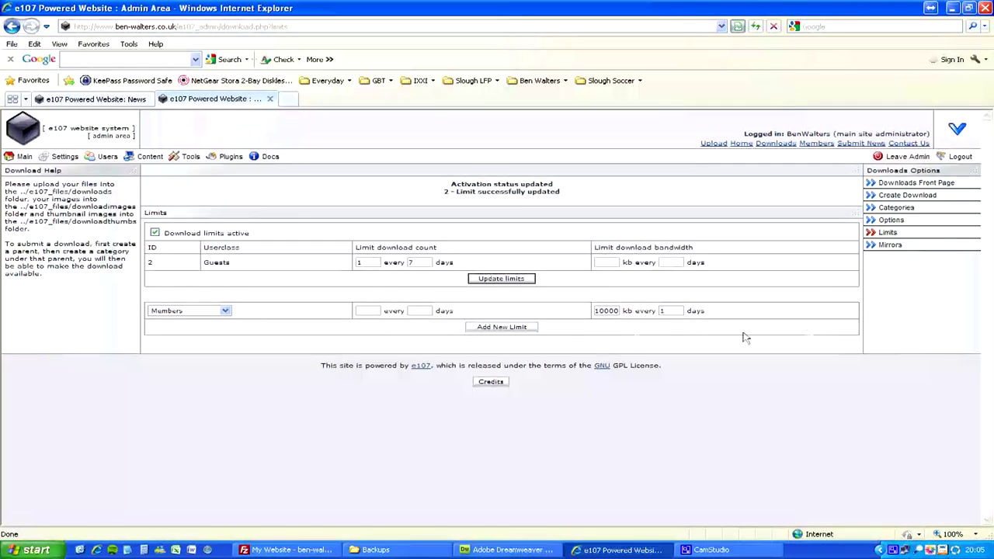
left_click(528, 328)
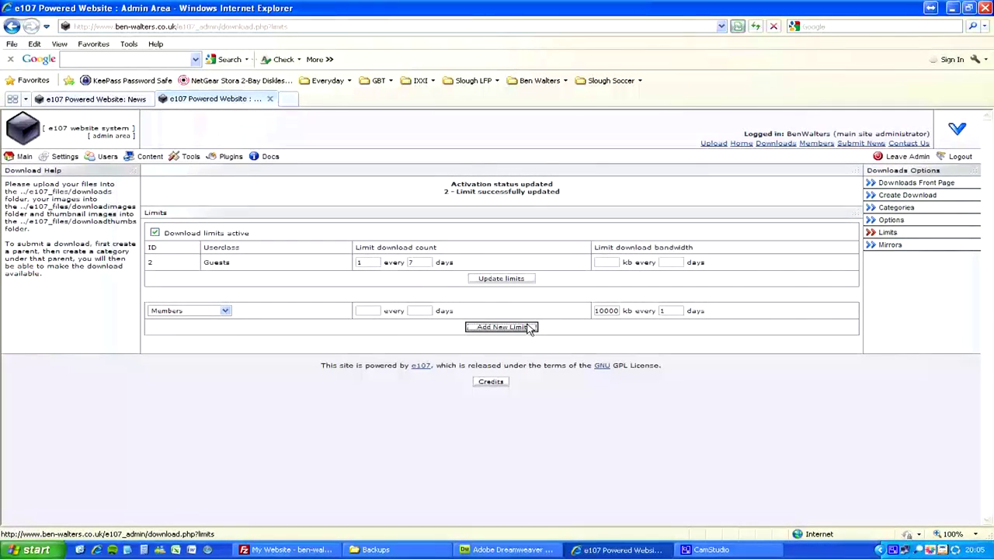
left_click(525, 331)
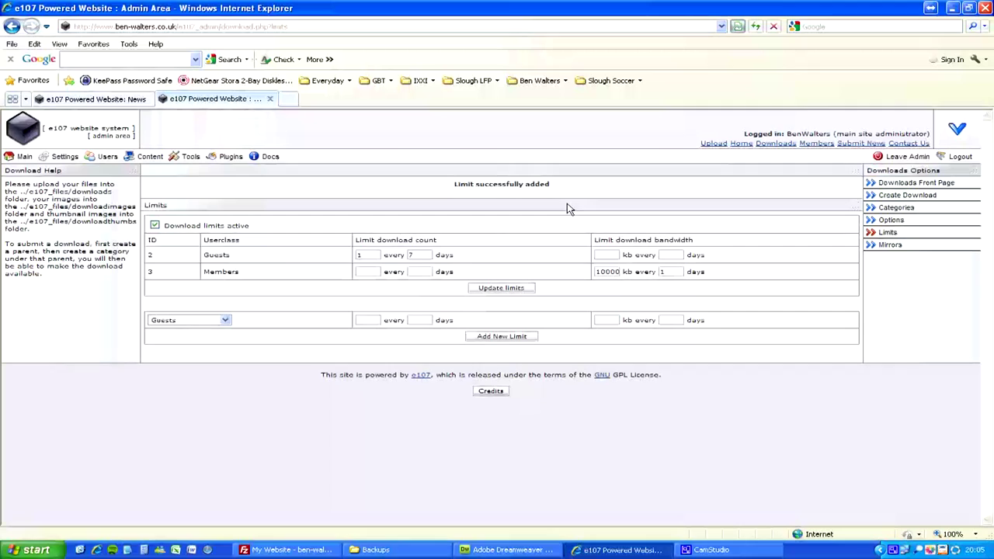
Step: Deactivate the download limits, clear the Guests and Members limit values and update the limits
left_click(153, 226)
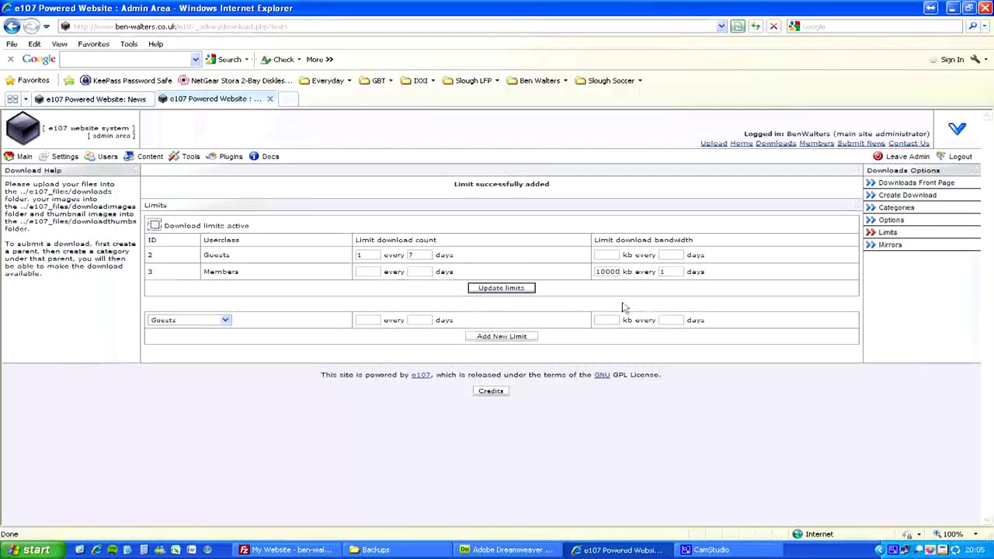
left_click(500, 289)
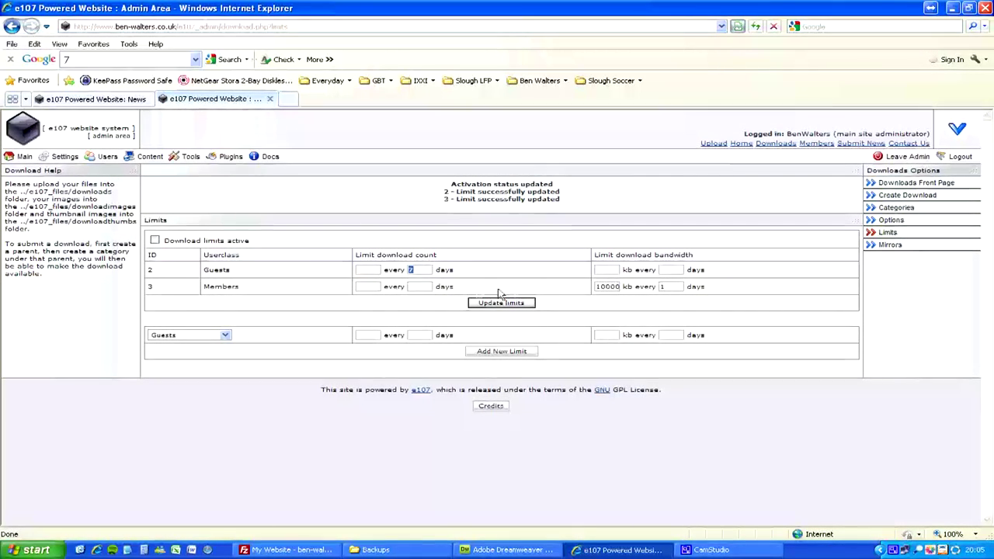
double_click(608, 286)
type("0")
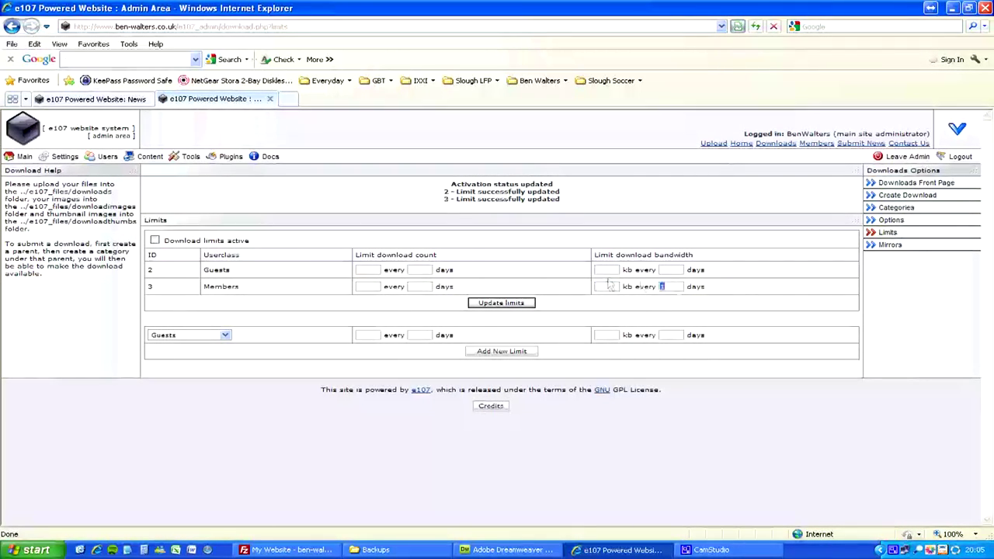
left_click(524, 302)
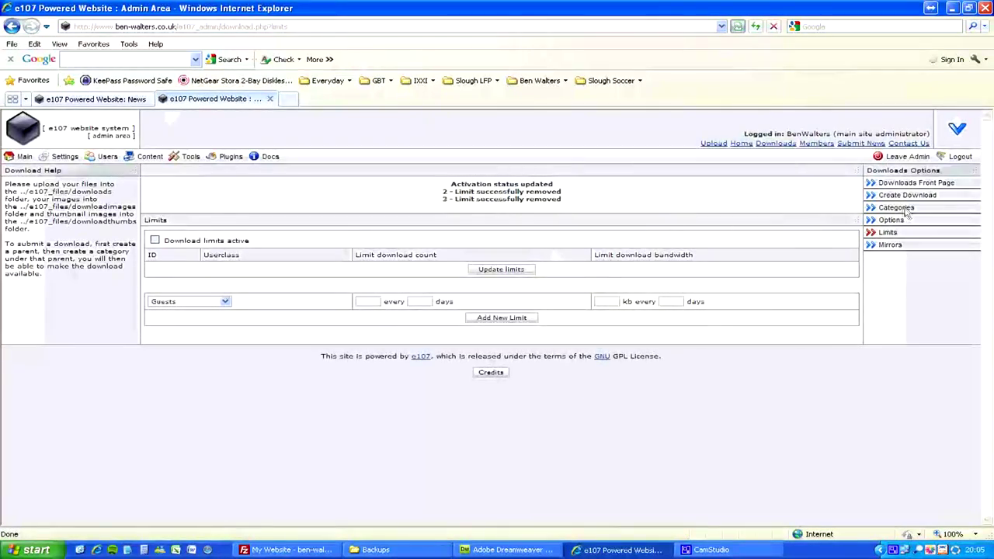
Step: View the download mirror creation form and open the list of site links
left_click(890, 245)
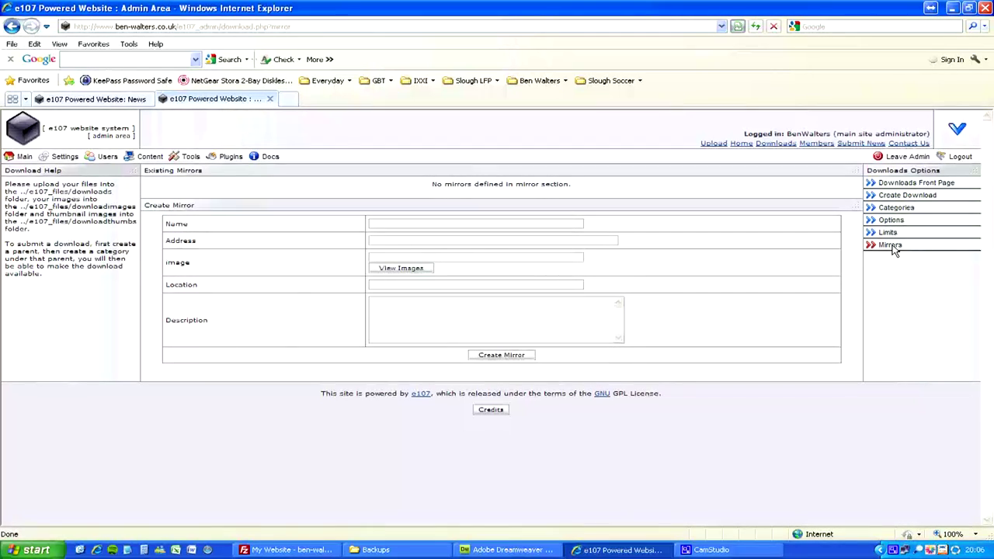
left_click(9, 159)
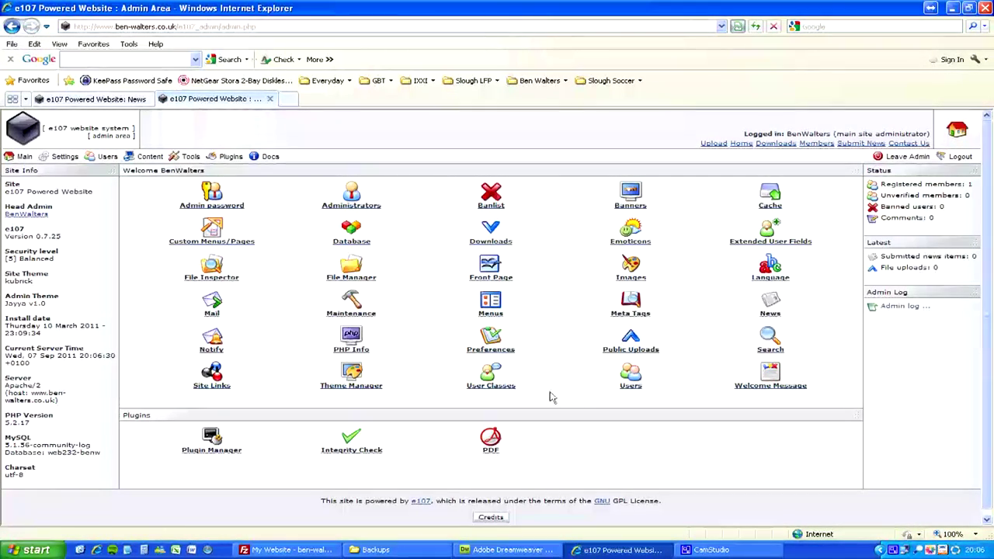
left_click(209, 391)
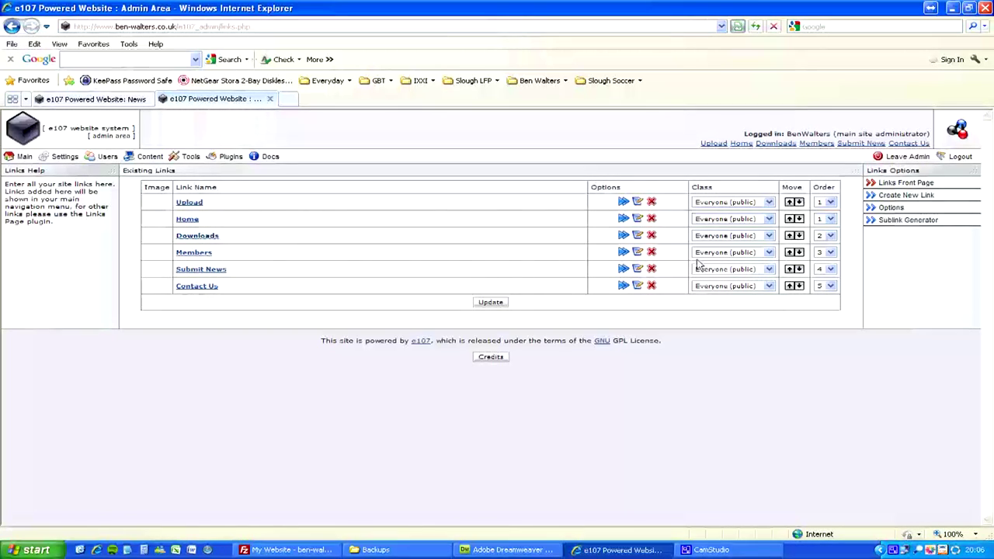
Step: Examine the visibility class choices for the Upload site link
left_click(729, 202)
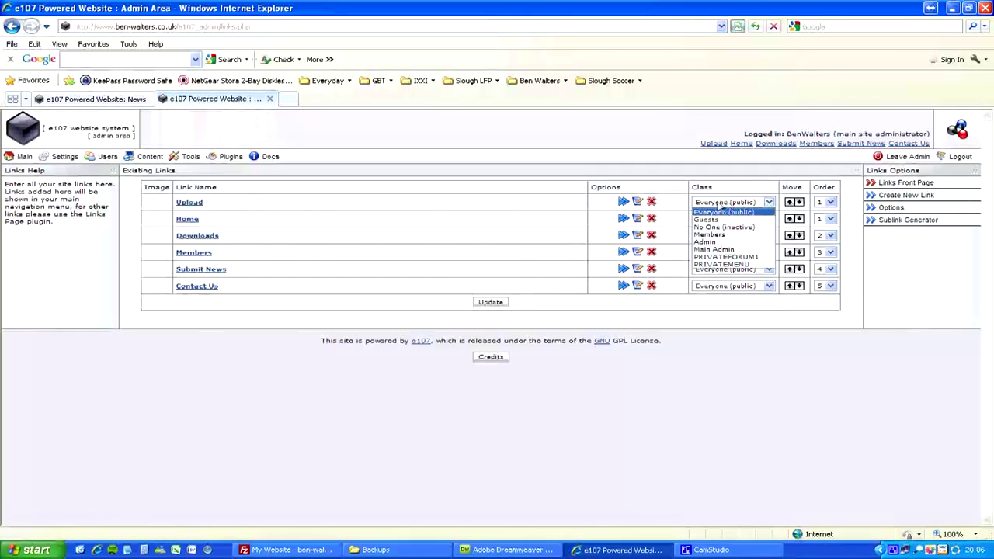
left_click(721, 213)
left_click(703, 236)
left_click(703, 237)
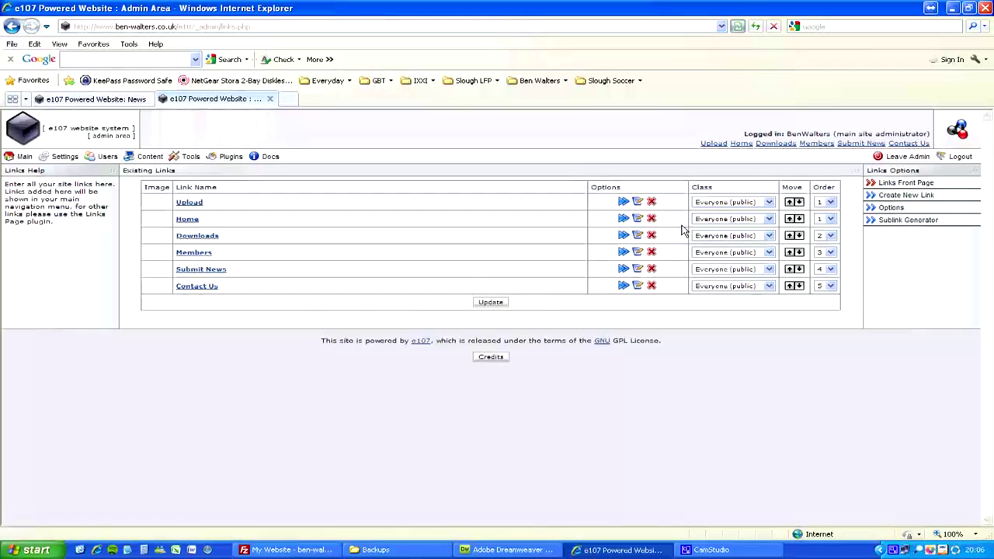
Step: Examine the URL, open type, rendertype and class settings of the Upload and Downloads site links, saving each link
left_click(638, 203)
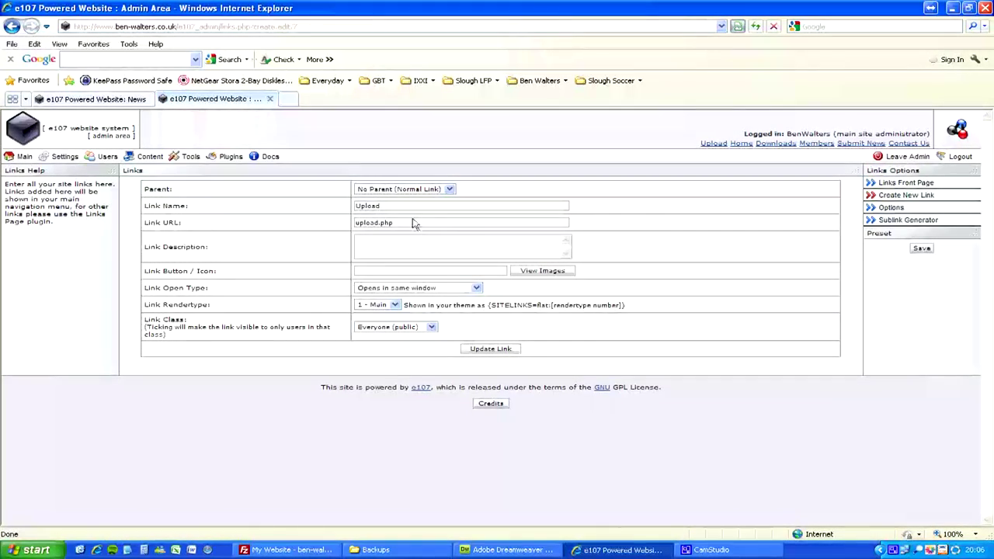
double_click(410, 224)
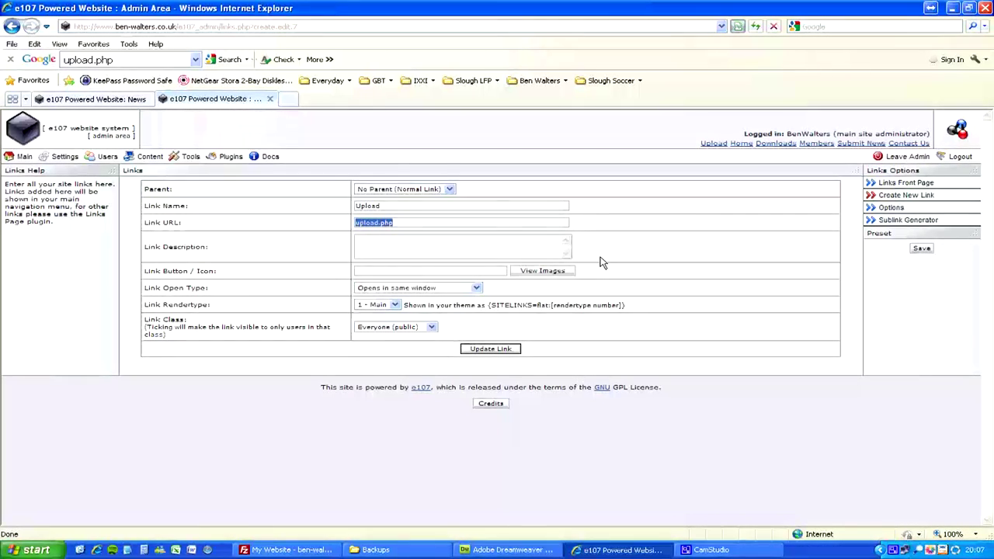
left_click(439, 289)
left_click(571, 301)
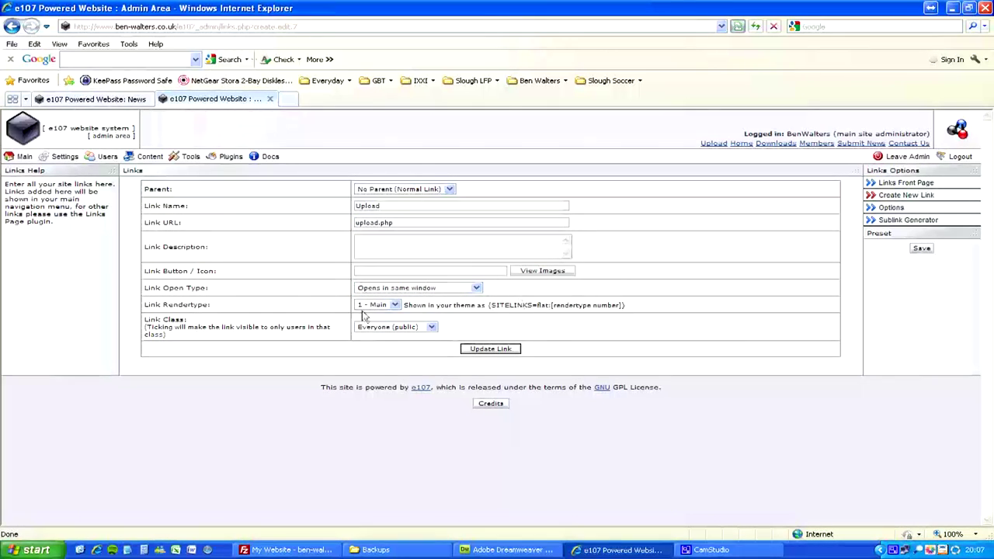
left_click(375, 308)
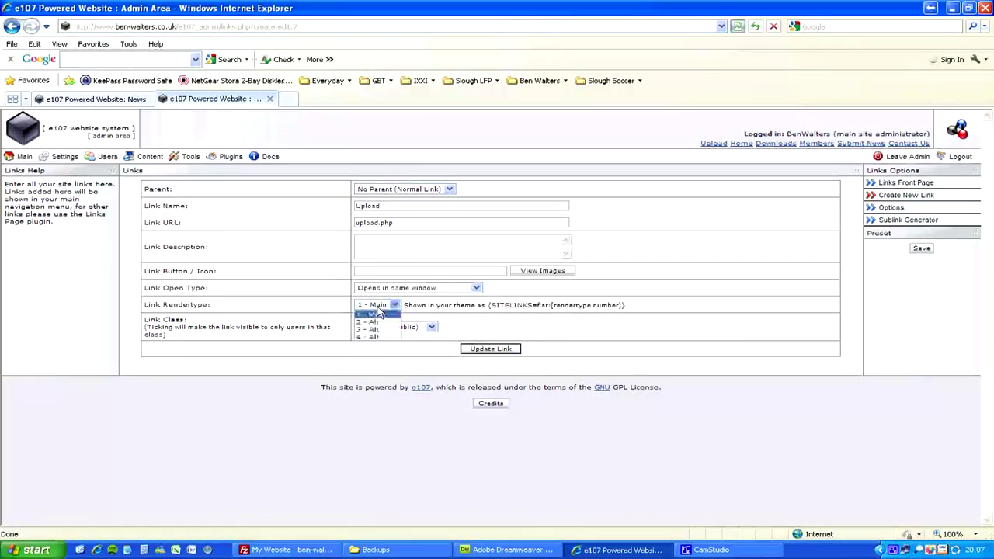
left_click(466, 322)
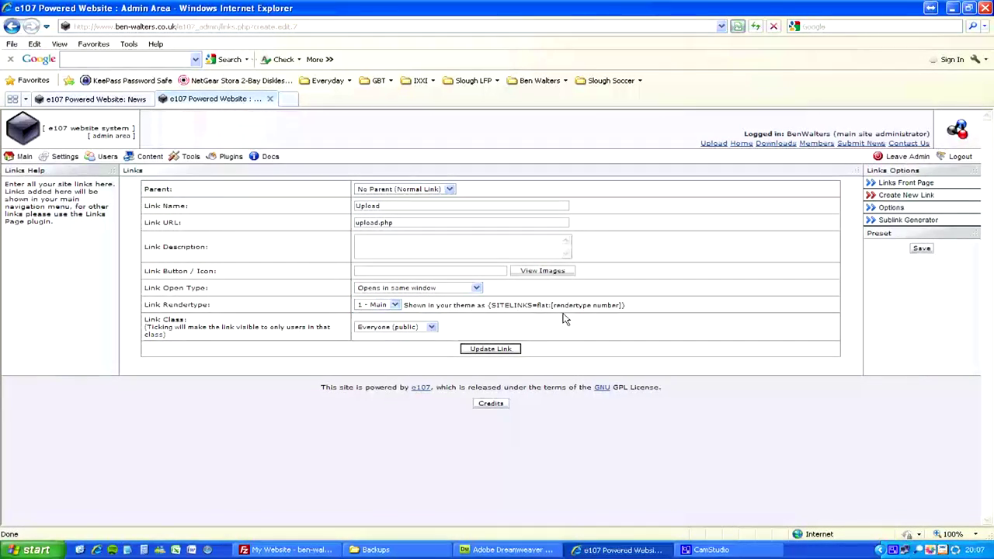
left_click(416, 329)
left_click(432, 329)
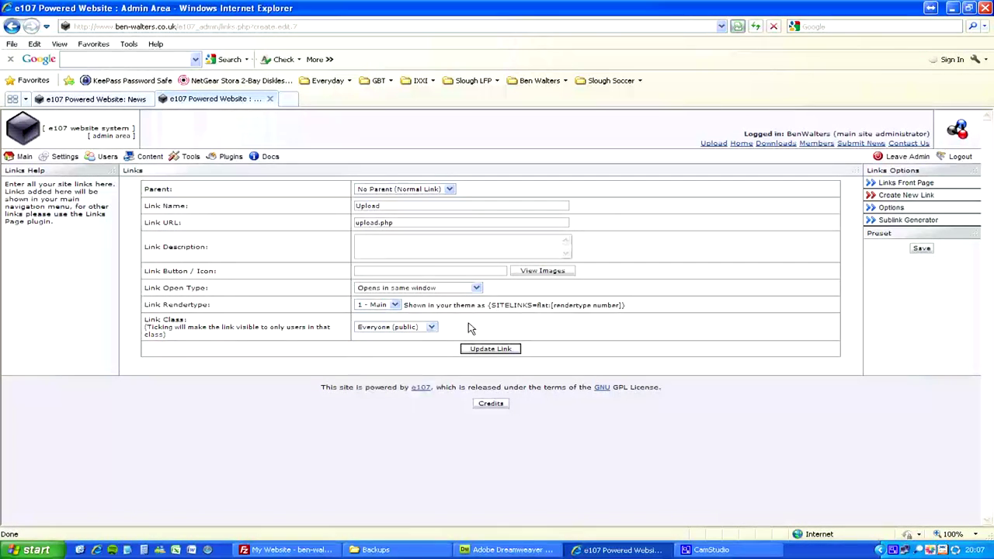
left_click(493, 350)
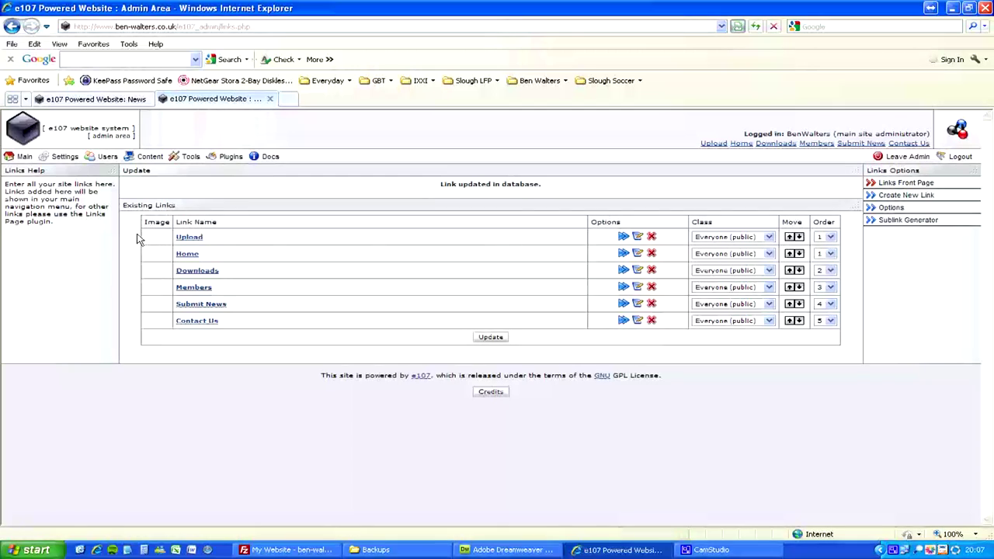
left_click(637, 271)
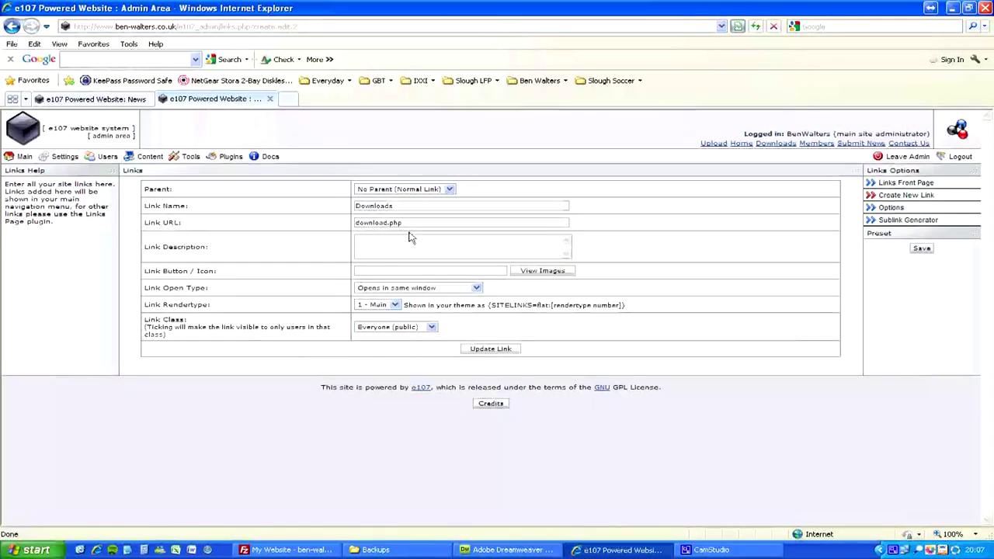
left_click(506, 349)
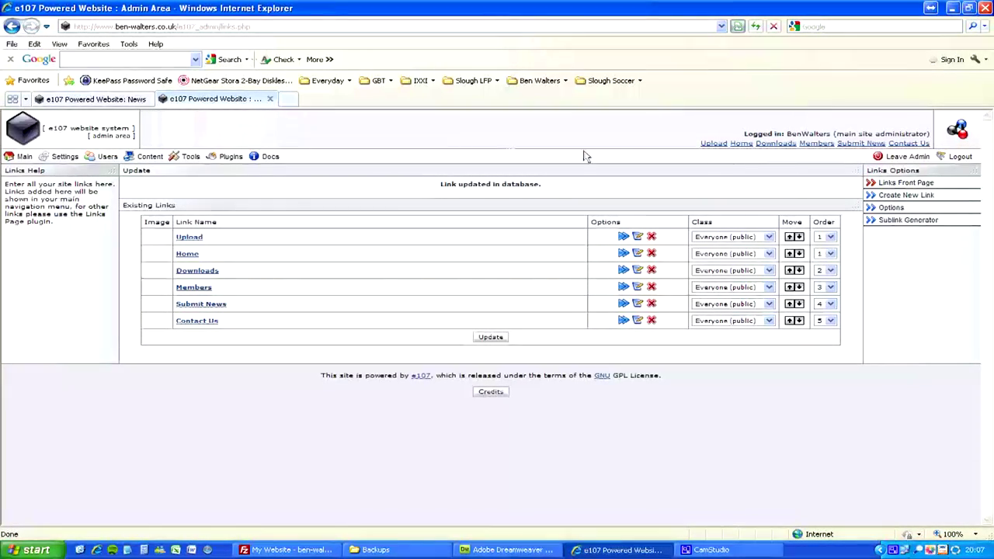
Step: Open the upload form on the public site and choose sub-sub as the category
left_click(90, 98)
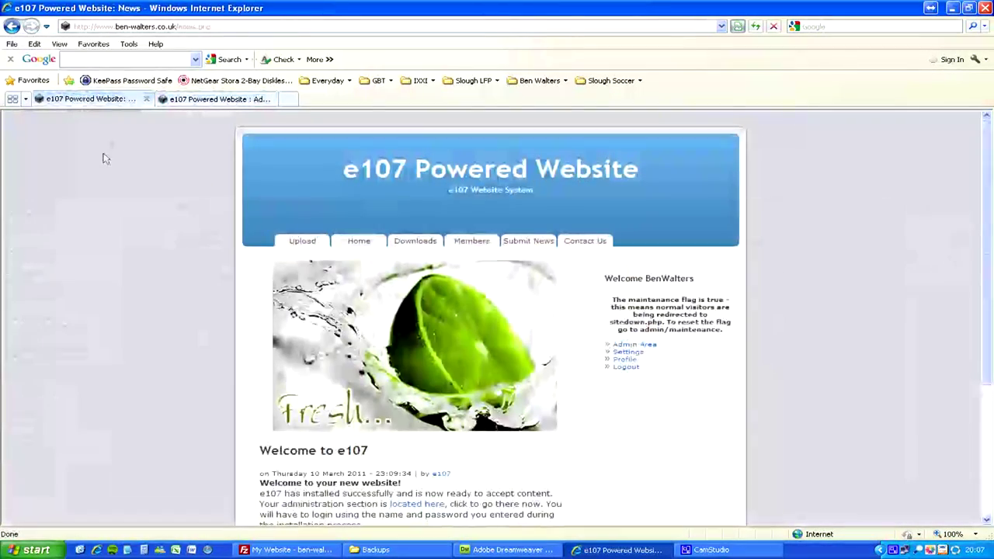
left_click(354, 244)
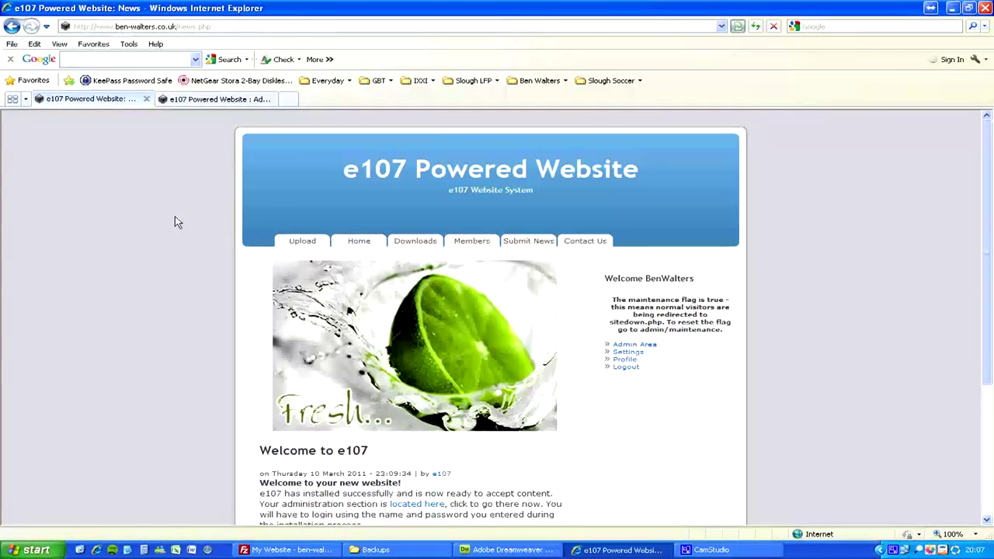
left_click(301, 241)
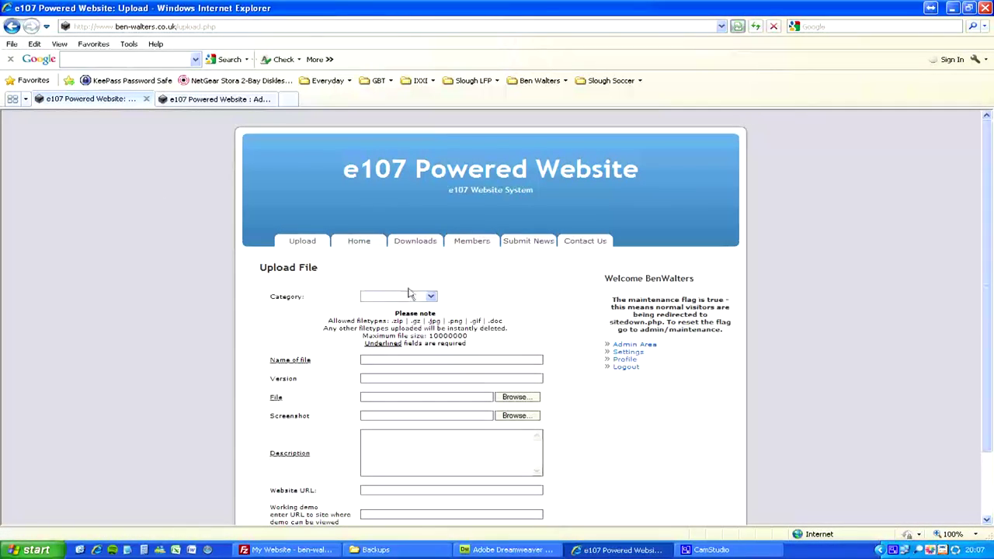
left_click(430, 296)
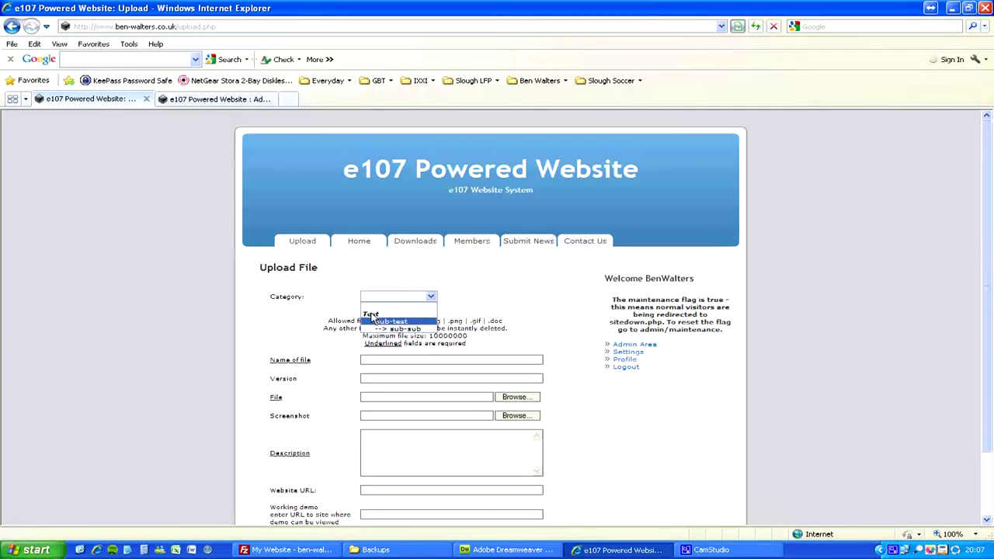
left_click(402, 331)
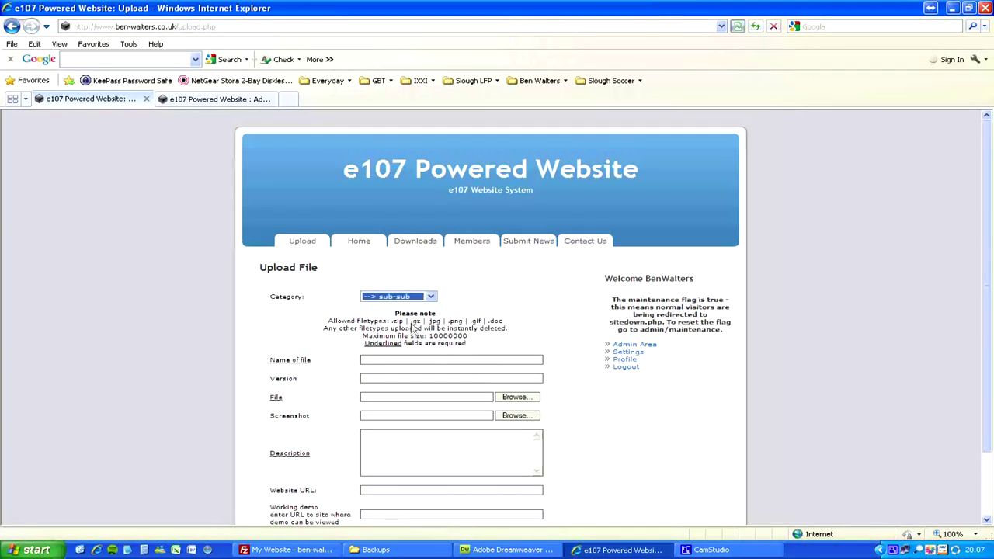
Step: Examine the allowed file types and maximum file size in the upload form's notes
left_click_drag(327, 321, 501, 326)
left_click_drag(339, 329, 452, 334)
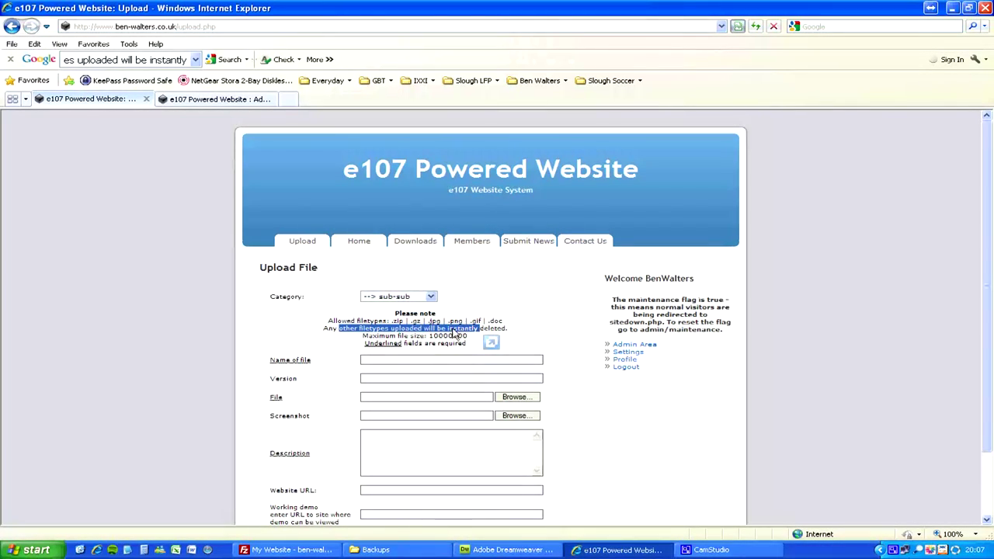
left_click(441, 338)
left_click_drag(467, 338, 371, 338)
left_click(412, 340)
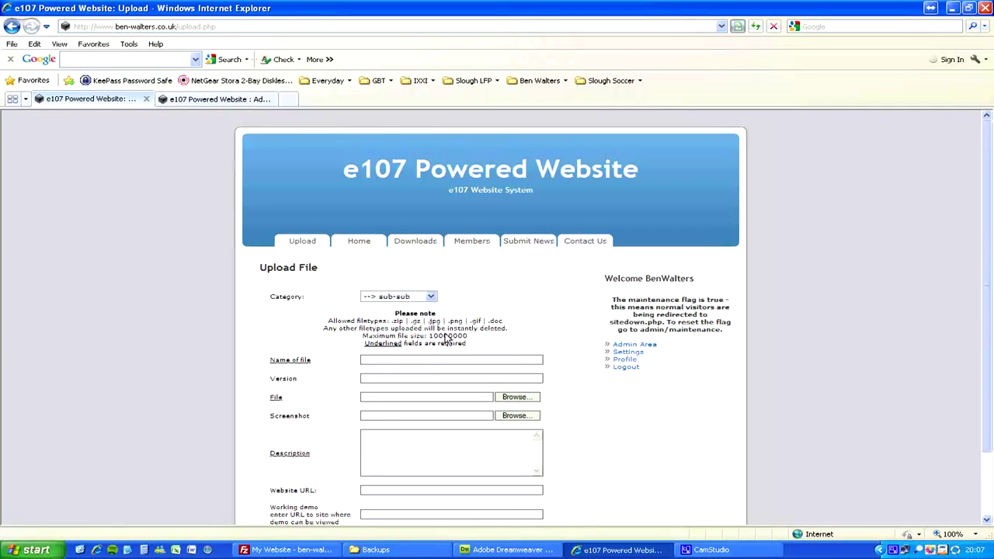
left_click_drag(442, 342, 468, 336)
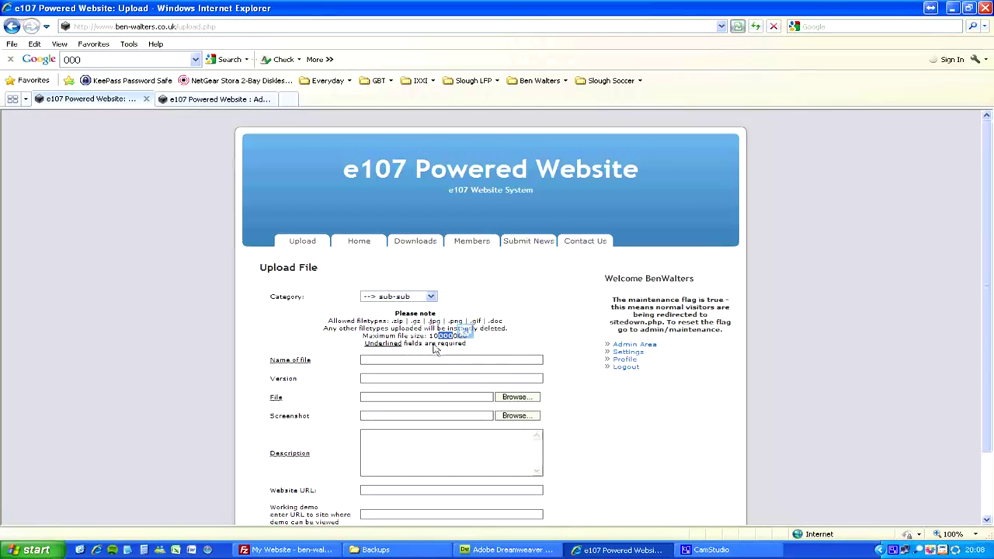
Step: Name the upload "Document number 1" and attach a document file from the computer
left_click(403, 362)
type("Doc")
key("Down")
key("Return")
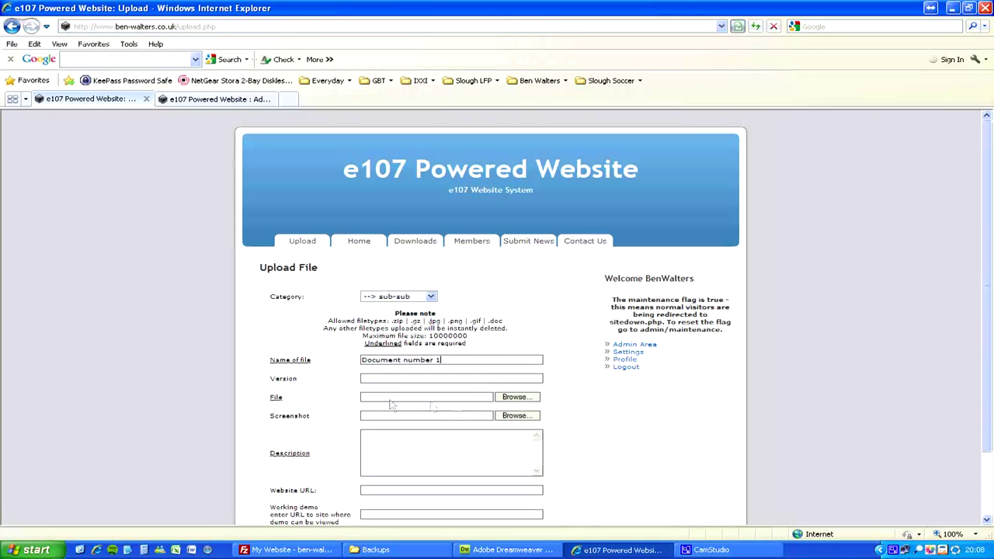
left_click(527, 399)
double_click(103, 74)
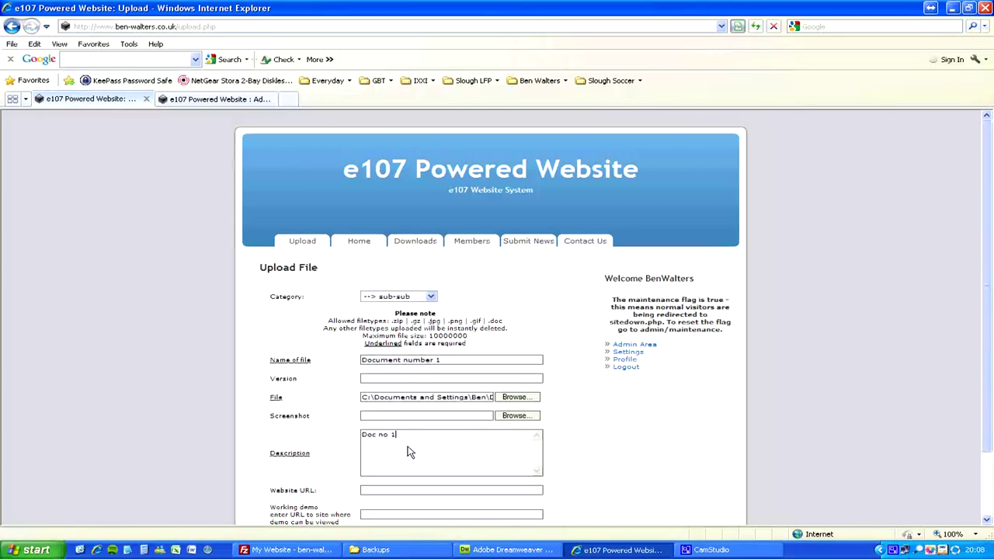
Step: Submit the completed upload form for Document number 1, leaving the version, screenshot and website URL empty
scroll(410, 453, "down", 2)
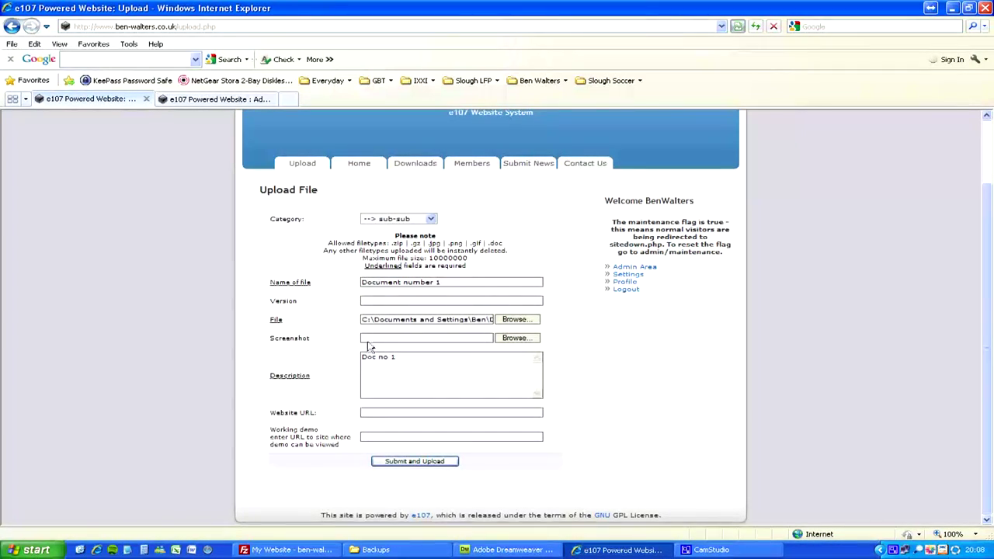
left_click(394, 303)
left_click(427, 416)
left_click(413, 463)
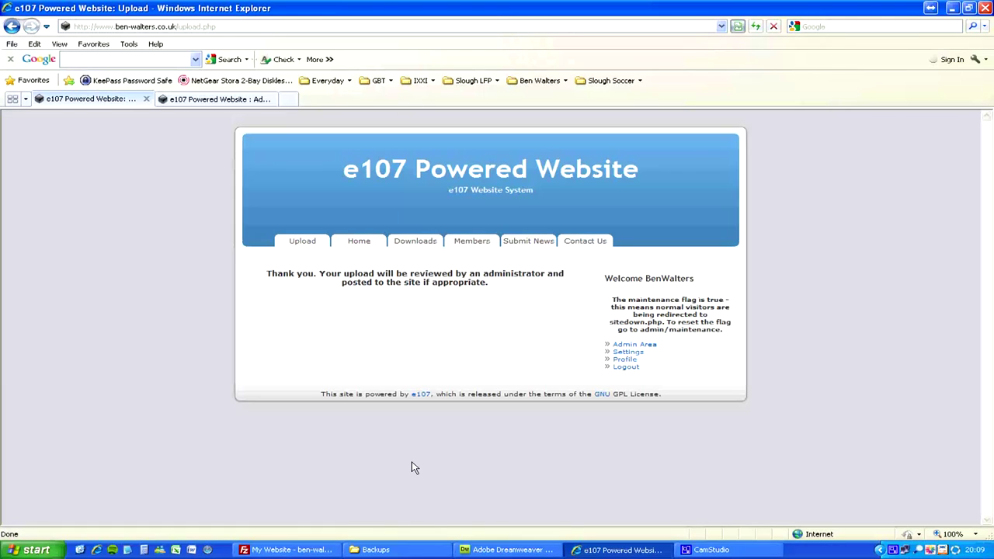
Step: Return to the public home page, refresh the admin area's main page and open the Public Uploads settings
left_click(360, 240)
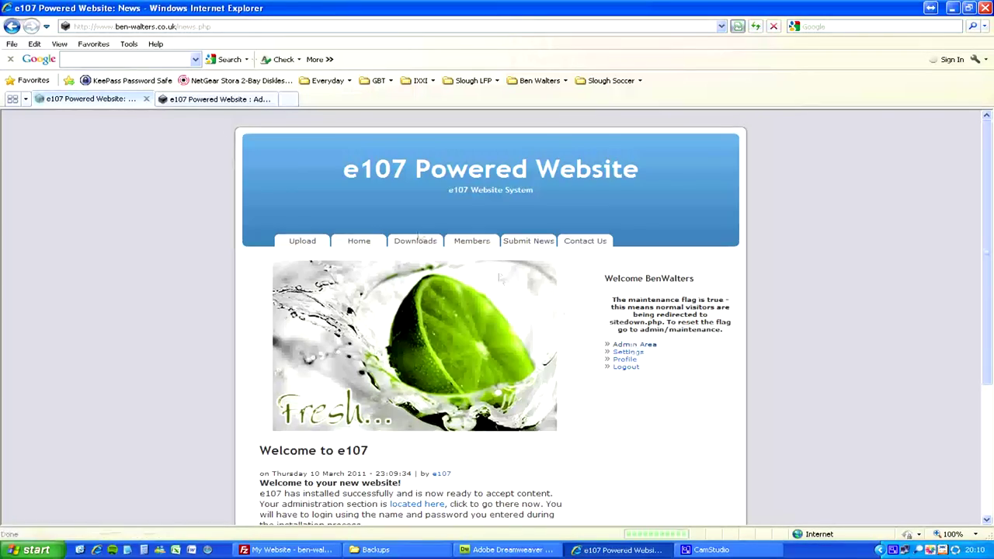
left_click(199, 100)
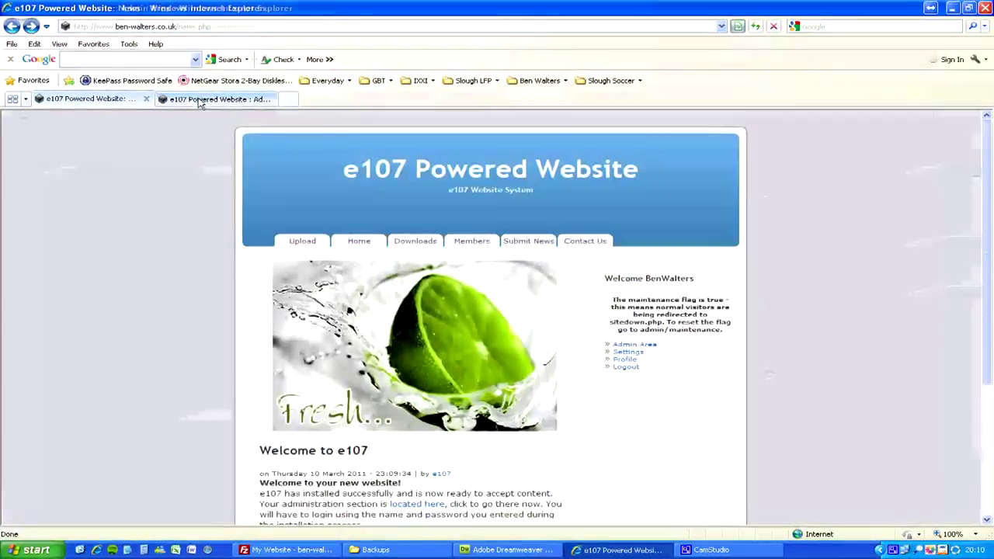
left_click(200, 99)
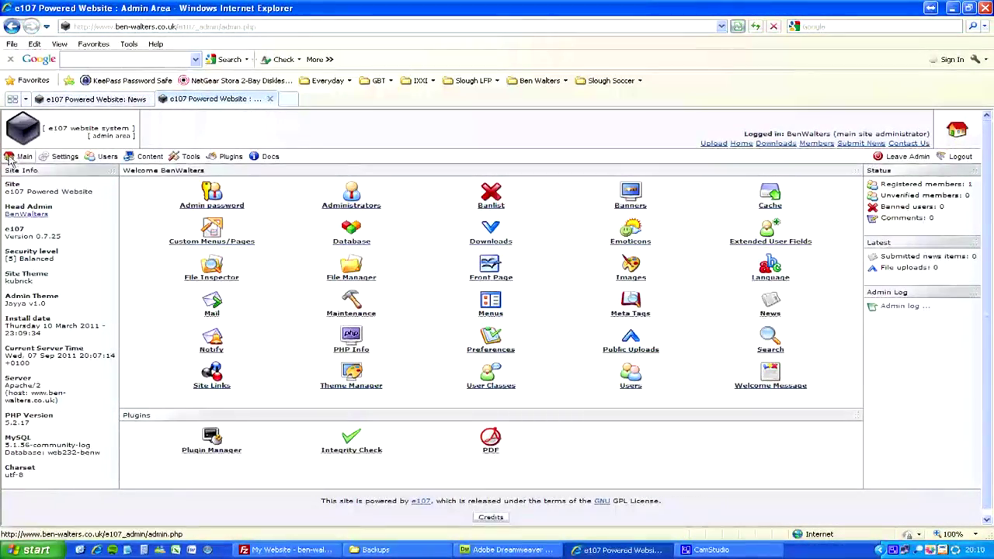
left_click(10, 157)
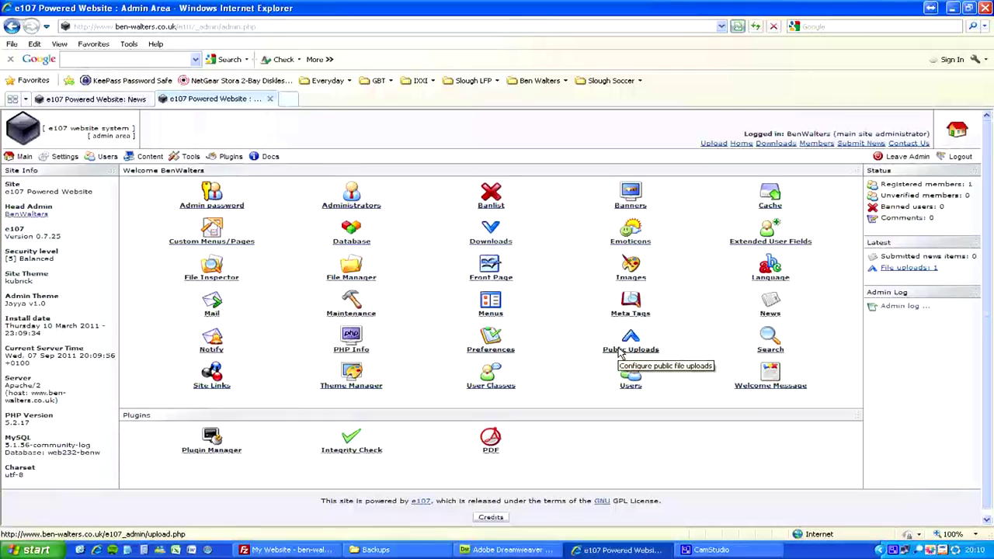
left_click(619, 351)
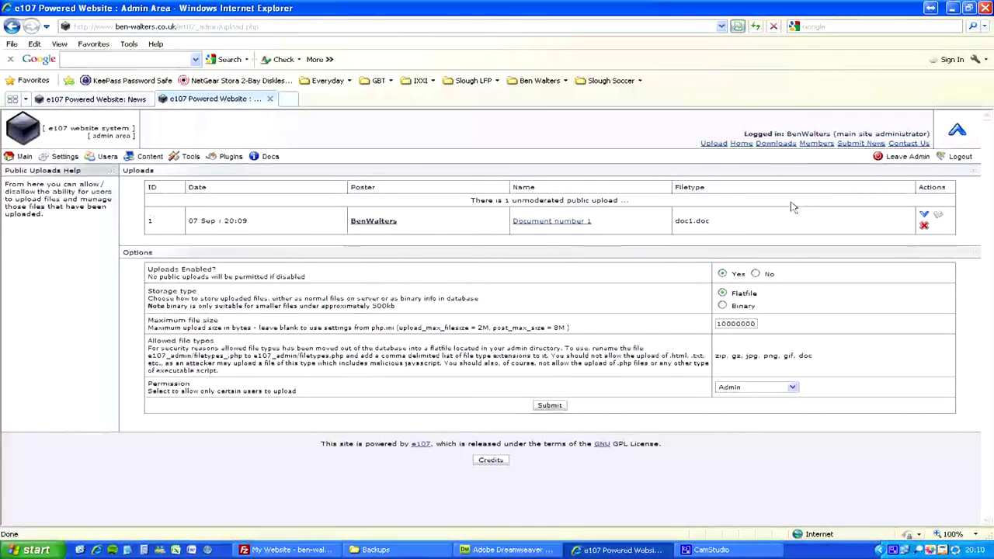
Step: View the details of the Document number 1 upload and check its doc1.doc file in Word, closing it again
left_click(532, 224)
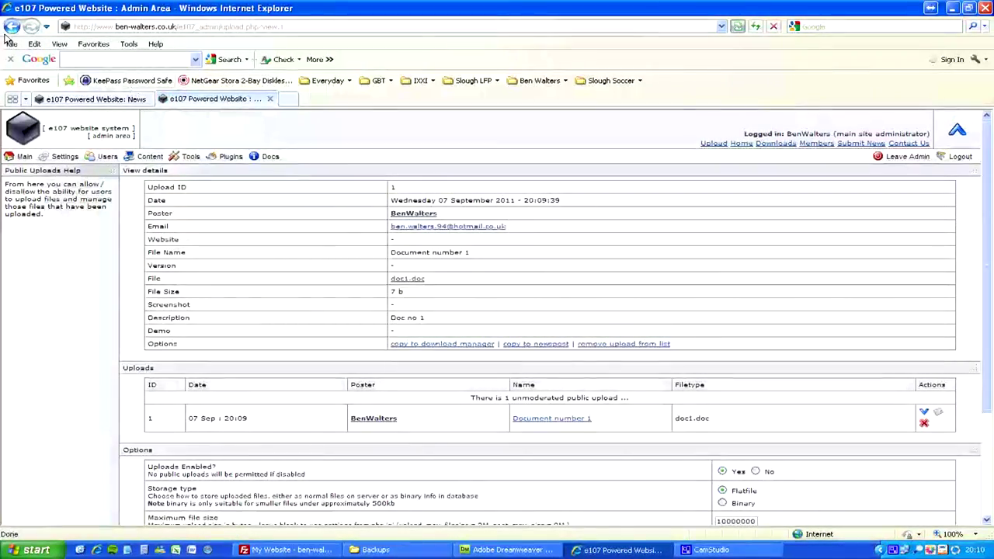
key("BackSpace")
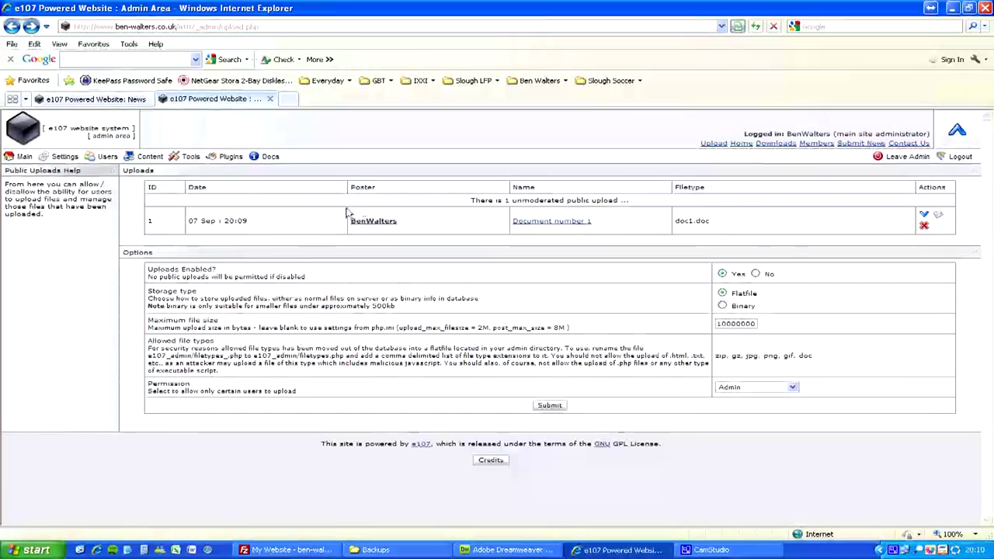
left_click(564, 222)
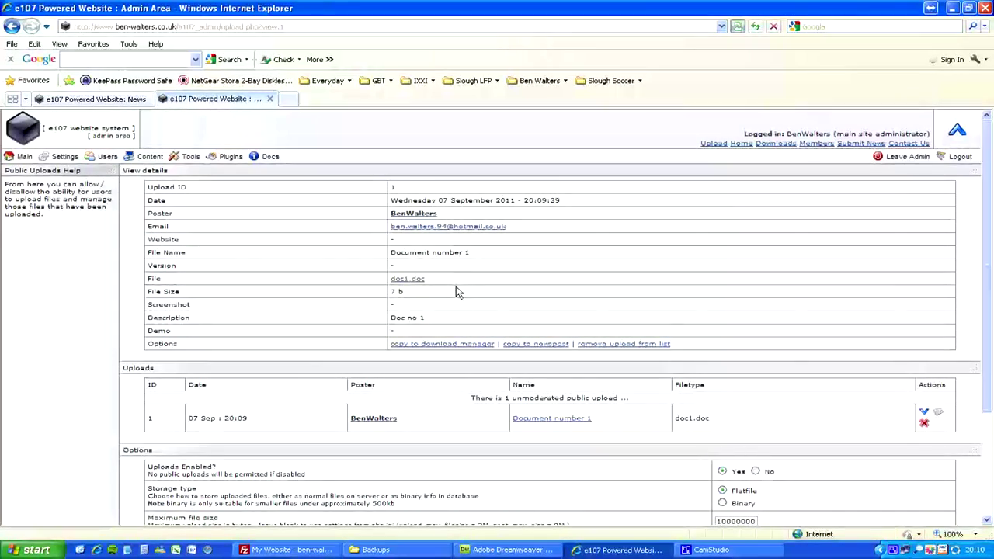
left_click(412, 279)
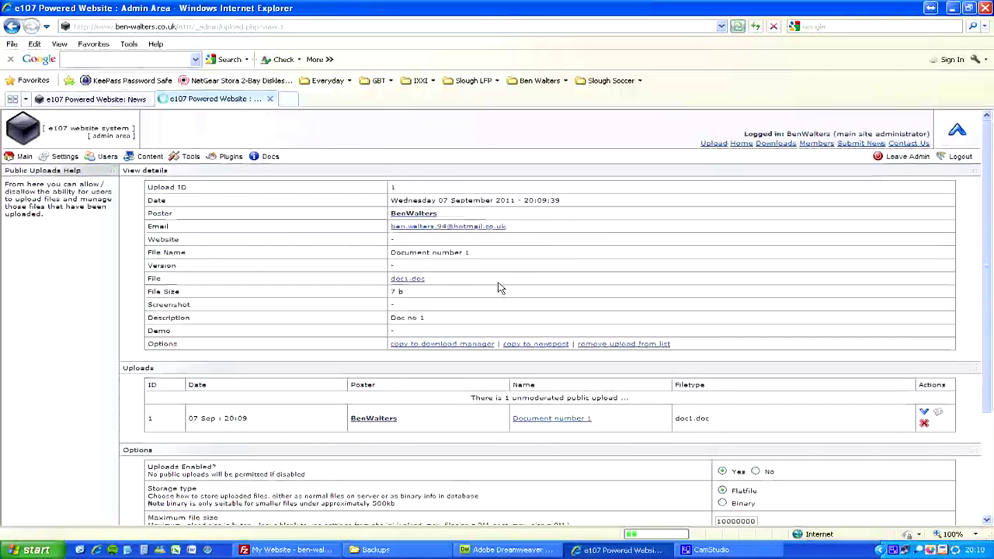
left_click(419, 281)
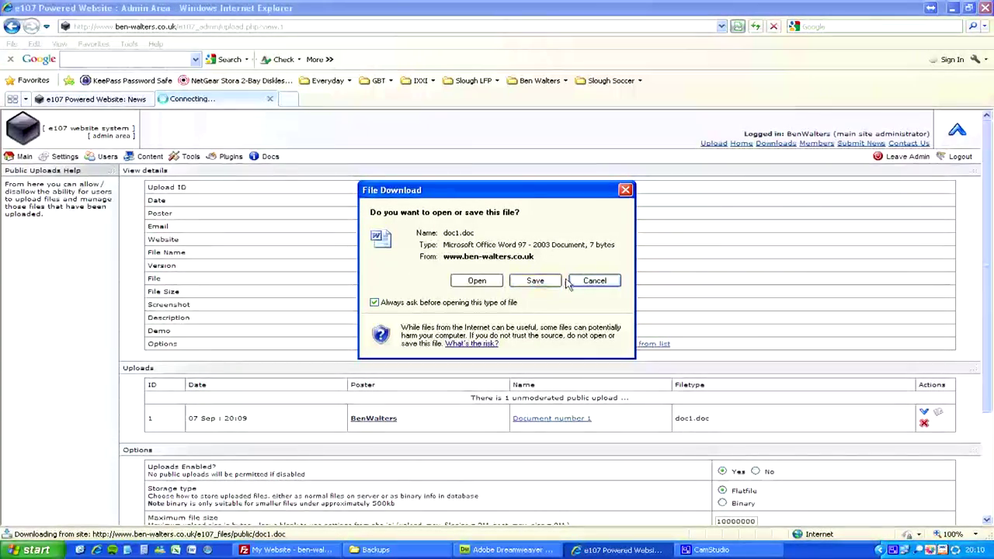
left_click(492, 285)
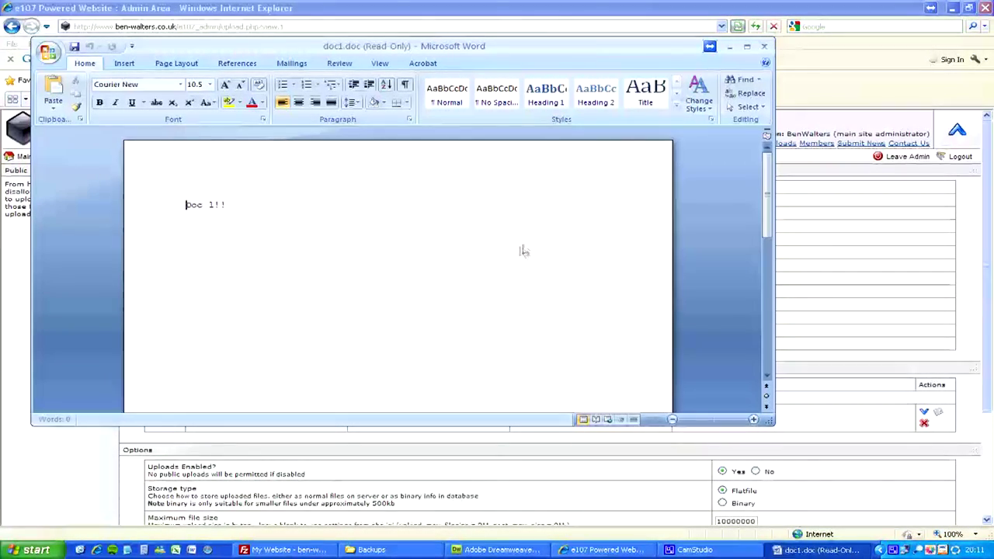
left_click(764, 48)
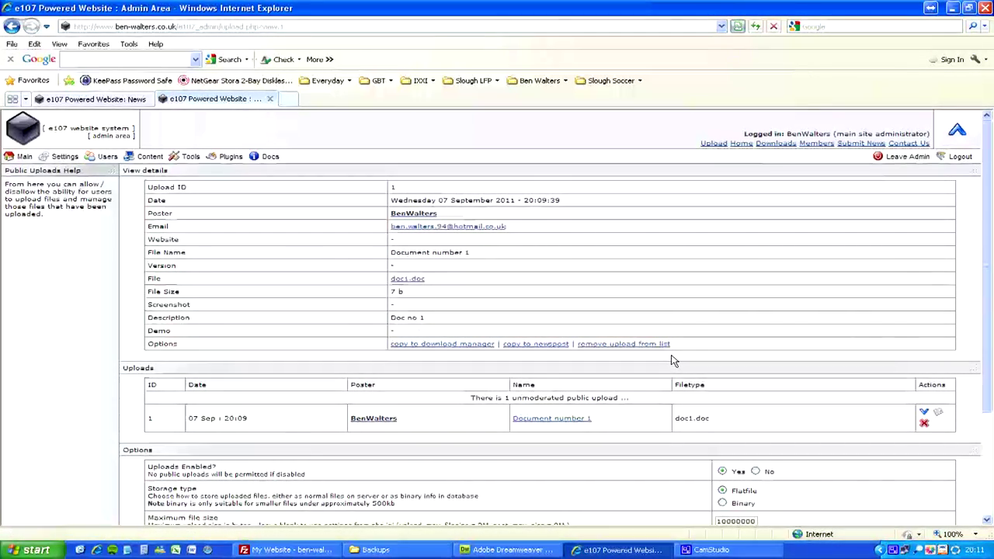
Step: Copy the Document number 1 upload to the download manager, keeping sub-sub as its category
left_click(467, 347)
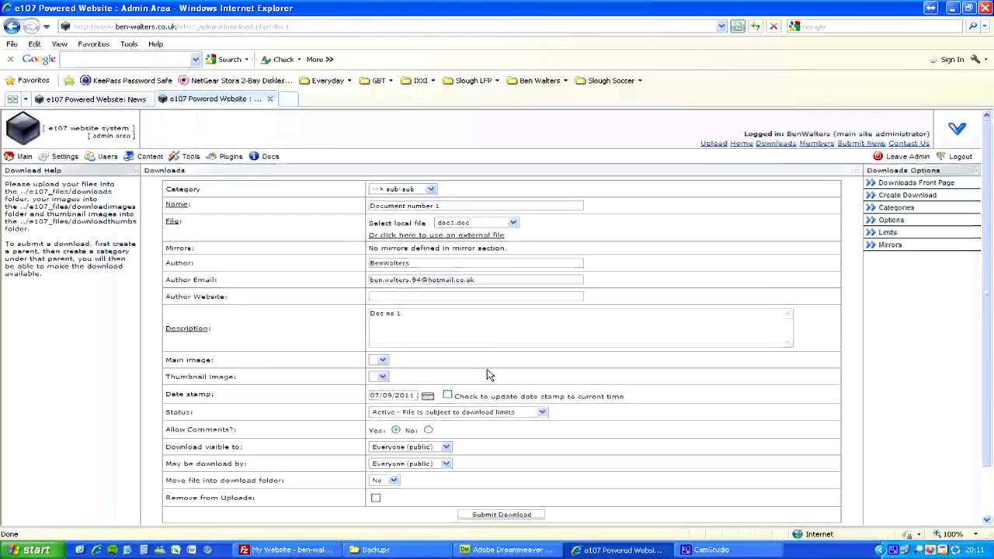
left_click(391, 190)
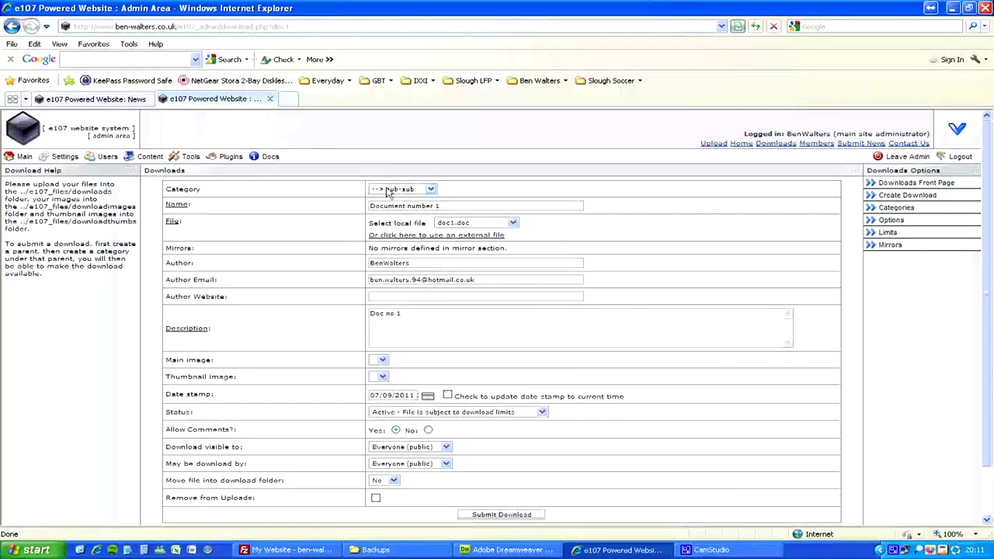
left_click(390, 190)
left_click(420, 191)
left_click(419, 193)
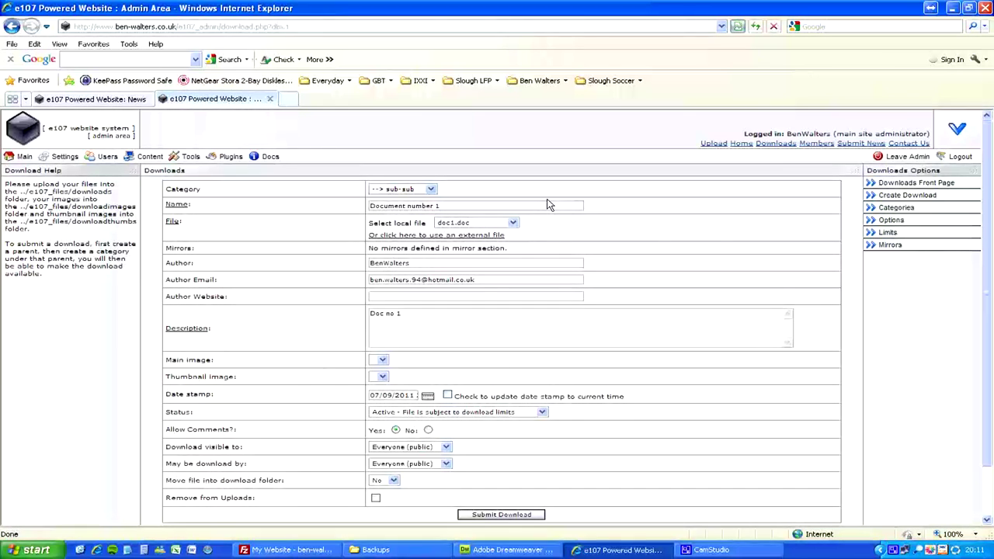
Step: Examine the download's name, its local file choices and the external file fields, hiding the external fields again
triple_click(547, 206)
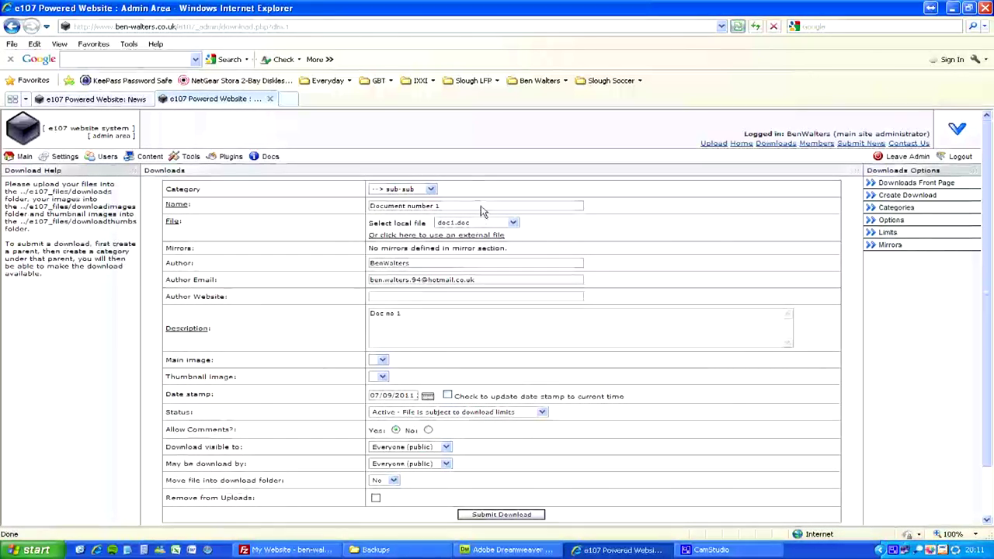
left_click(512, 223)
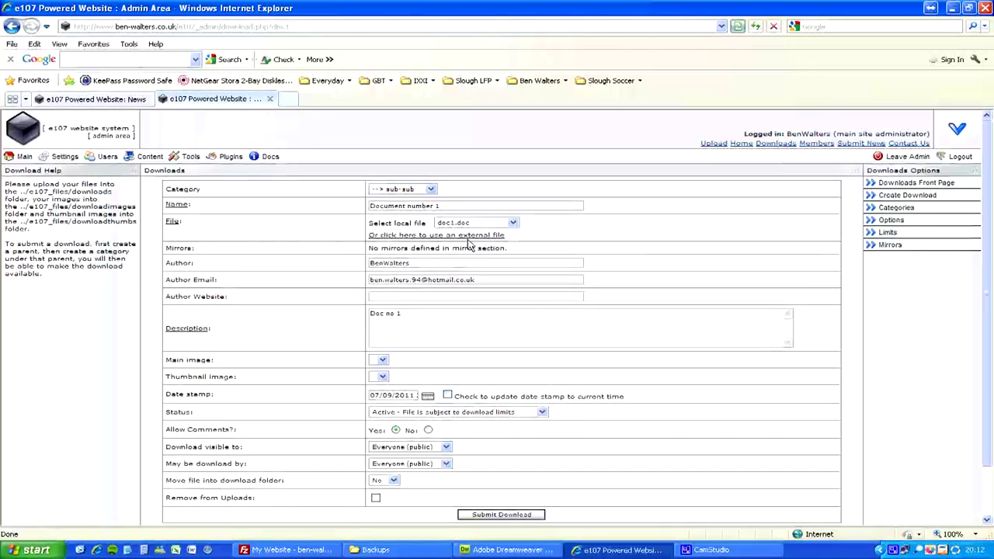
left_click(466, 236)
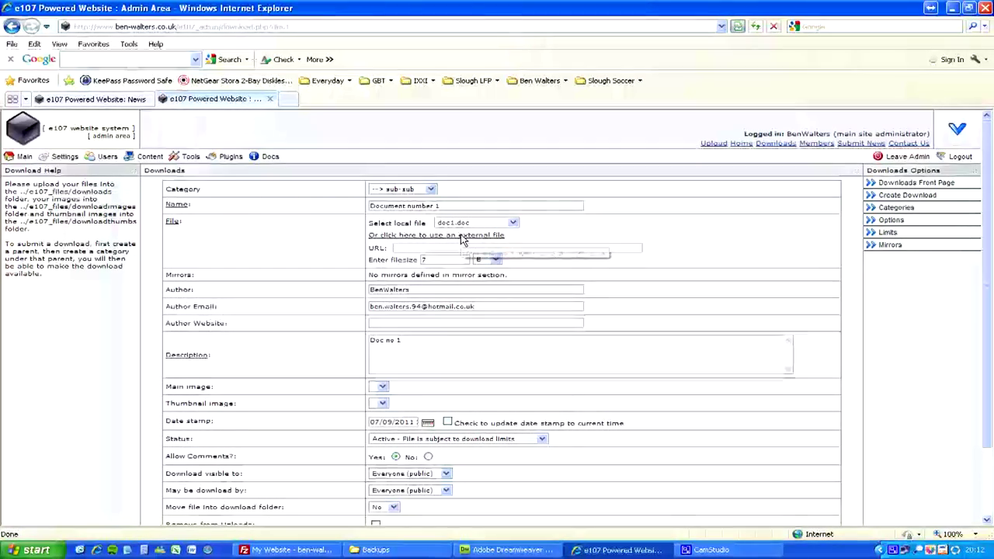
left_click(423, 236)
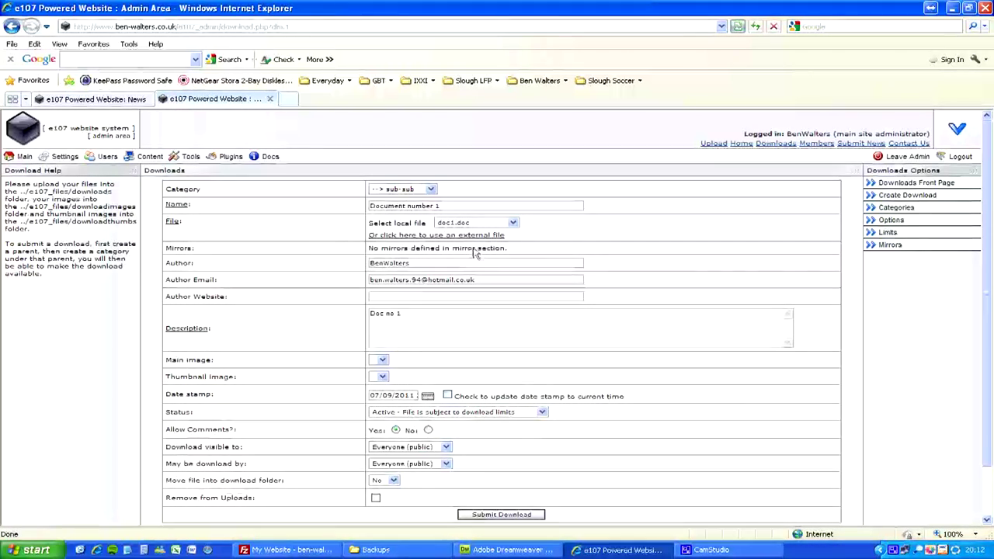
Step: Examine the download's author, author email, author website and description fields
double_click(452, 270)
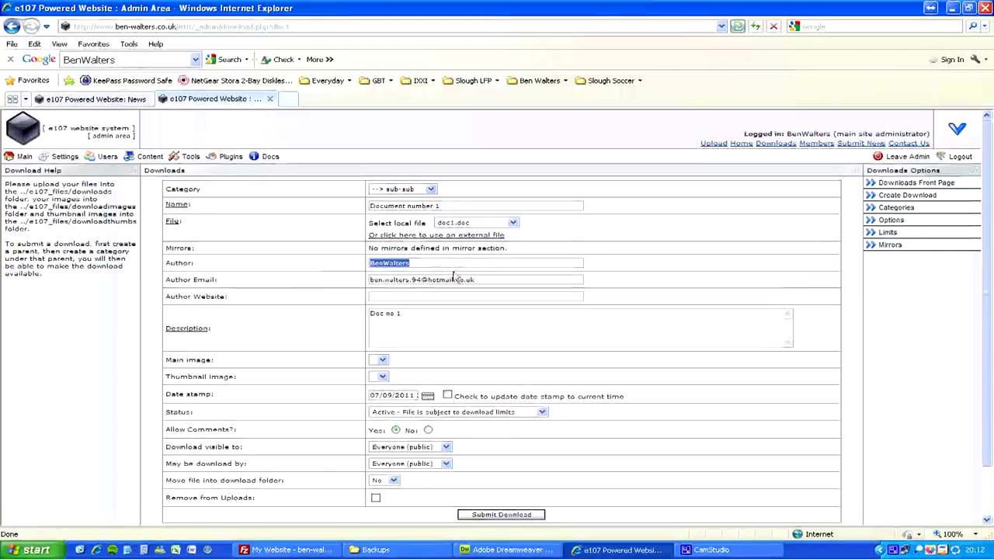
double_click(493, 281)
double_click(477, 262)
left_click(322, 279)
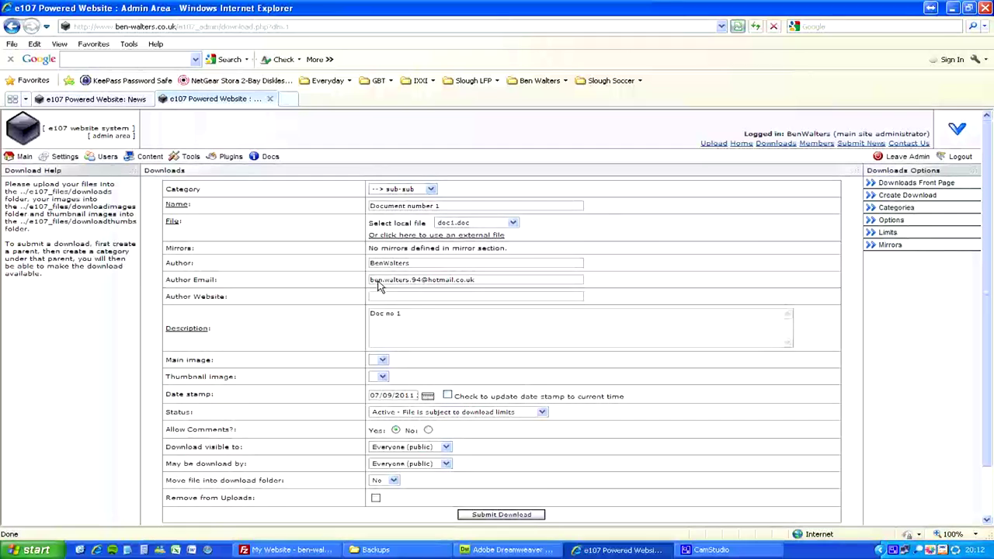
left_click(411, 297)
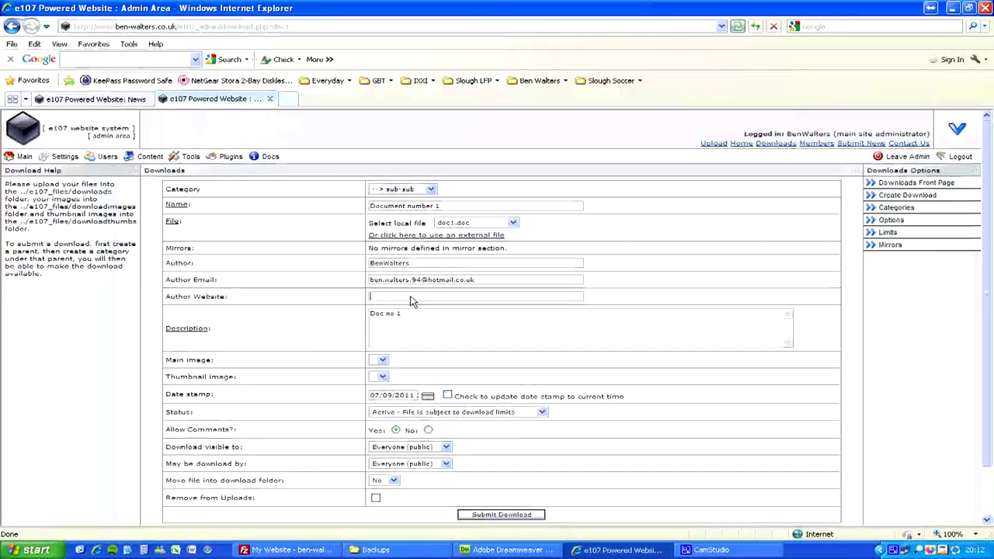
left_click(426, 317)
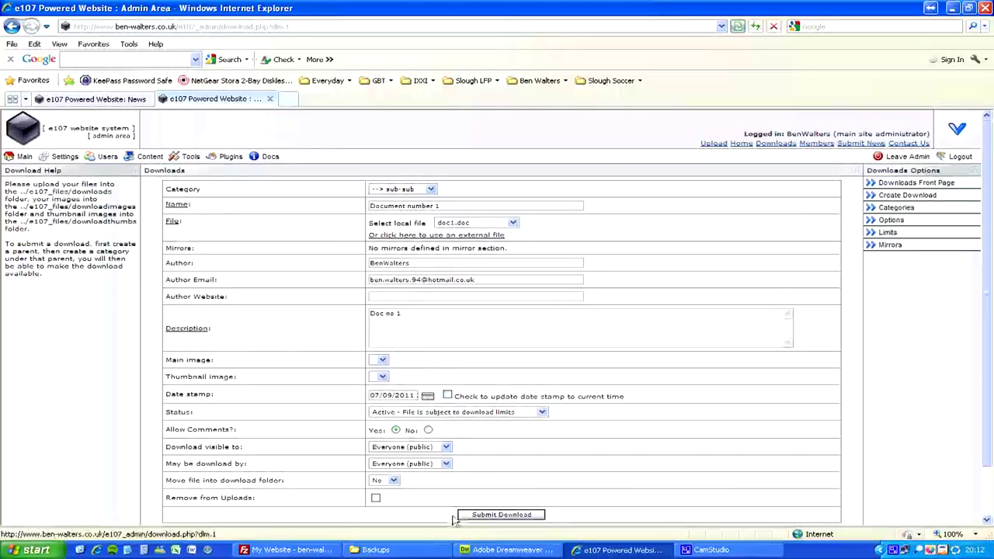
Step: Switch to FileZilla and locate the downloadimages and downloadthumbs folders inside the server's public_html/e107_files directory
left_click(323, 549)
left_click(544, 233)
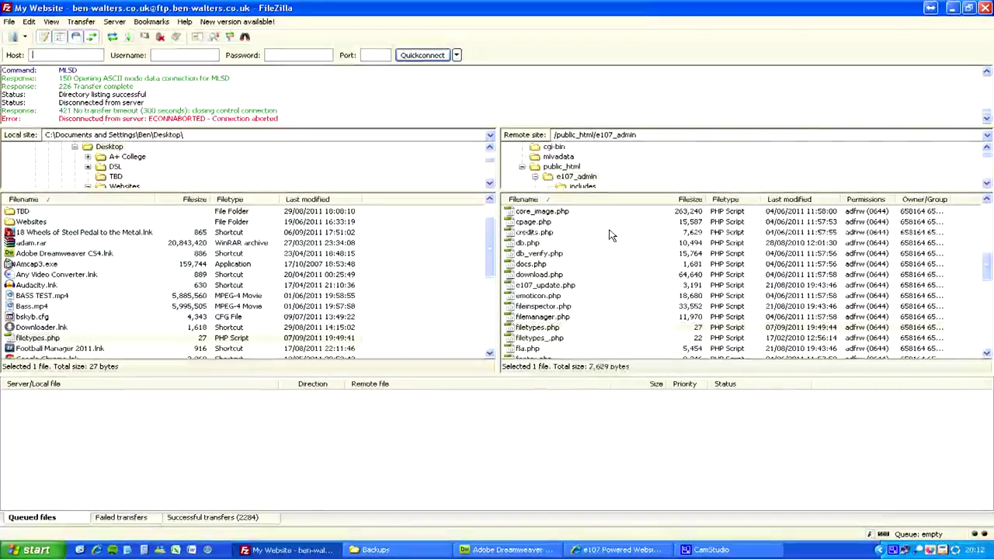
scroll(546, 226, "up", 10)
double_click(536, 211)
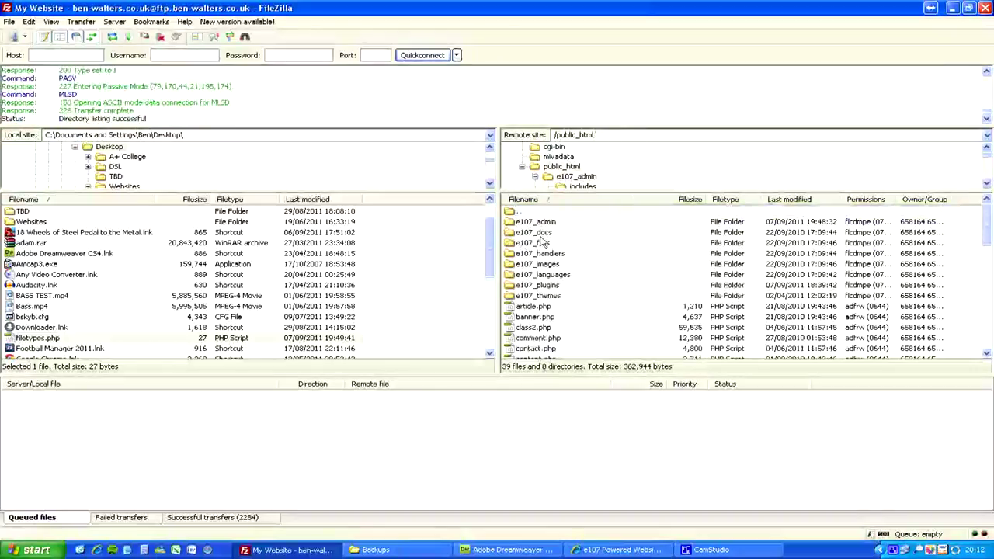
double_click(543, 243)
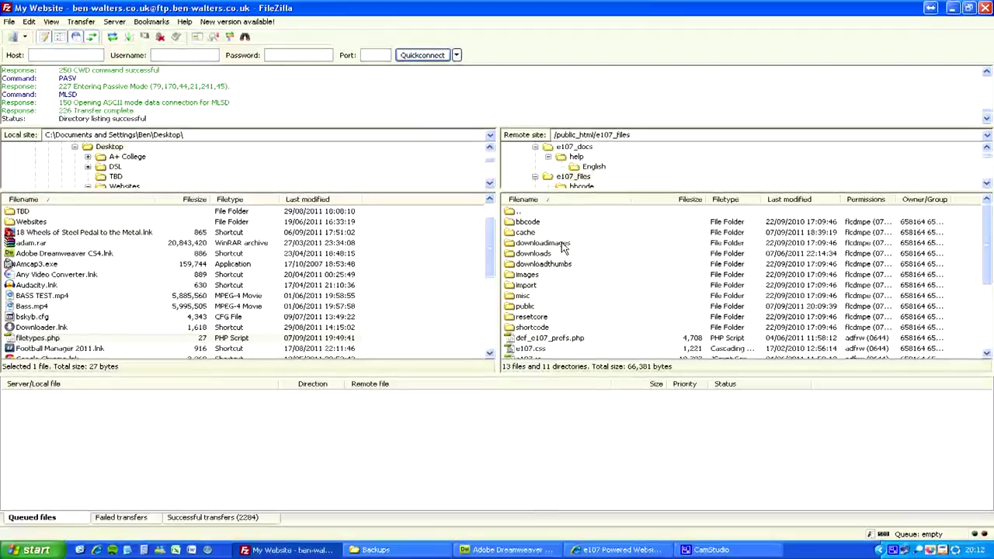
left_click(563, 245)
left_click(565, 265)
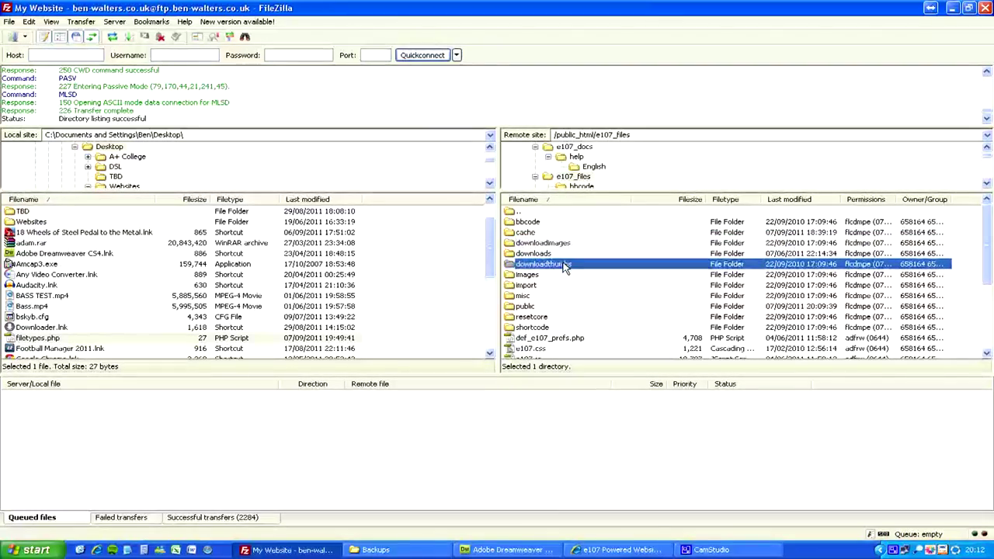
Step: Switch back to Internet Explorer and examine the download's date stamp and status options, keeping "Active - File is subject to download limits"
left_click(621, 550)
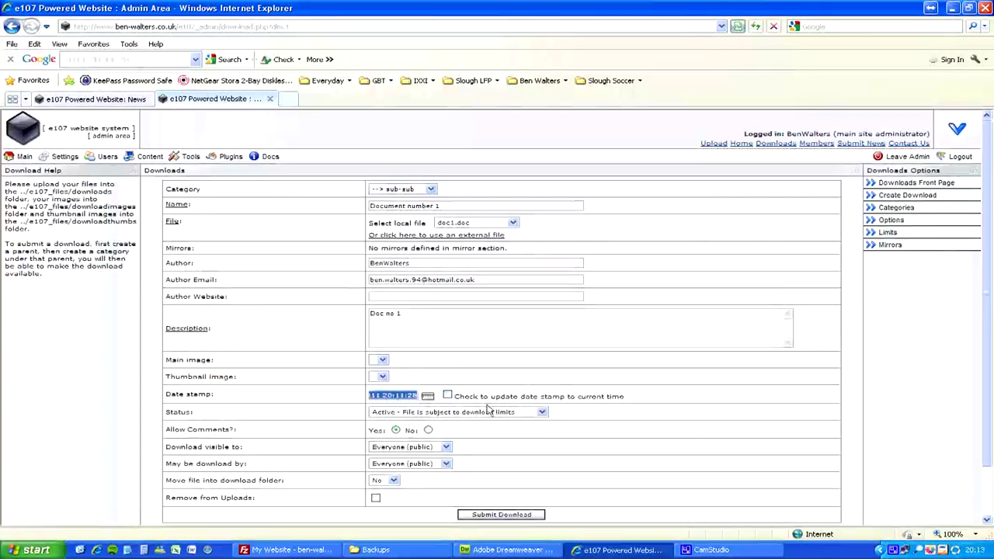
left_click(427, 396)
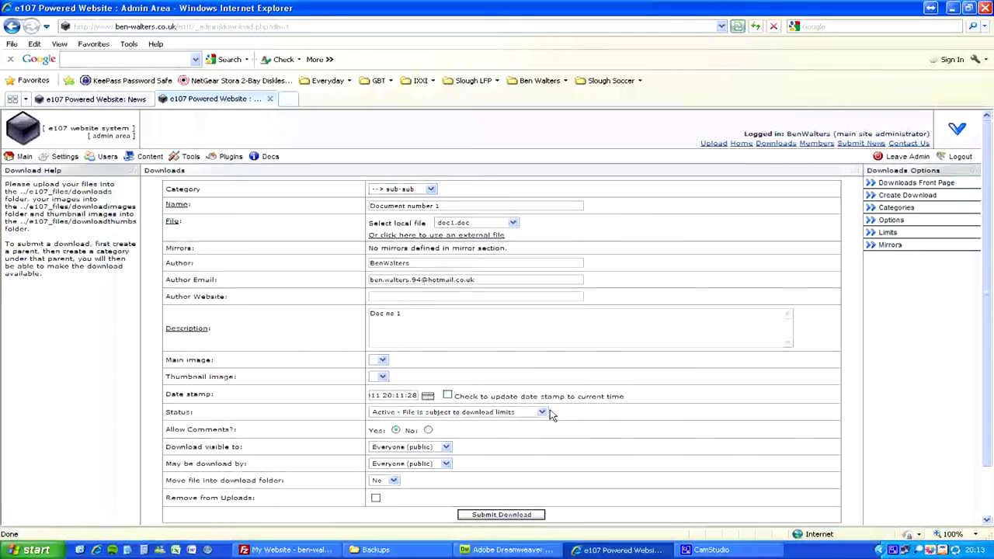
left_click(513, 412)
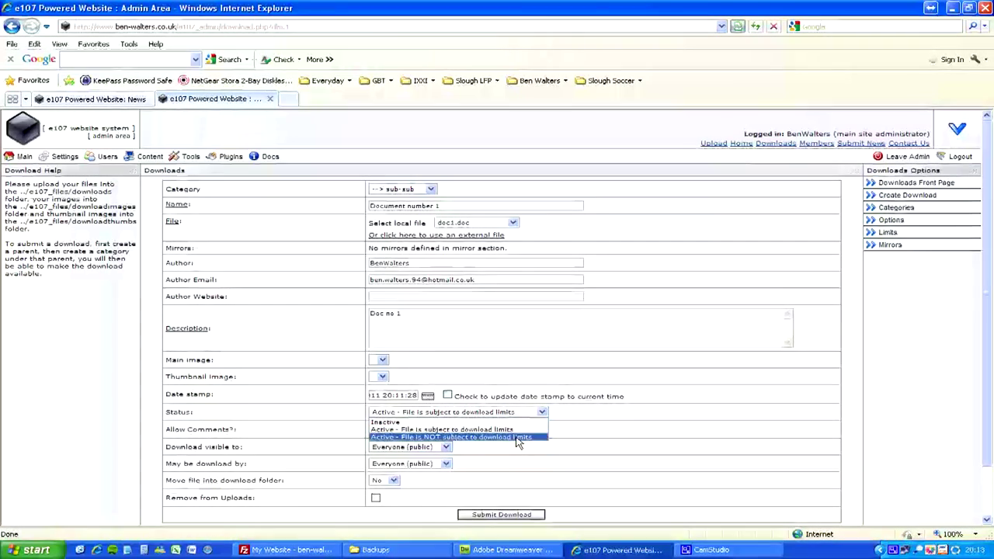
left_click(521, 437)
scroll(509, 415, "up", 1)
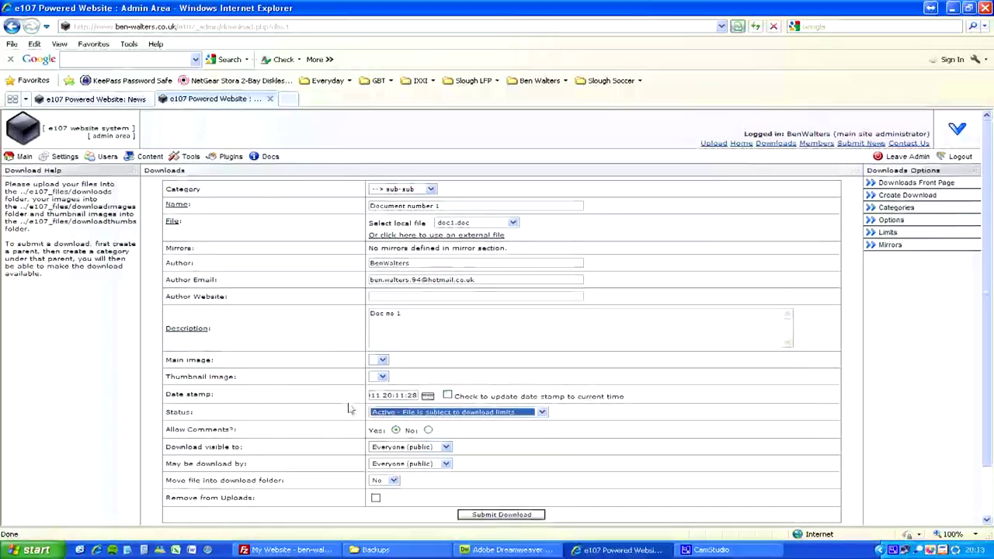
Step: Examine the user classes the download can be visible to and downloaded by, keeping Everyone (public) for both
left_click(419, 448)
left_click(420, 457)
left_click(440, 464)
left_click(439, 466)
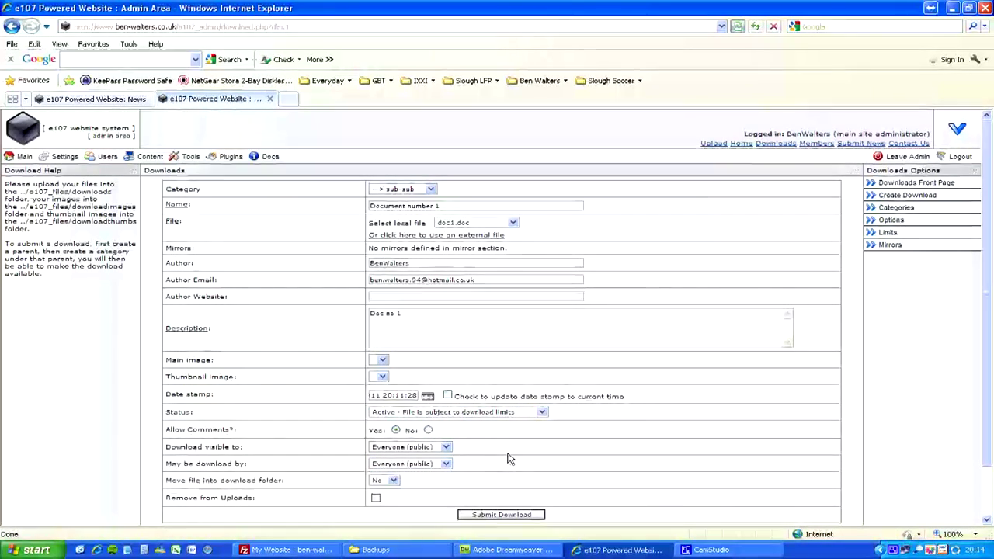
Step: Submit the Document number 1 download with moving the file into the download folder set to Yes and Remove from Uploads enabled
left_click(394, 481)
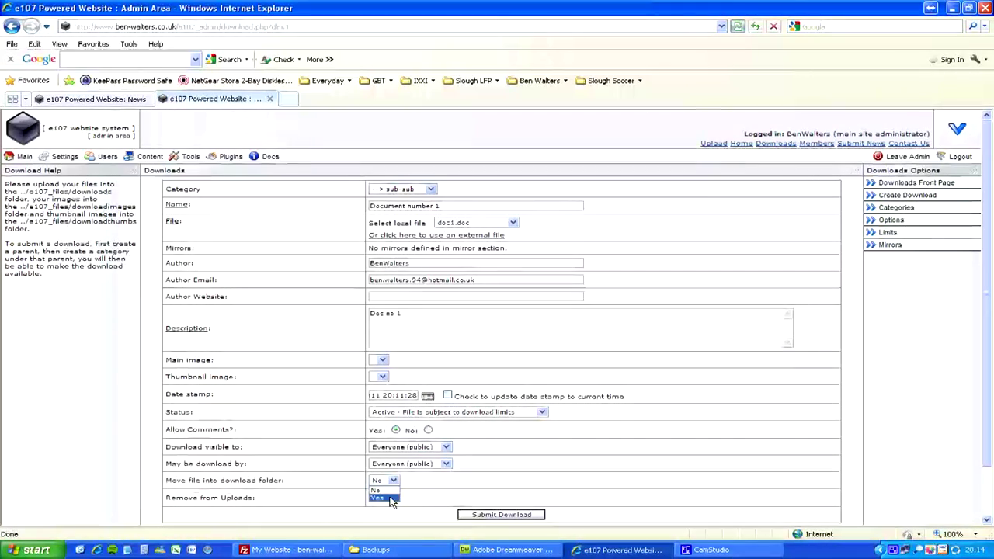
left_click(392, 500)
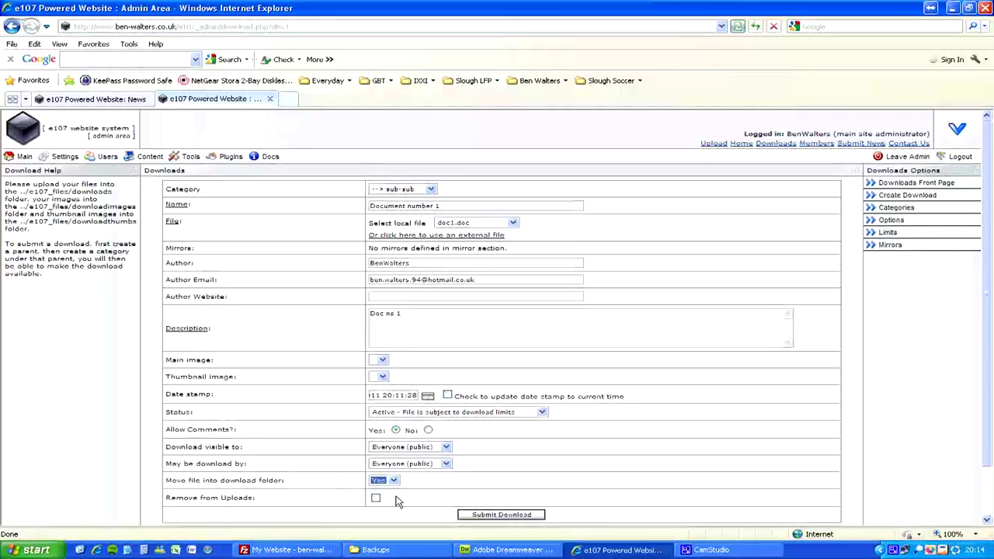
left_click(376, 499)
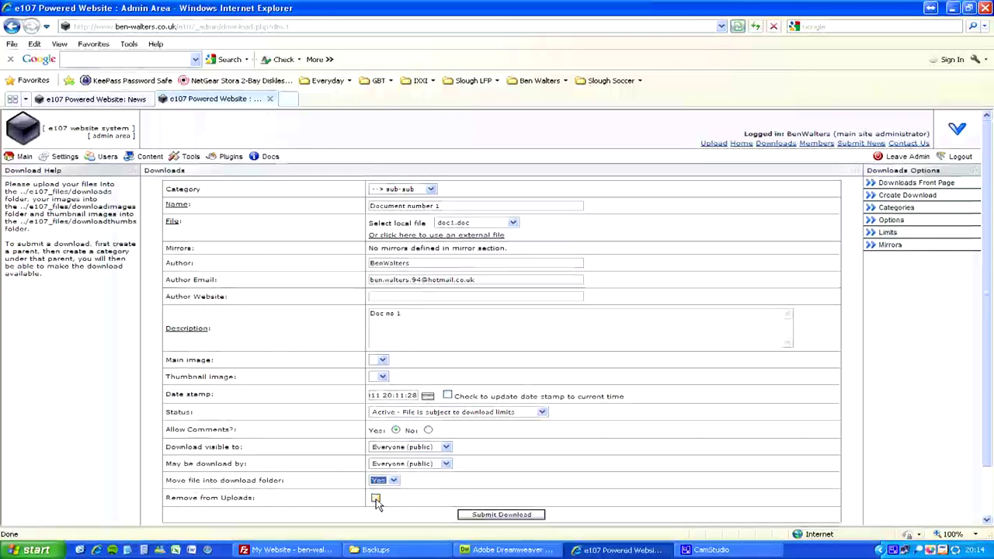
left_click(385, 481)
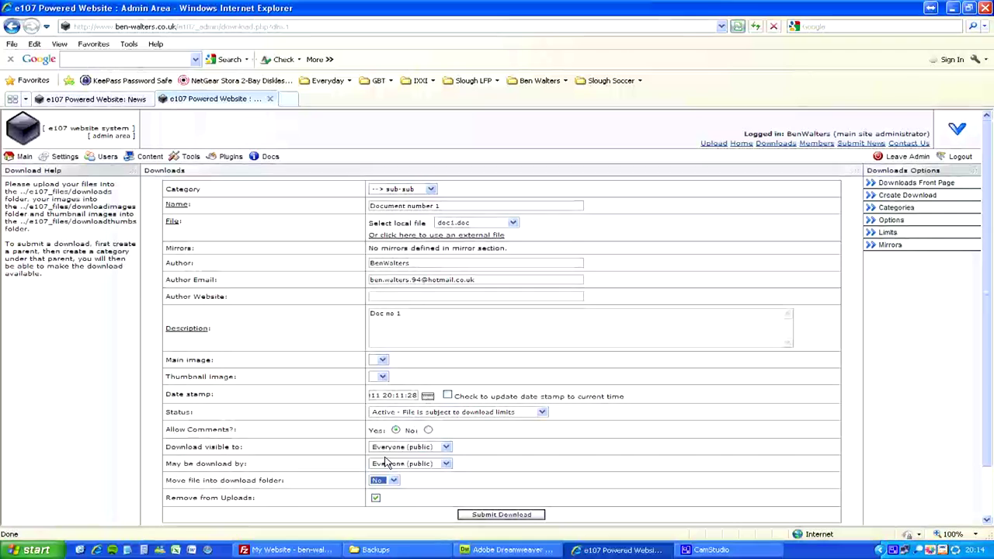
left_click(385, 481)
left_click(379, 500)
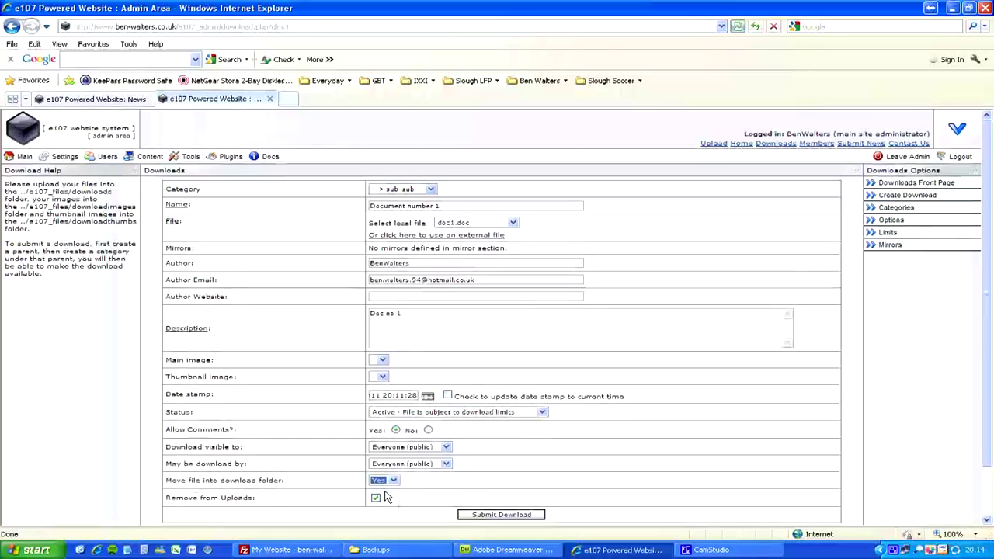
left_click(498, 515)
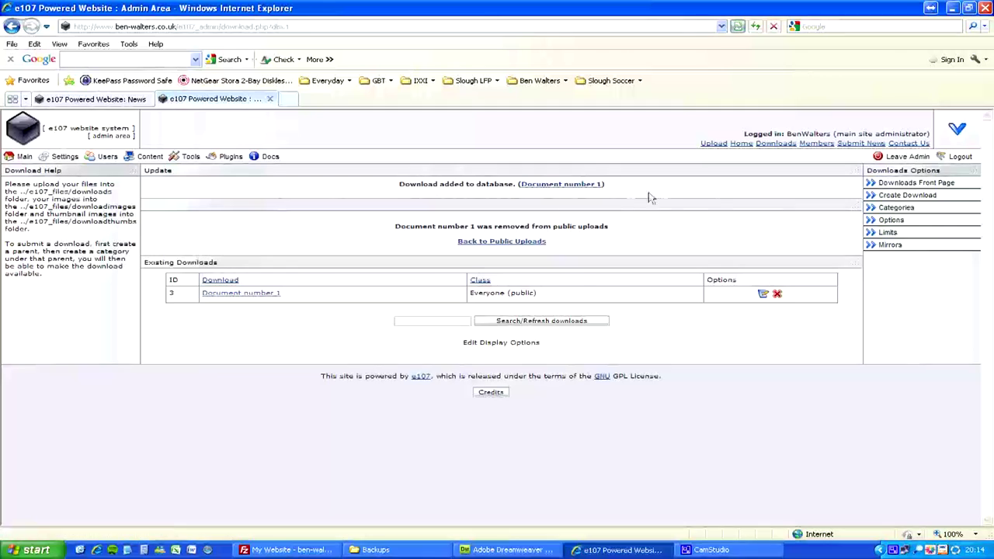
left_click(917, 183)
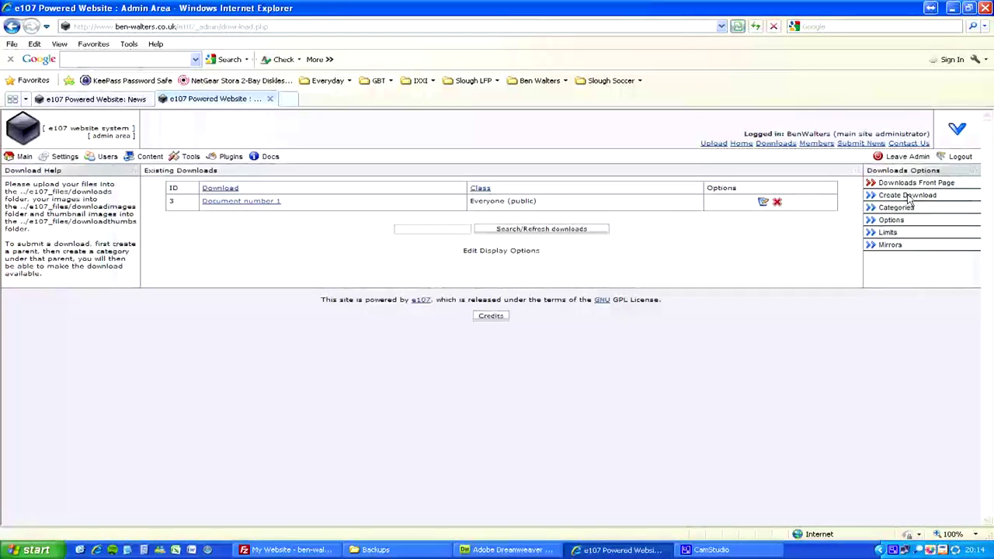
Step: Open the public site's Downloads page and examine the Test category, its subcategories and their file counts
left_click(78, 100)
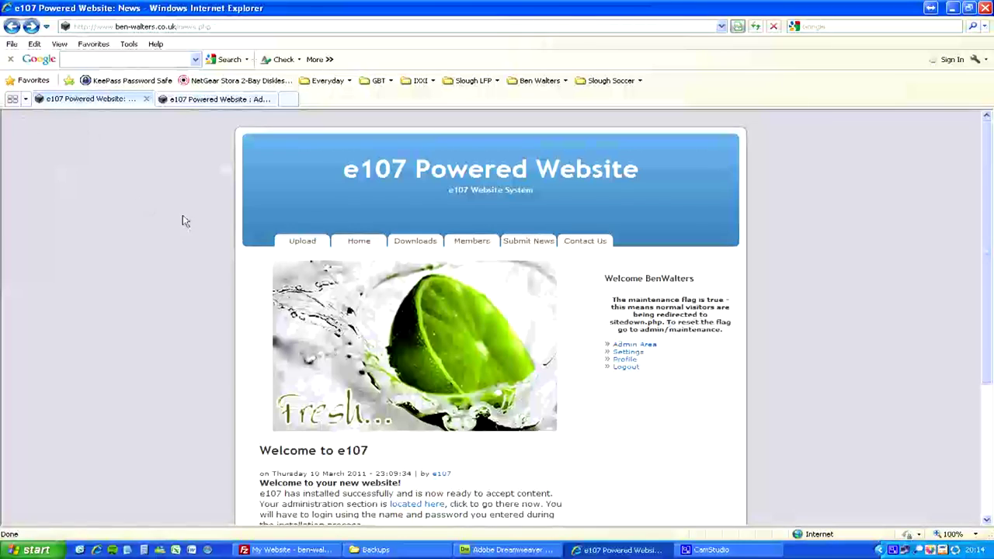
left_click(415, 240)
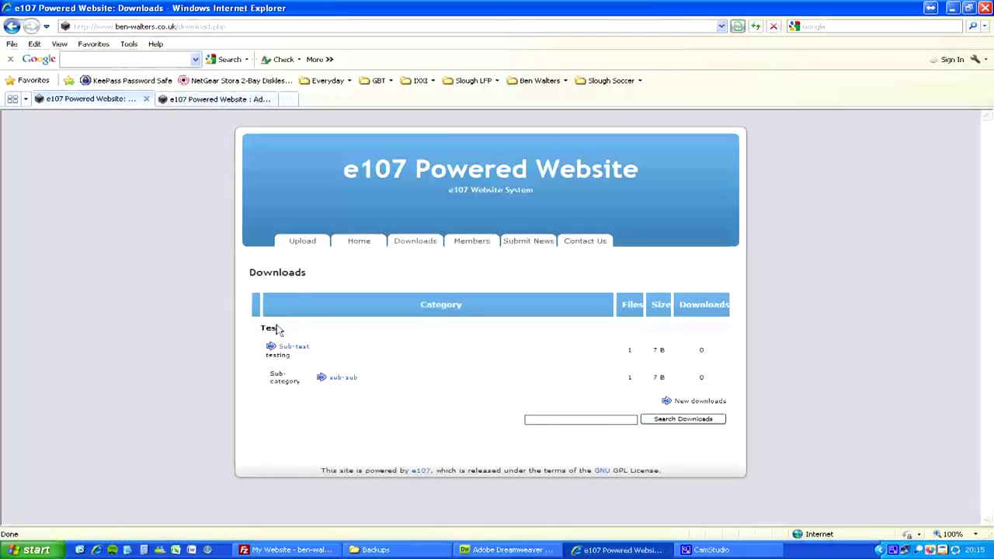
left_click_drag(264, 330, 278, 353)
left_click(411, 348)
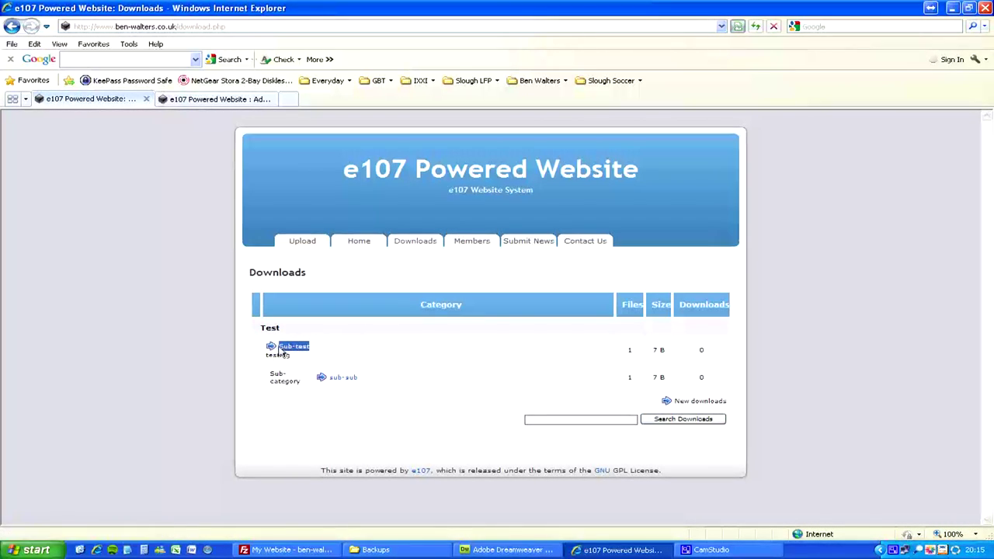
left_click(410, 355)
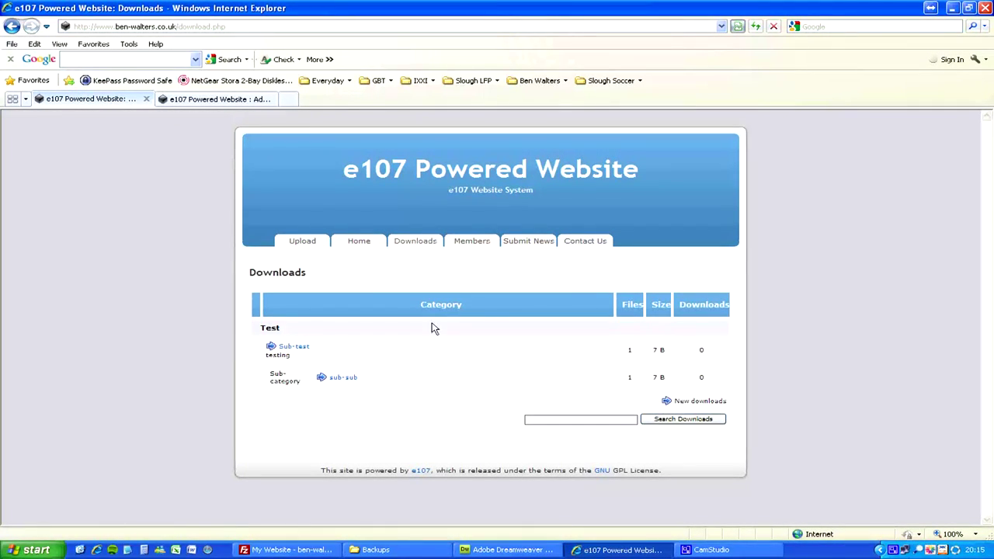
left_click_drag(640, 355, 630, 349)
left_click(639, 360)
Step: Open the sub-sub category within Sub-test and examine the listed download's details
left_click(303, 347)
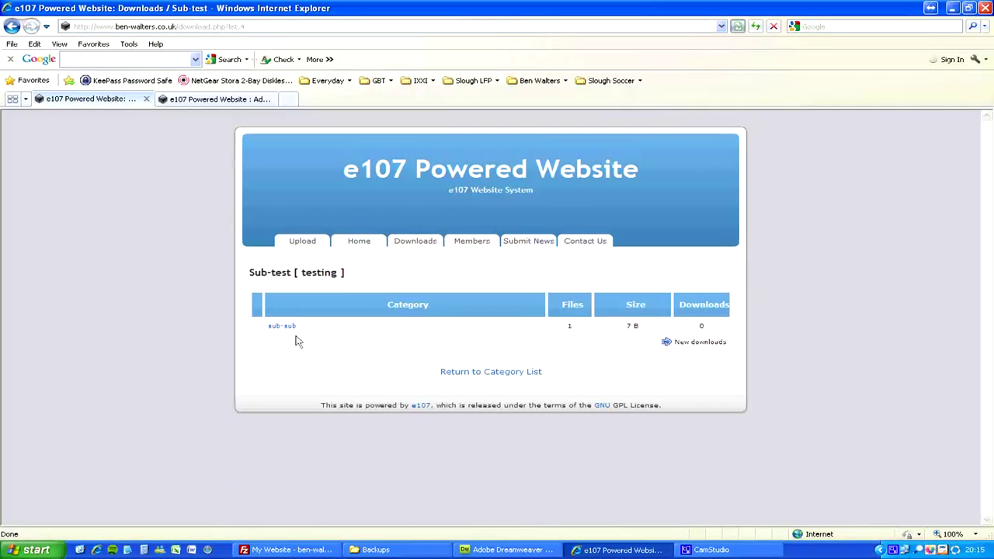
left_click(291, 327)
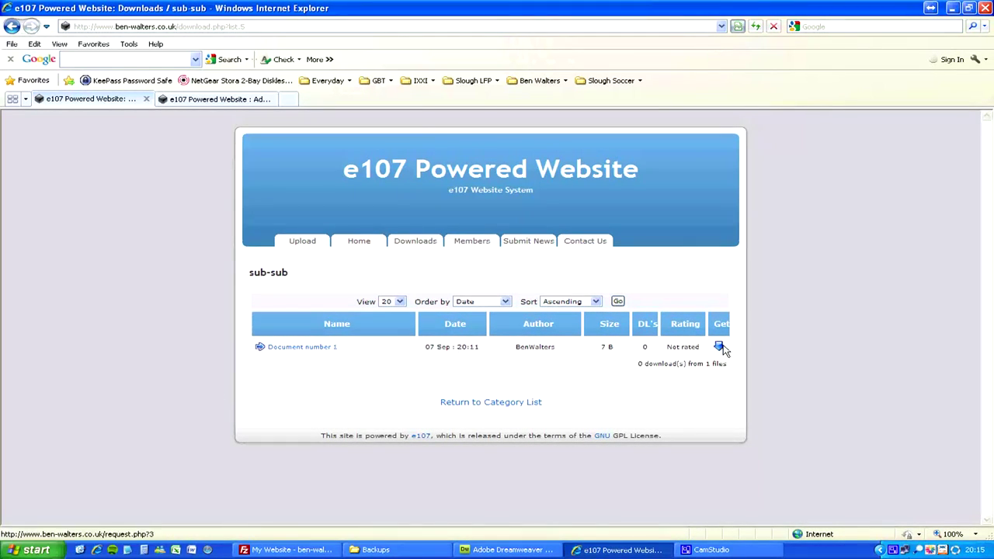
left_click_drag(646, 349, 443, 349)
double_click(533, 349)
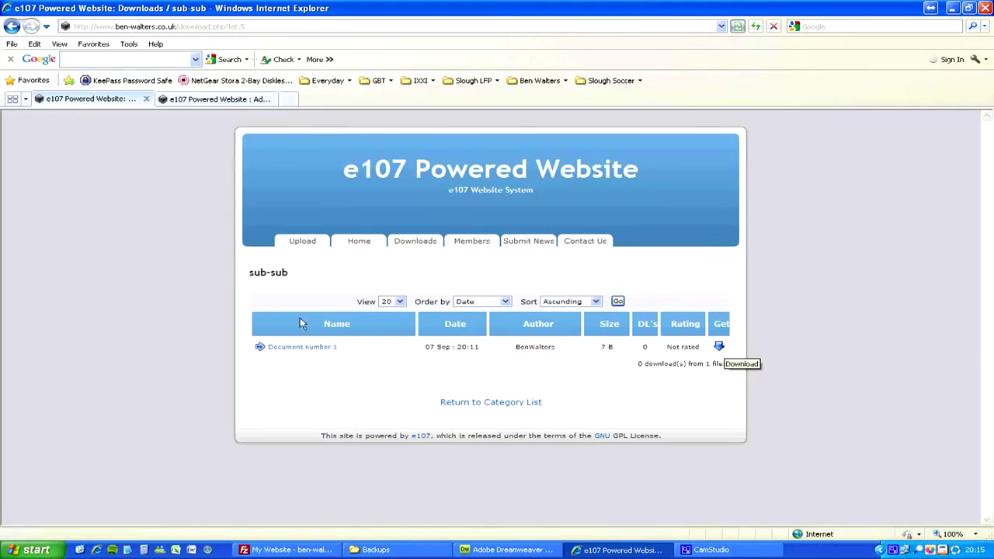
Step: Examine the Document number 1 page's details, rating options and comment form, and return to the site's home page
left_click(302, 348)
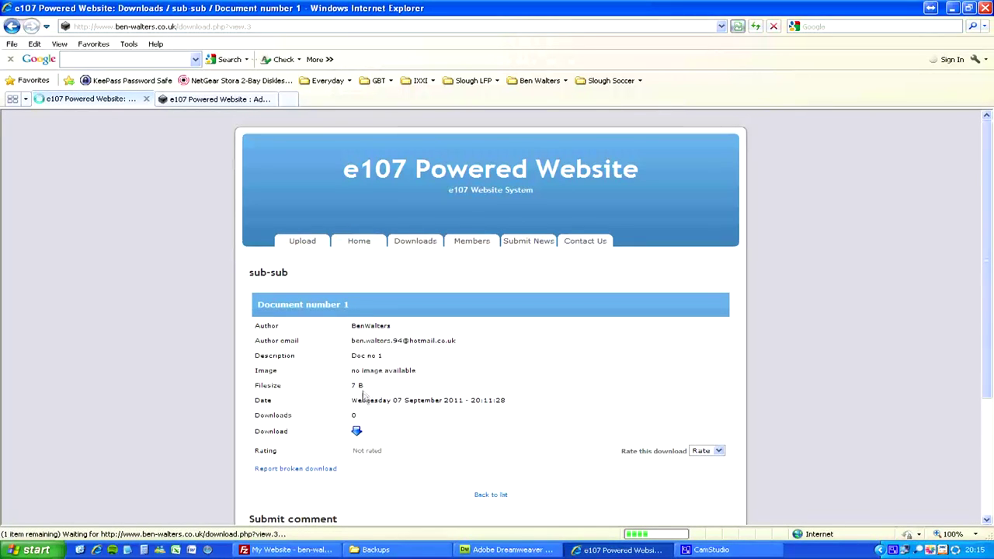
scroll(364, 409, "down", 2)
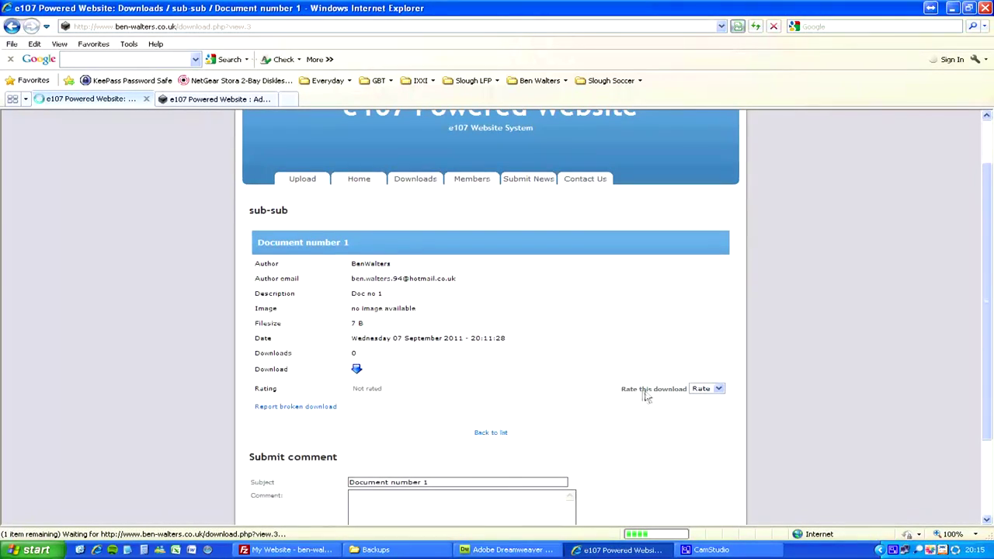
left_click(704, 389)
left_click(596, 413)
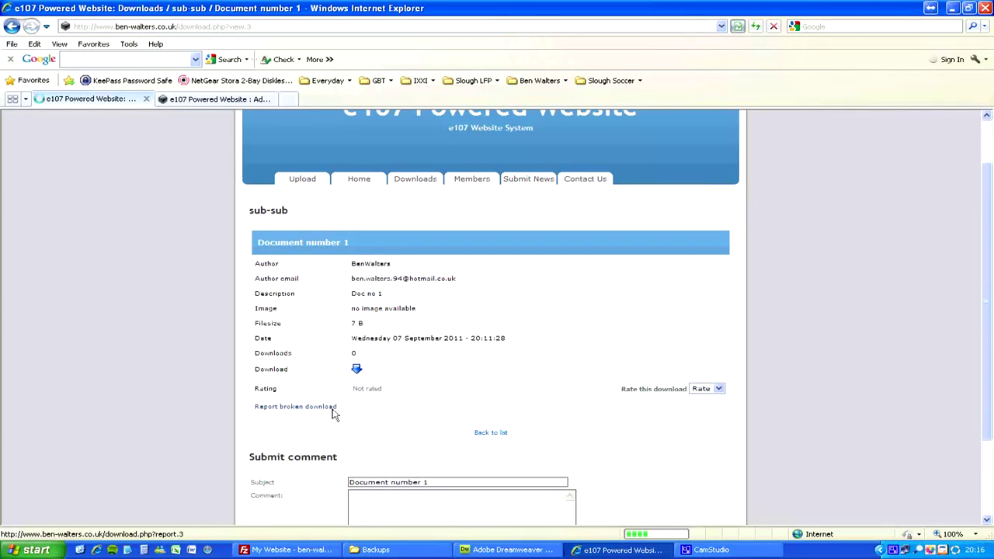
scroll(355, 409, "down", 3)
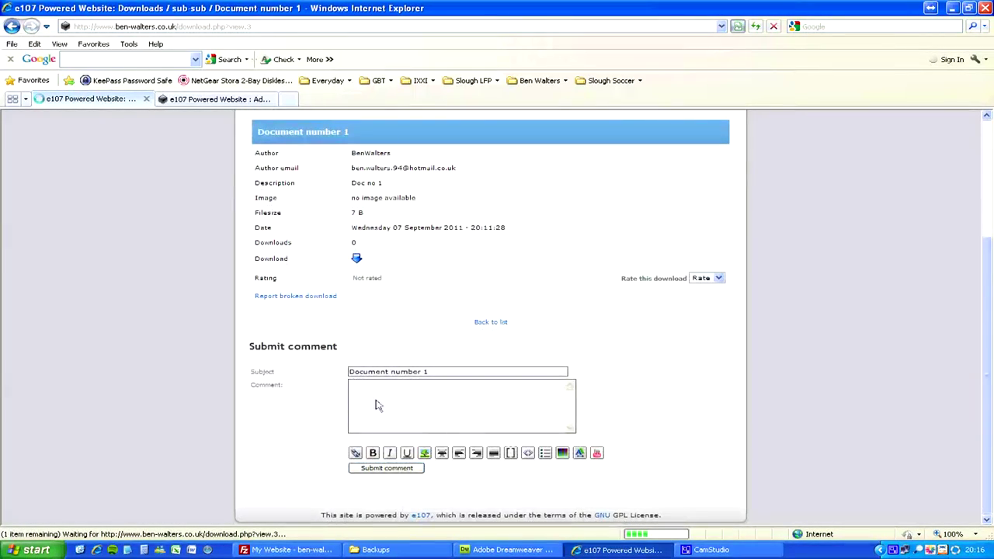
scroll(414, 401, "up", 3)
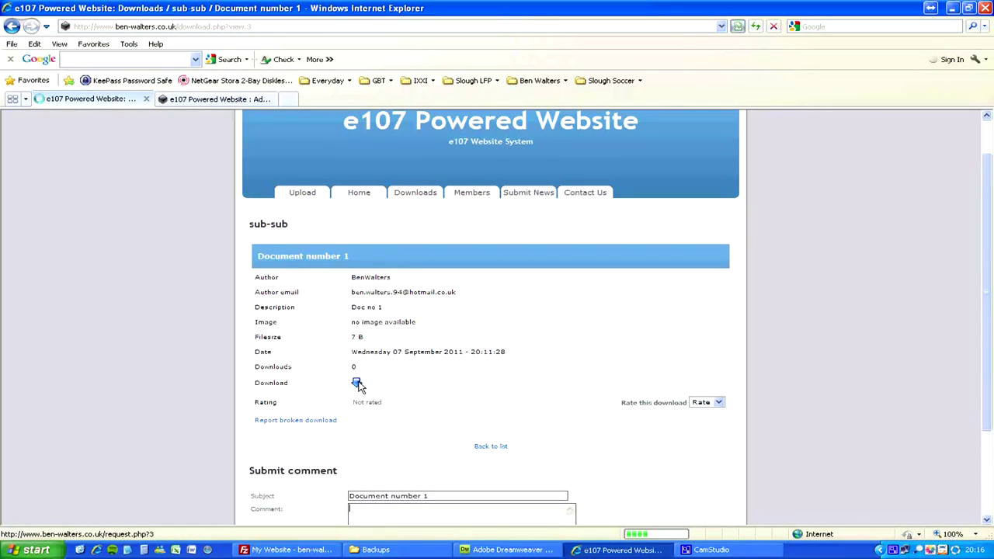
left_click(361, 197)
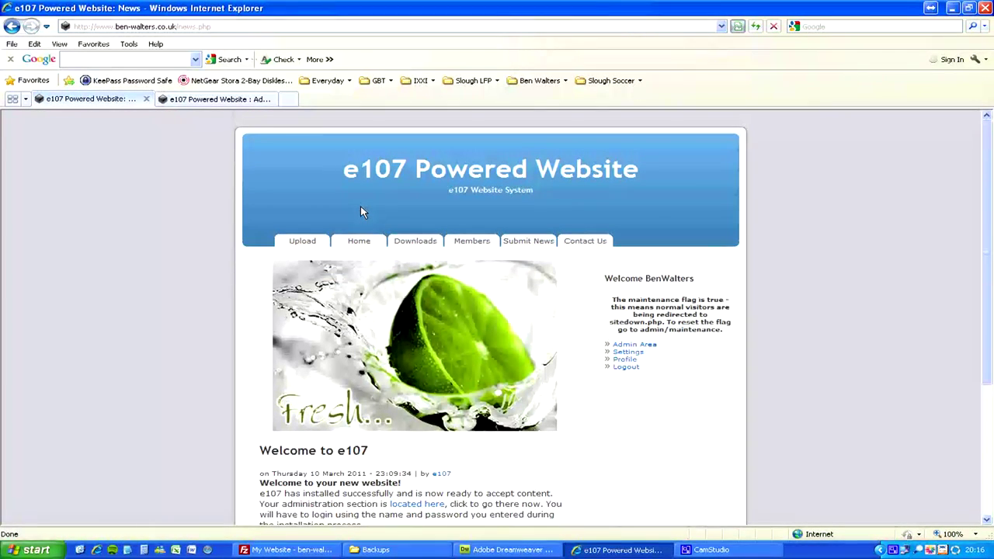